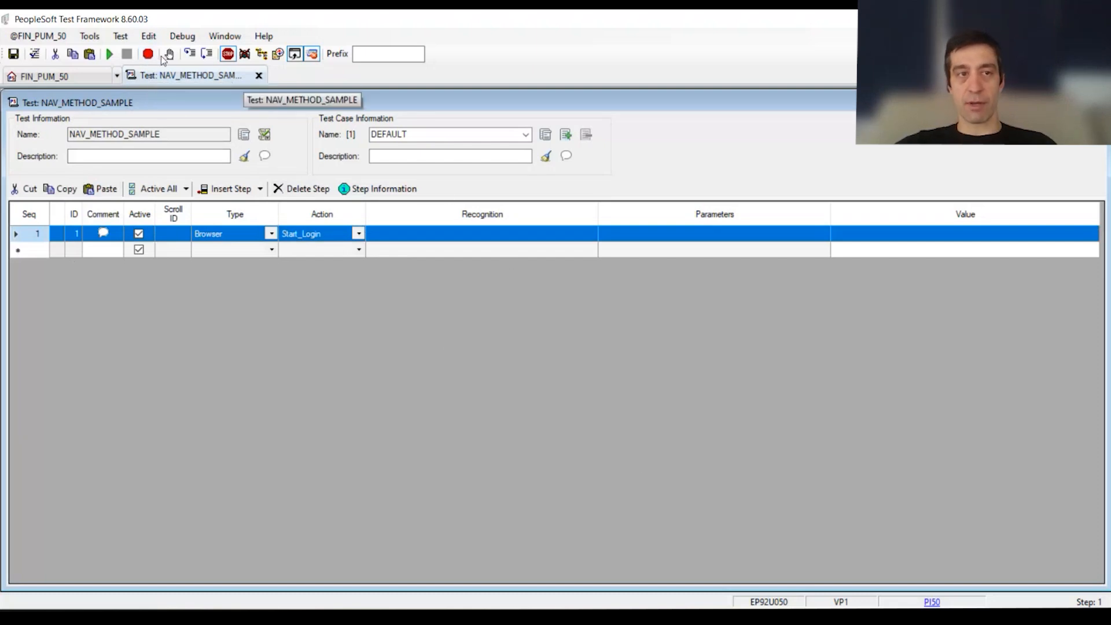
Step: Launch the PTF Recorder for the test and hook a browser to the PeopleSoft sign-in page
left_click(149, 55)
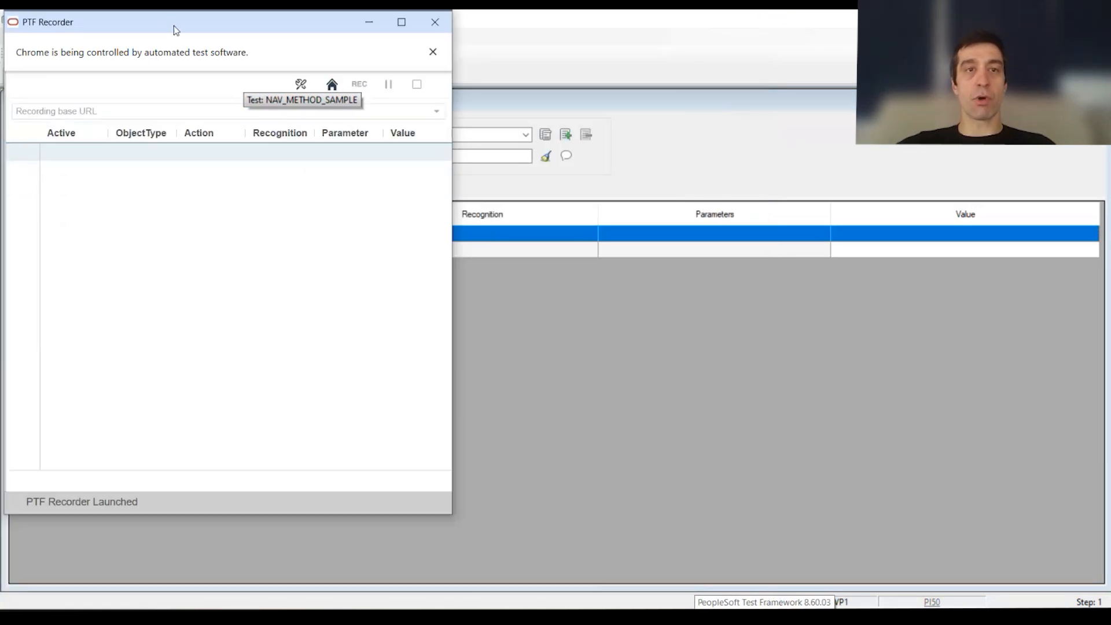
left_click_drag(176, 29, 390, 105)
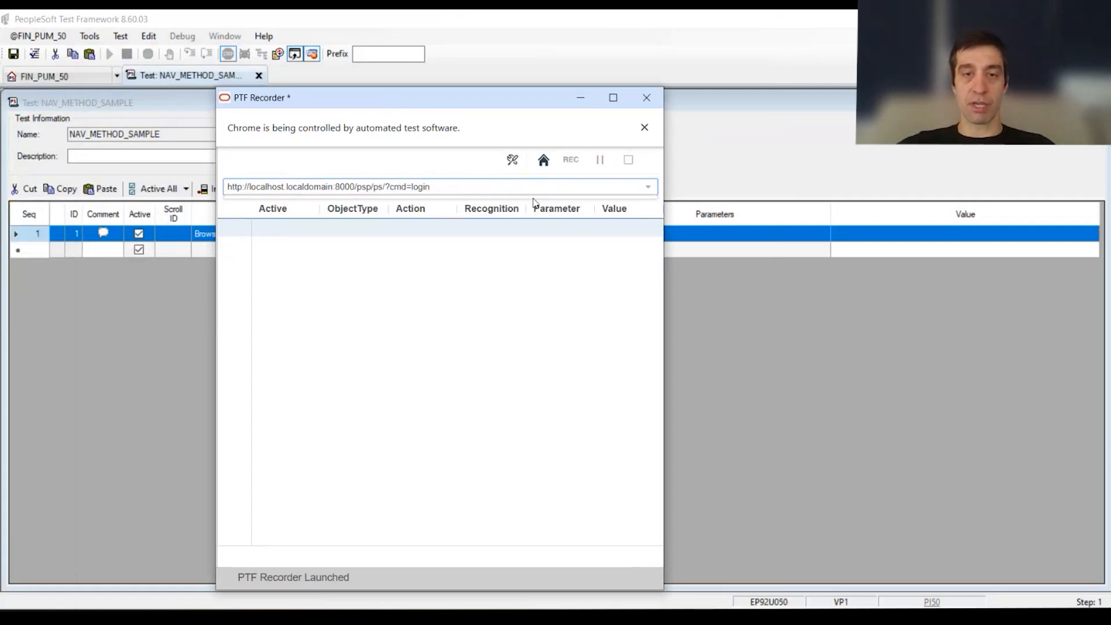
left_click(543, 160)
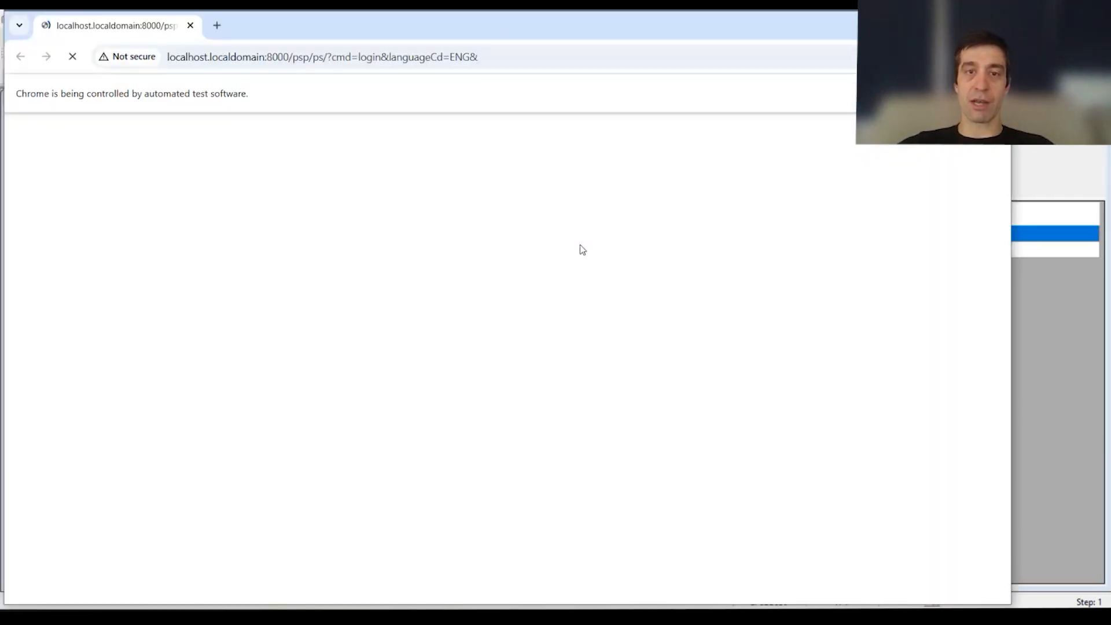
left_click_drag(507, 33, 813, 83)
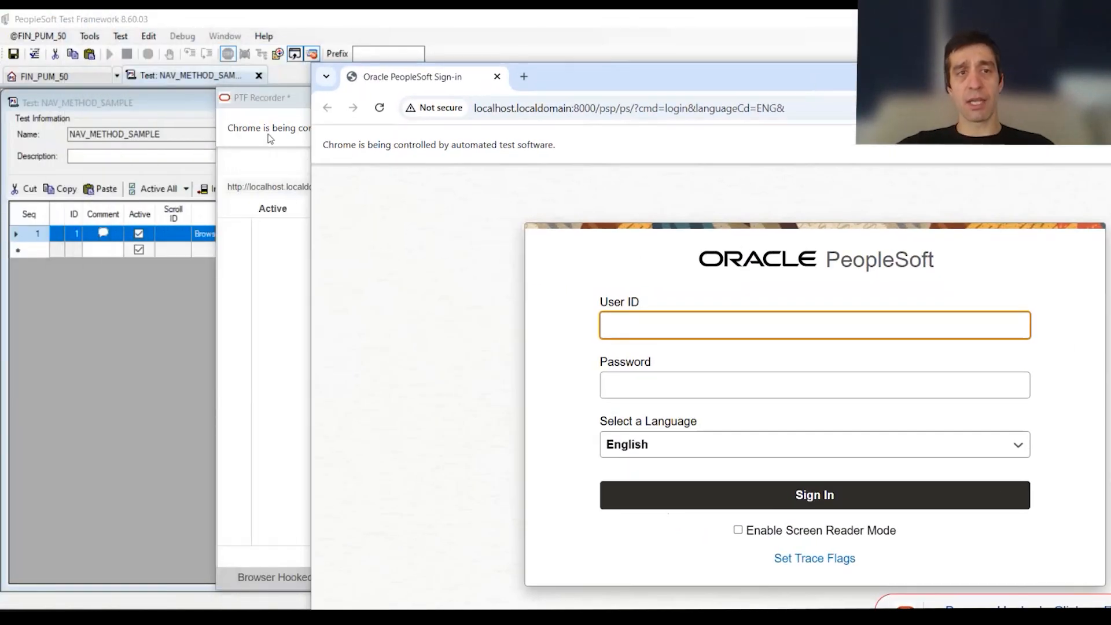
Step: Start recording in the PTF Recorder and maximize the hooked browser window
left_click(266, 108)
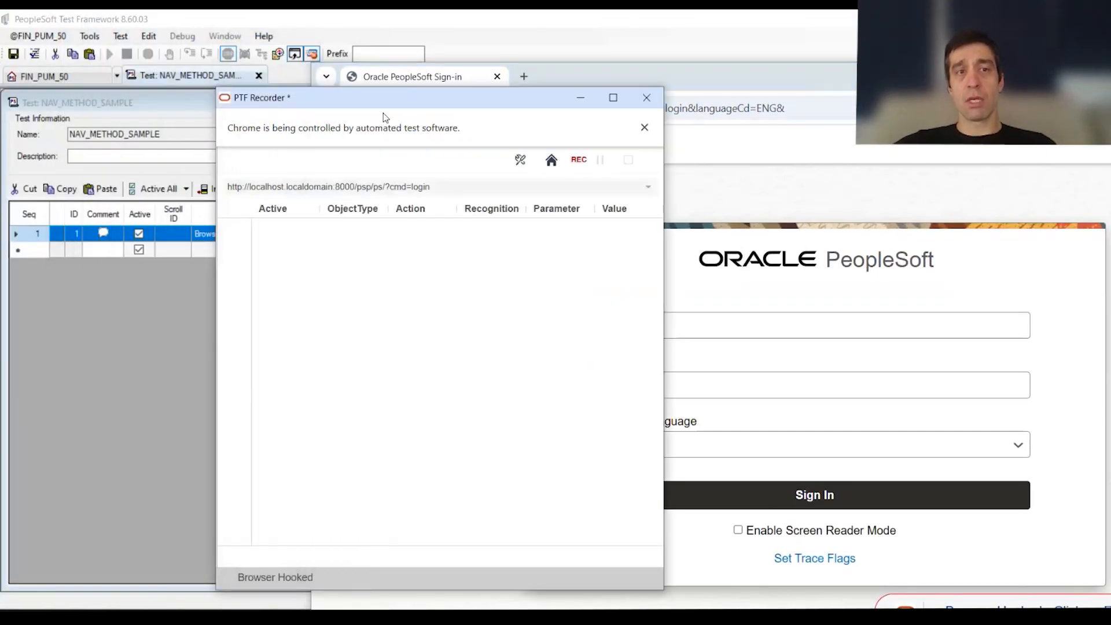
left_click(578, 162)
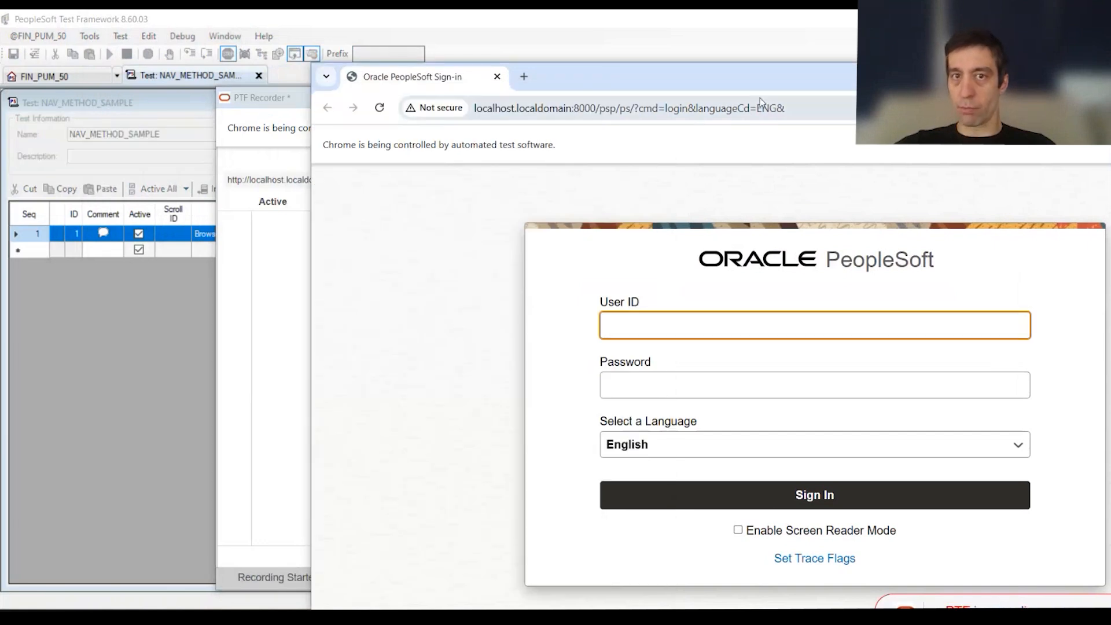
double_click(813, 81)
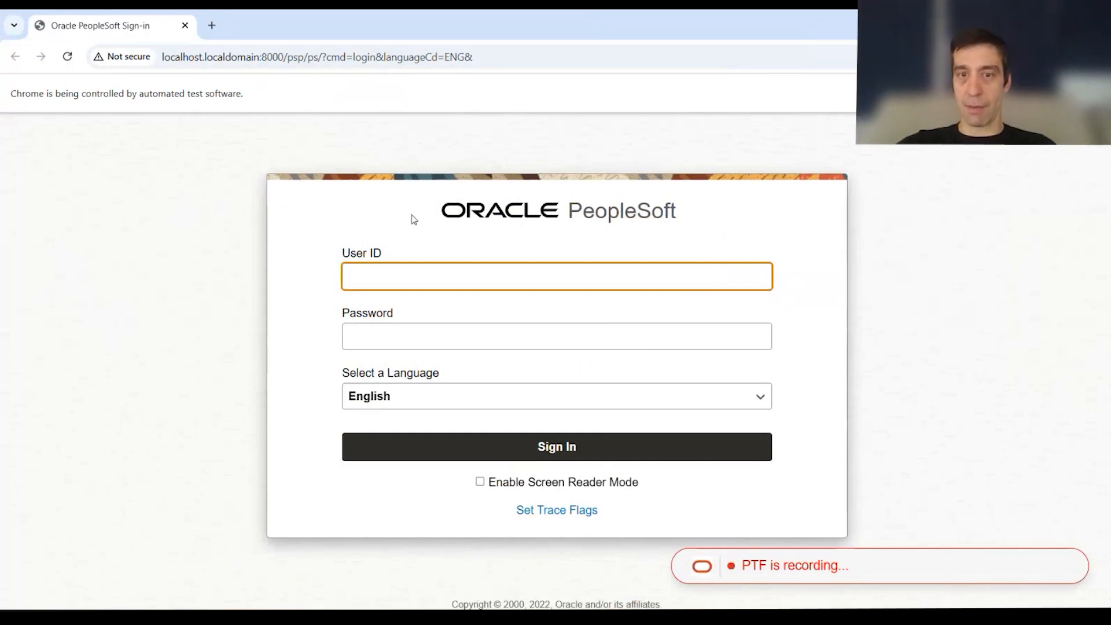
Step: Sign in to PeopleSoft with user ID VP1 and the account password
left_click(466, 281)
type("VP1")
key("Tab")
type("••")
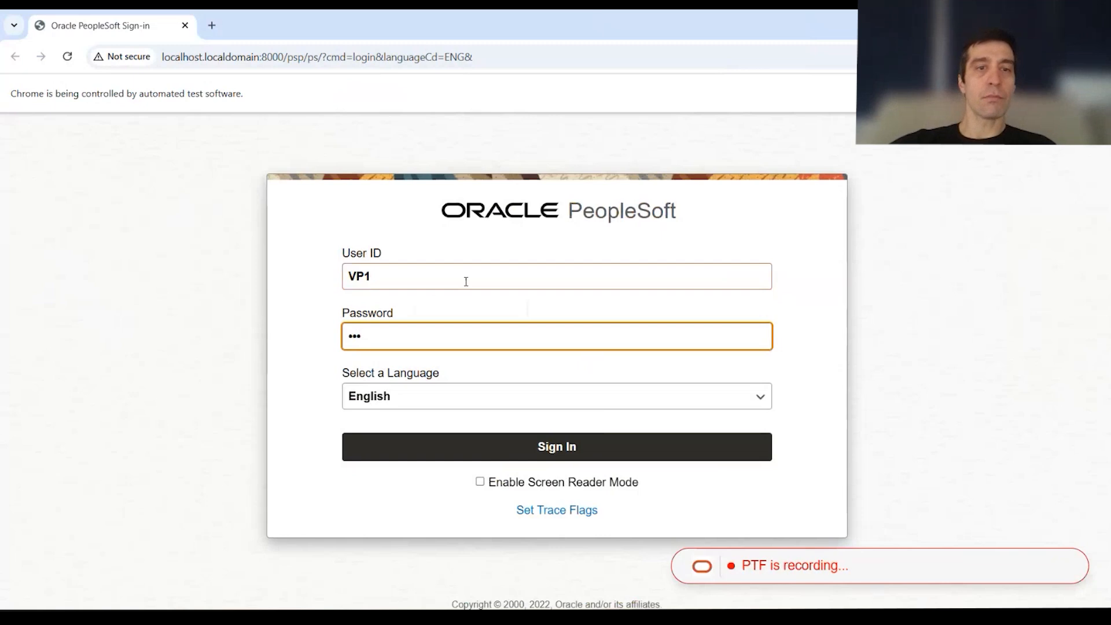
type("•")
left_click(851, 389)
left_click(749, 460)
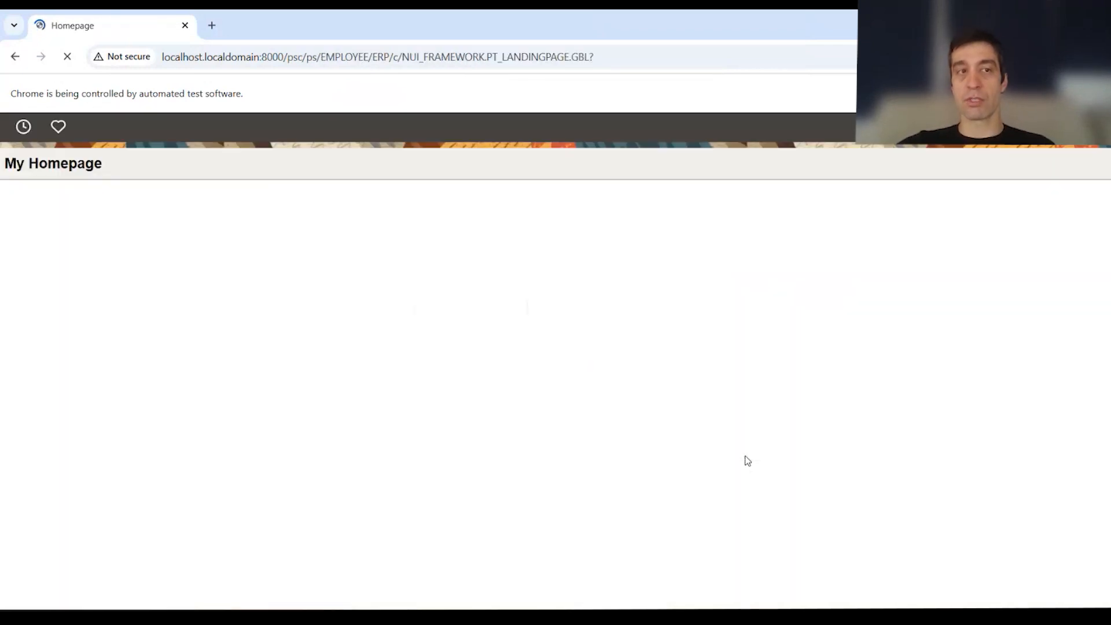
Step: Open the Purchasing folder from the NavBar's main menu
left_click(1093, 127)
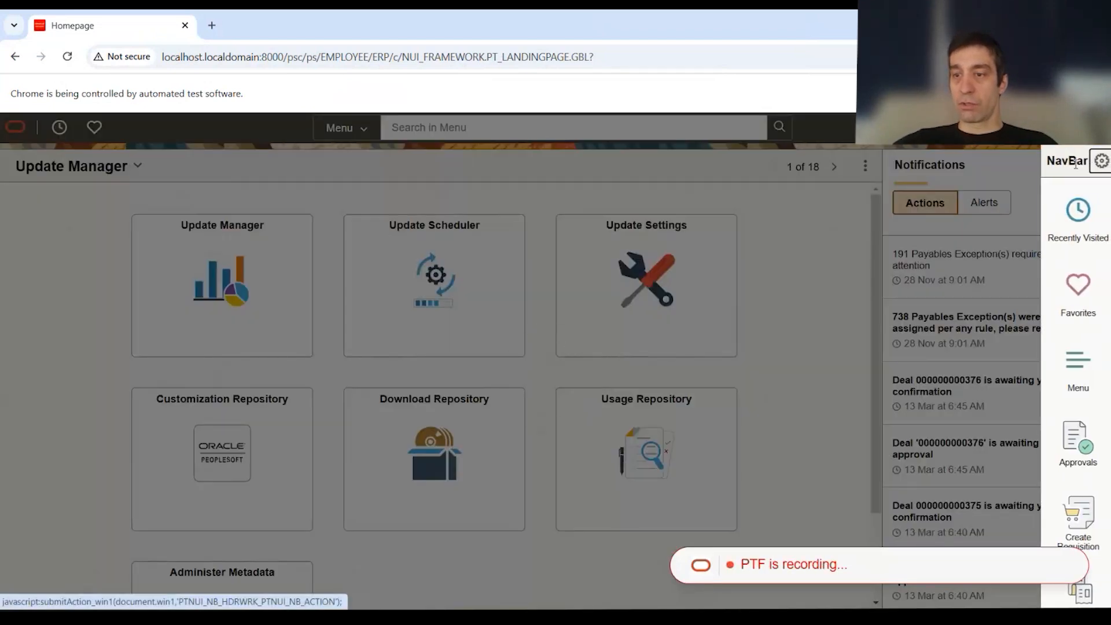
left_click(1070, 381)
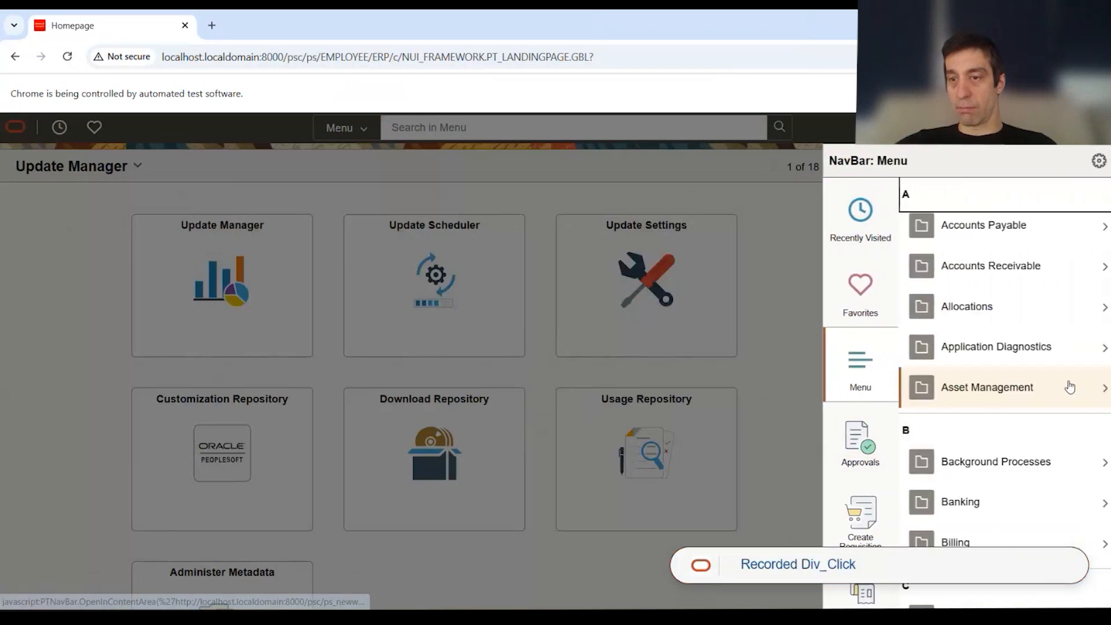
scroll(994, 354, "down", 10)
scroll(997, 353, "down", 15)
scroll(997, 353, "down", 8)
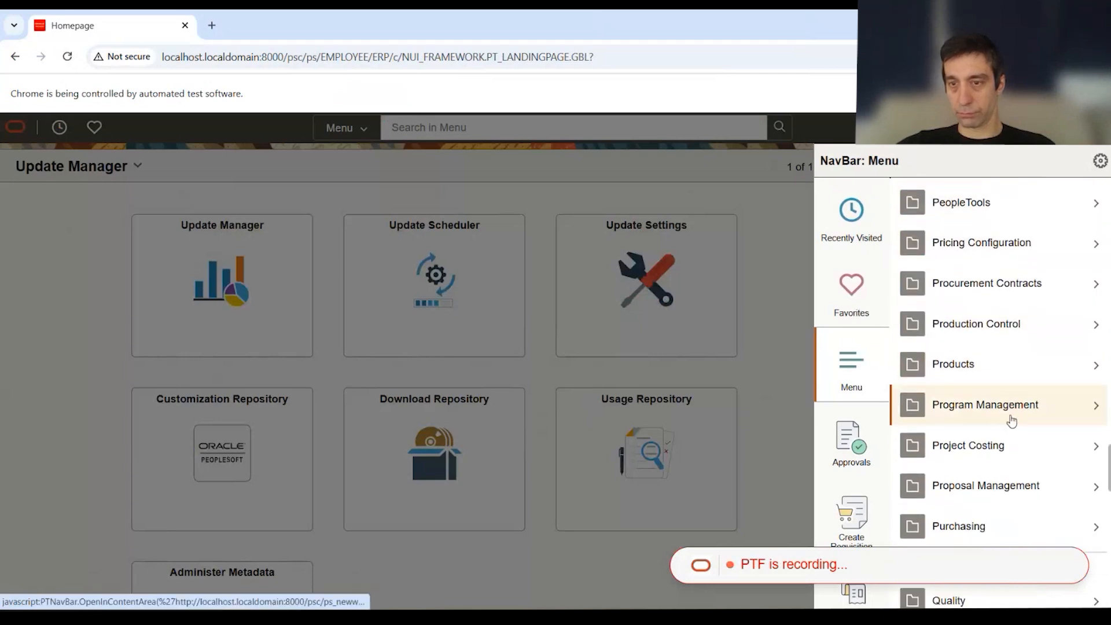
scroll(1006, 420, "down", 3)
left_click(987, 414)
Step: Within Purchasing, open the Status Listings page from the Purchase Orders reports
scroll(1007, 382, "down", 2)
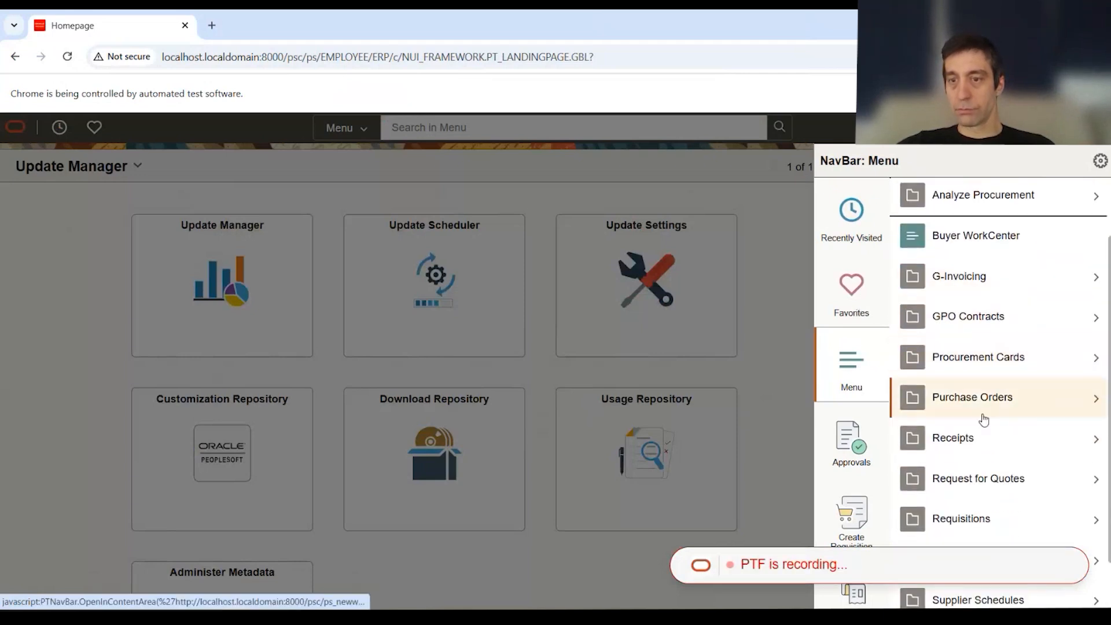
left_click(983, 417)
scroll(999, 352, "down", 5)
scroll(998, 353, "down", 3)
left_click(963, 422)
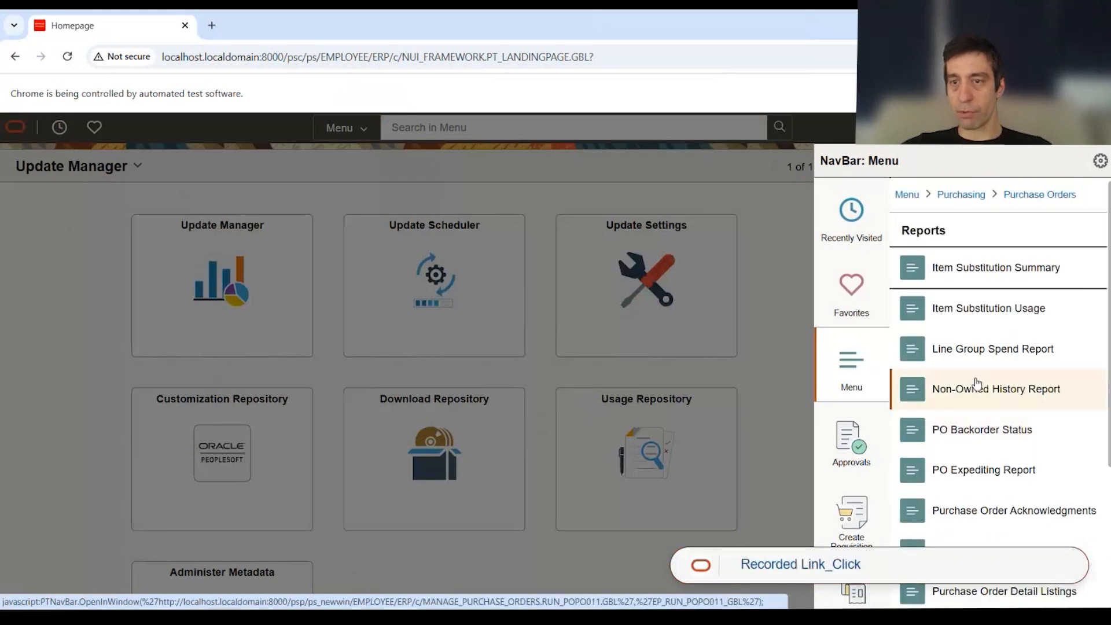
scroll(976, 425, "down", 5)
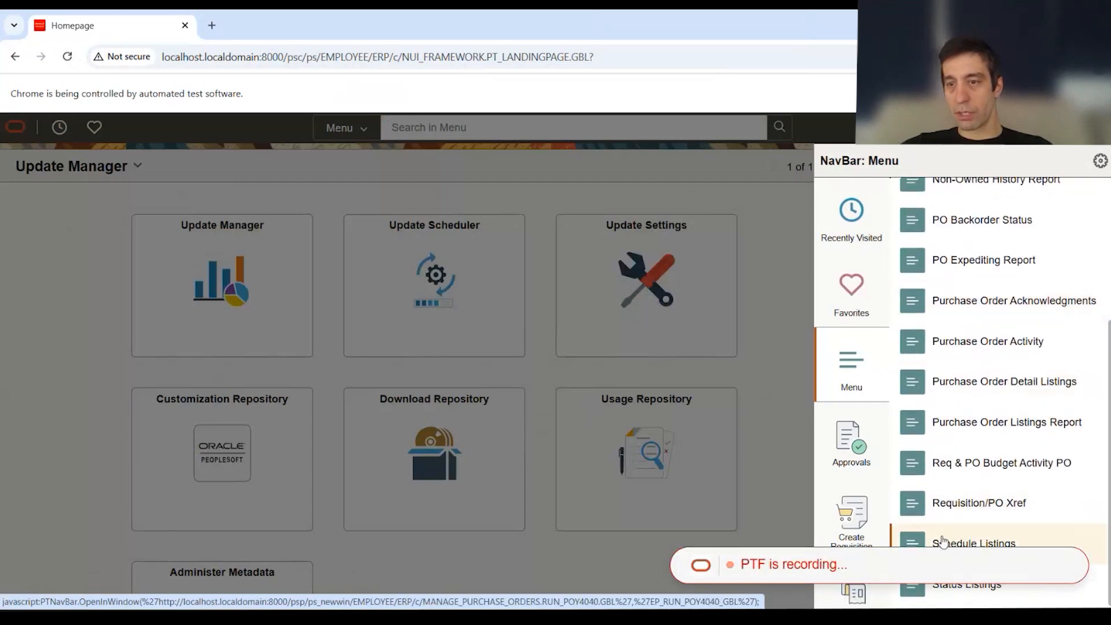
left_click(958, 585)
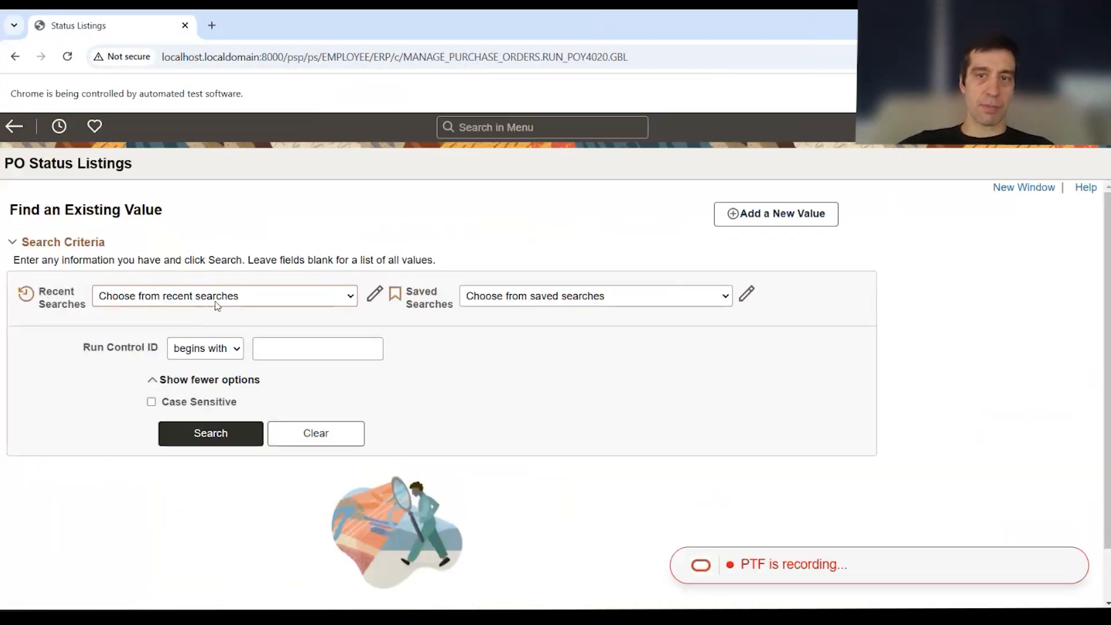
Step: Search the PO Status Listings for run control IDs that begin with PTF
left_click(290, 350)
type("PTF")
left_click(226, 437)
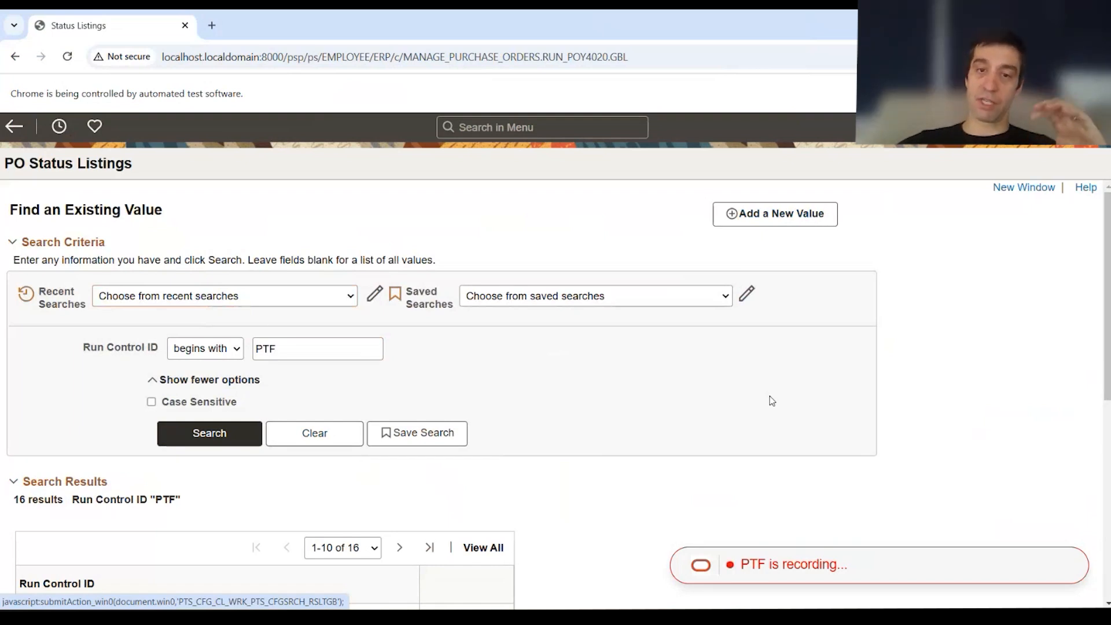
Step: Stop the recording, close the PTF Recorder and return to the NAV_METHOD_SAMPLE test
left_click_drag(344, 25, 882, 484)
left_click_drag(356, 92, 567, 84)
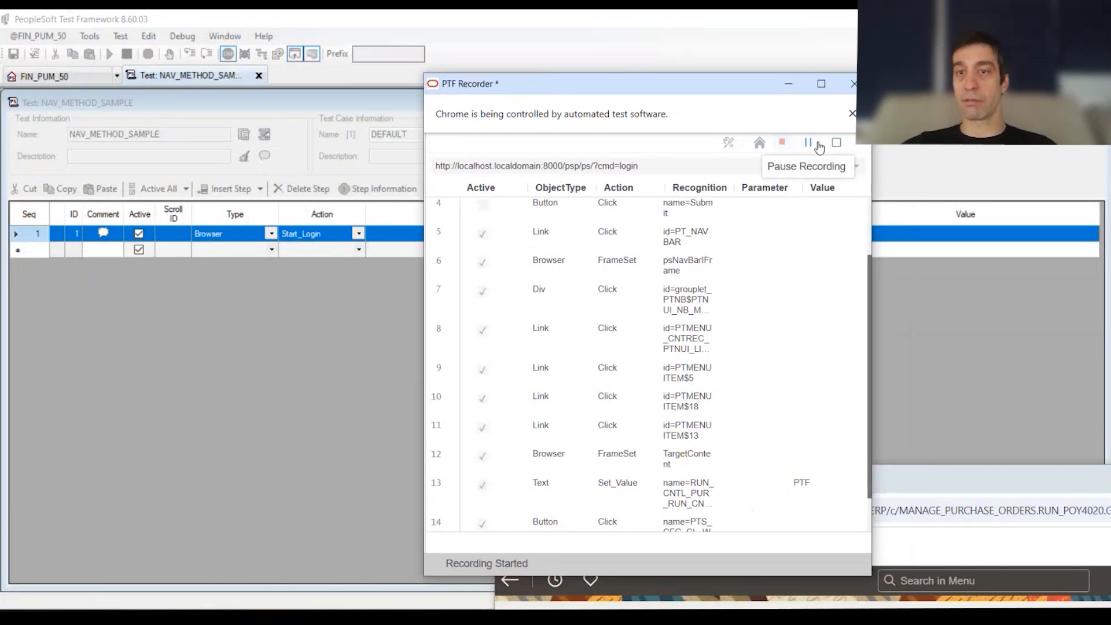
left_click(836, 145)
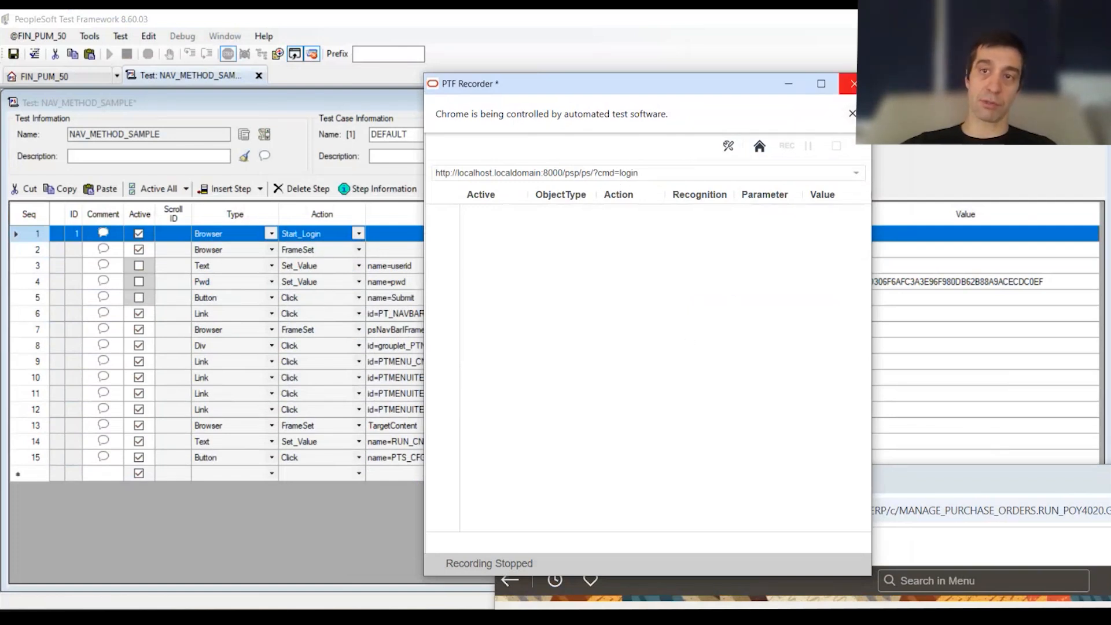
left_click(849, 84)
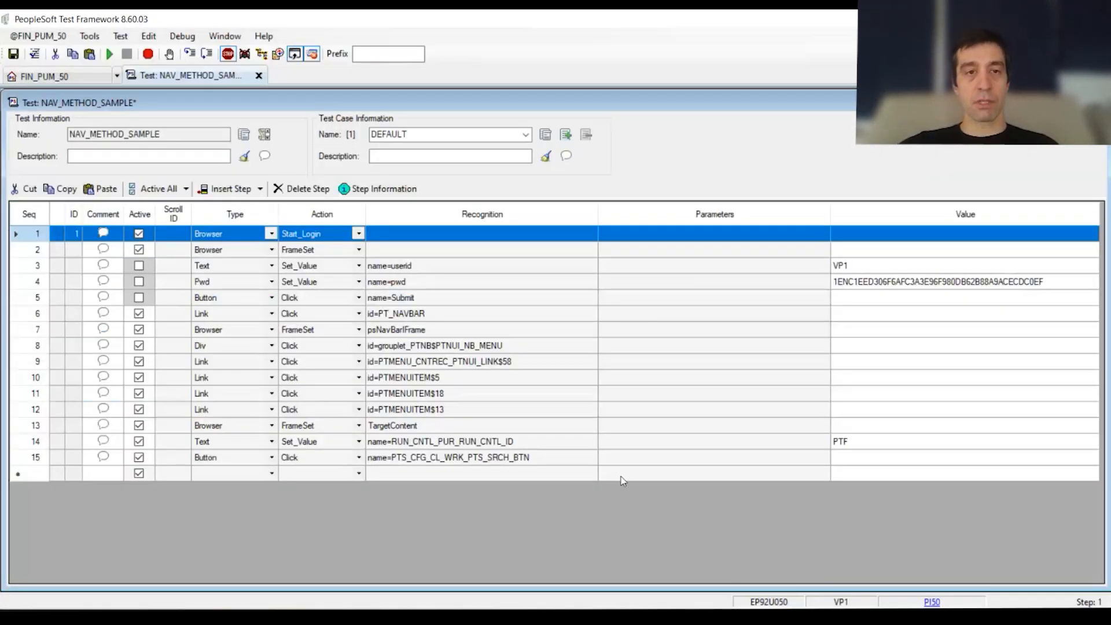
left_click(622, 477)
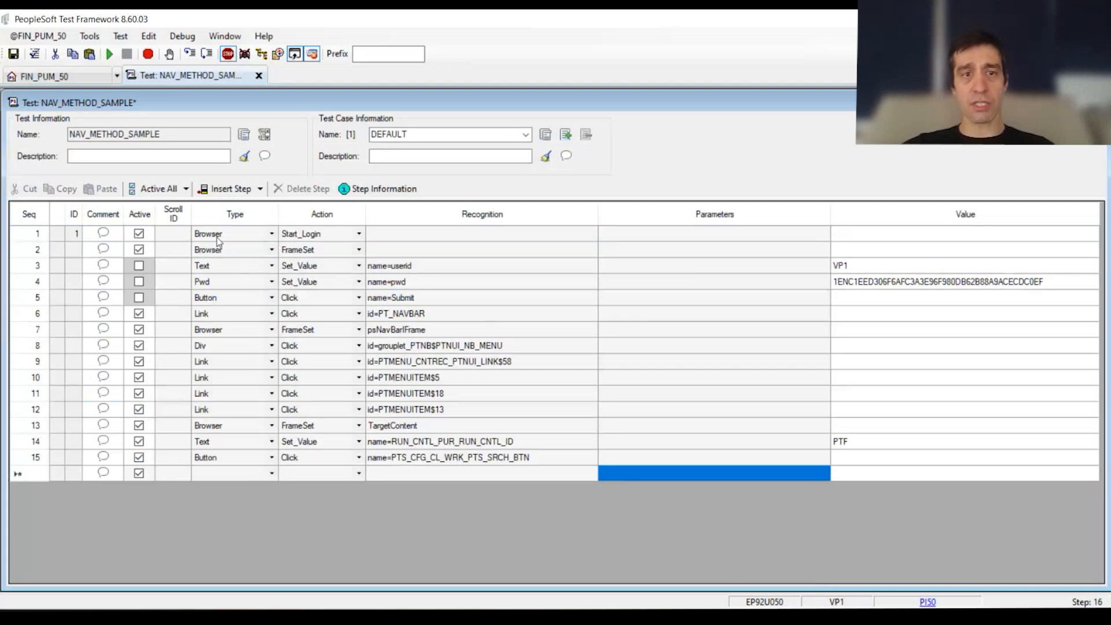
Step: Examine the recorded test steps in order, from sign-in through the NavBar links and frames to the run control search
left_click_drag(26, 251, 26, 456)
left_click(631, 355)
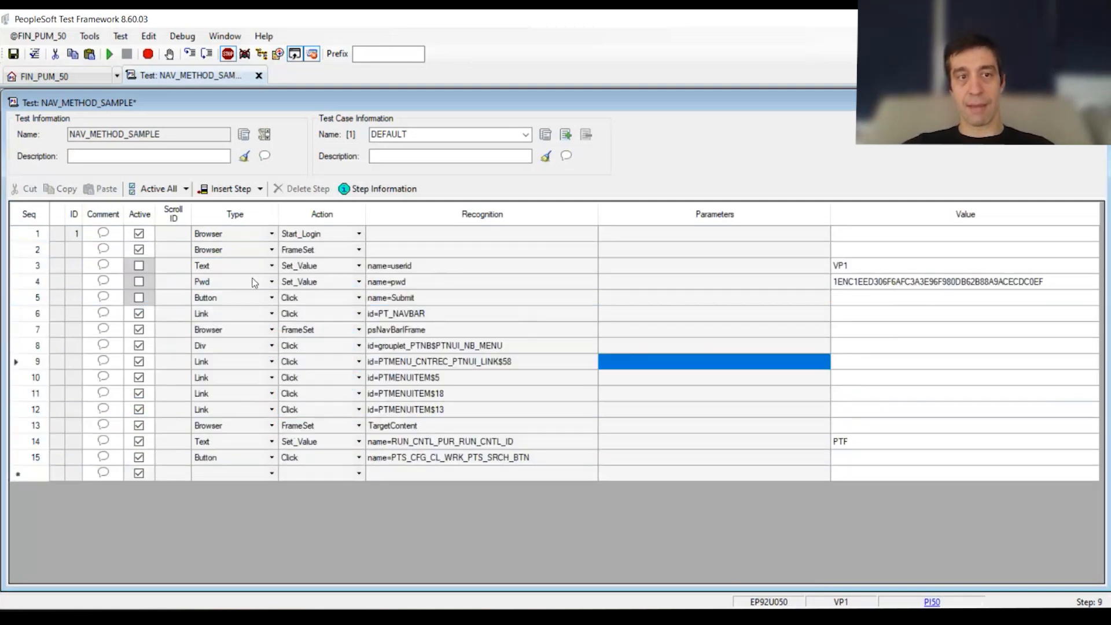
left_click_drag(1004, 264, 149, 272)
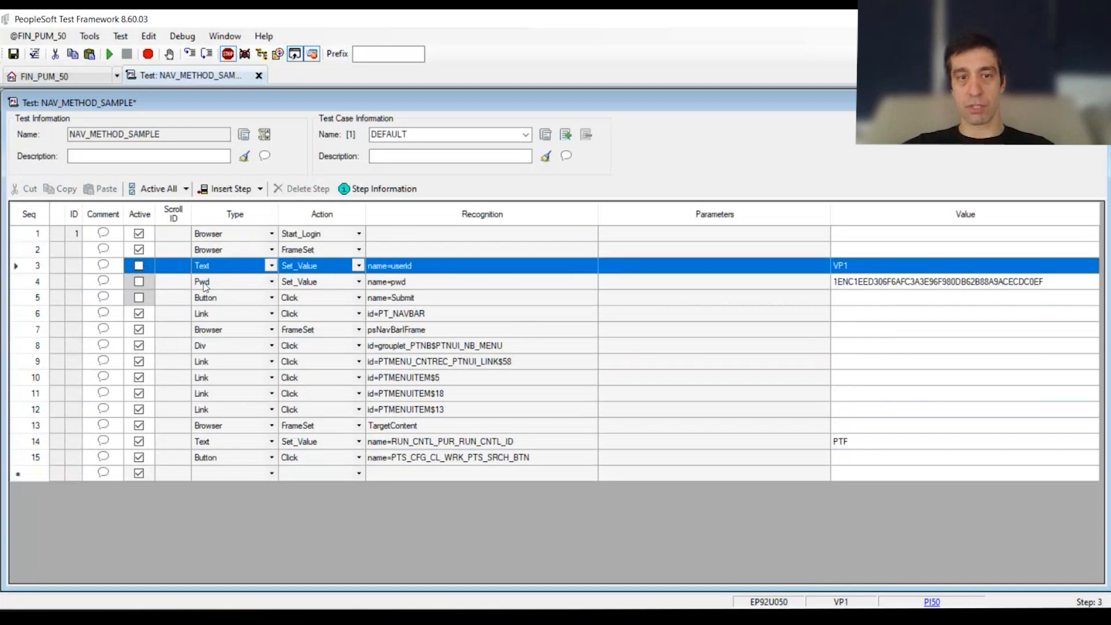
left_click_drag(227, 305, 968, 306)
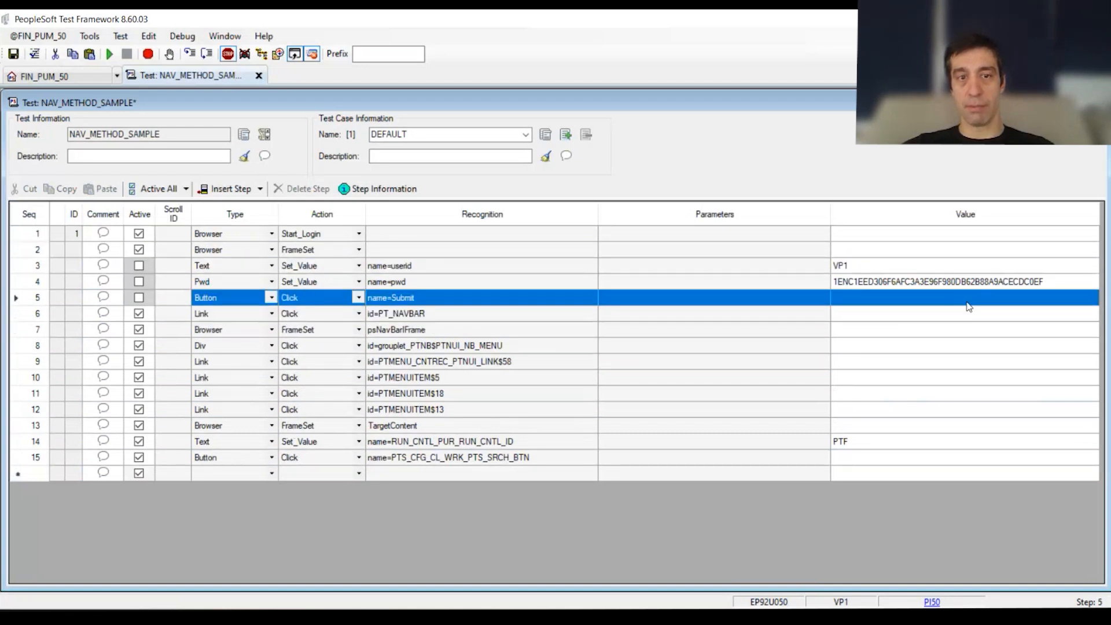
left_click_drag(212, 317, 451, 323)
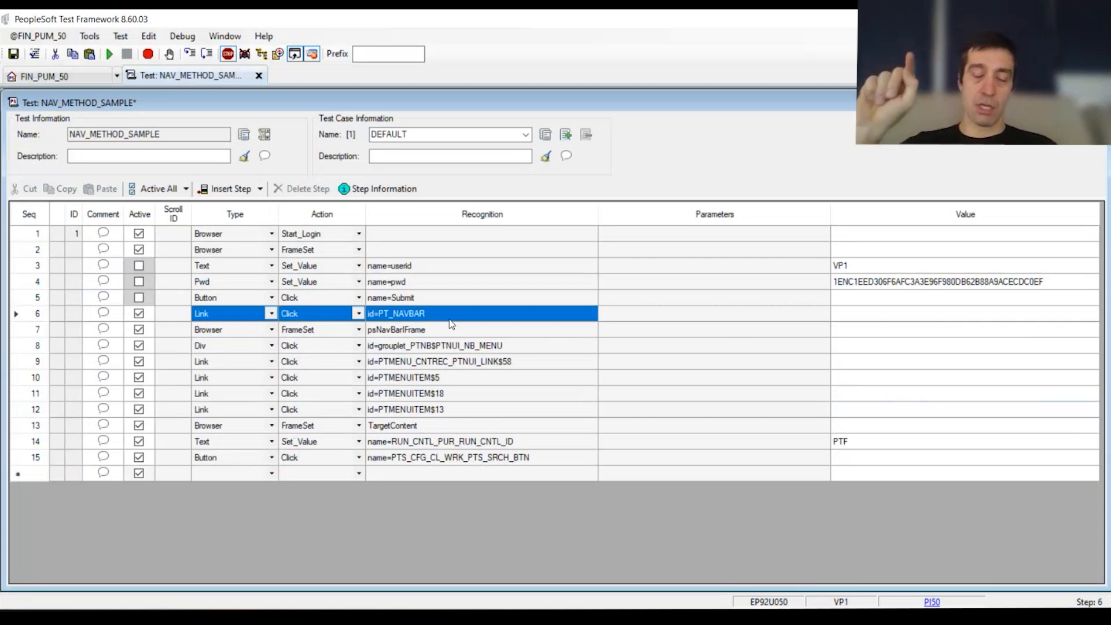
left_click_drag(250, 334, 409, 339)
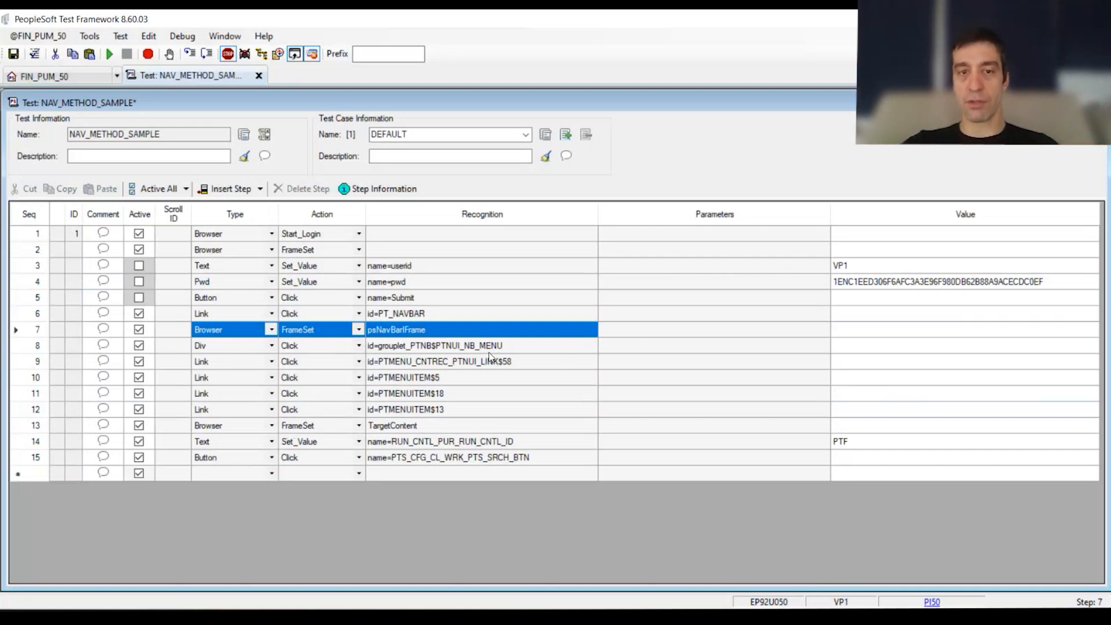
left_click(211, 365)
left_click_drag(211, 366, 402, 404)
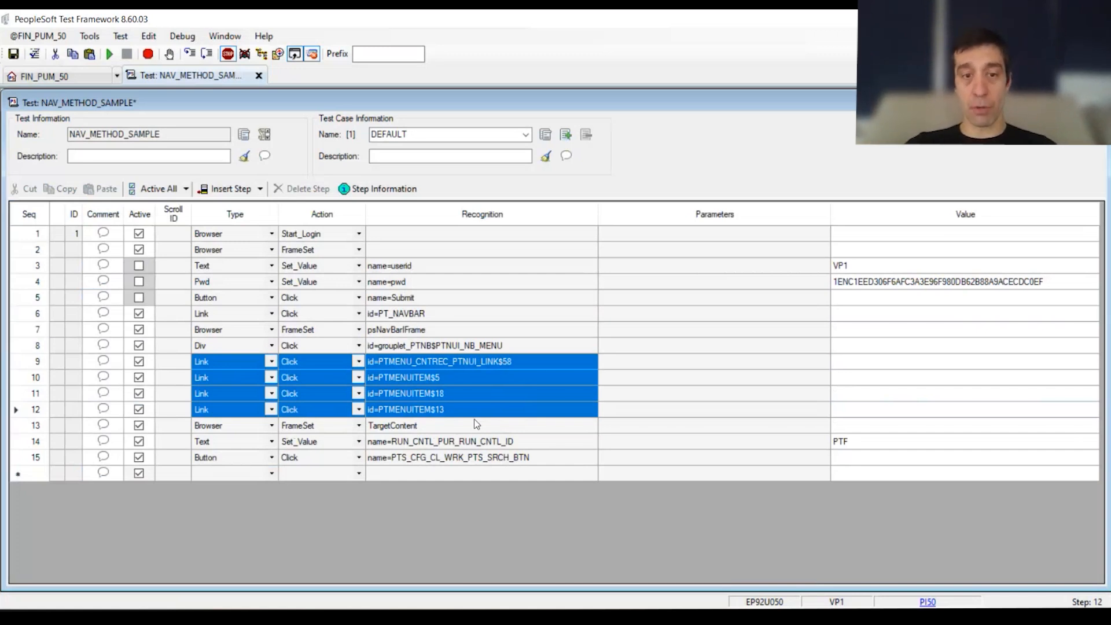
left_click_drag(243, 431, 436, 432)
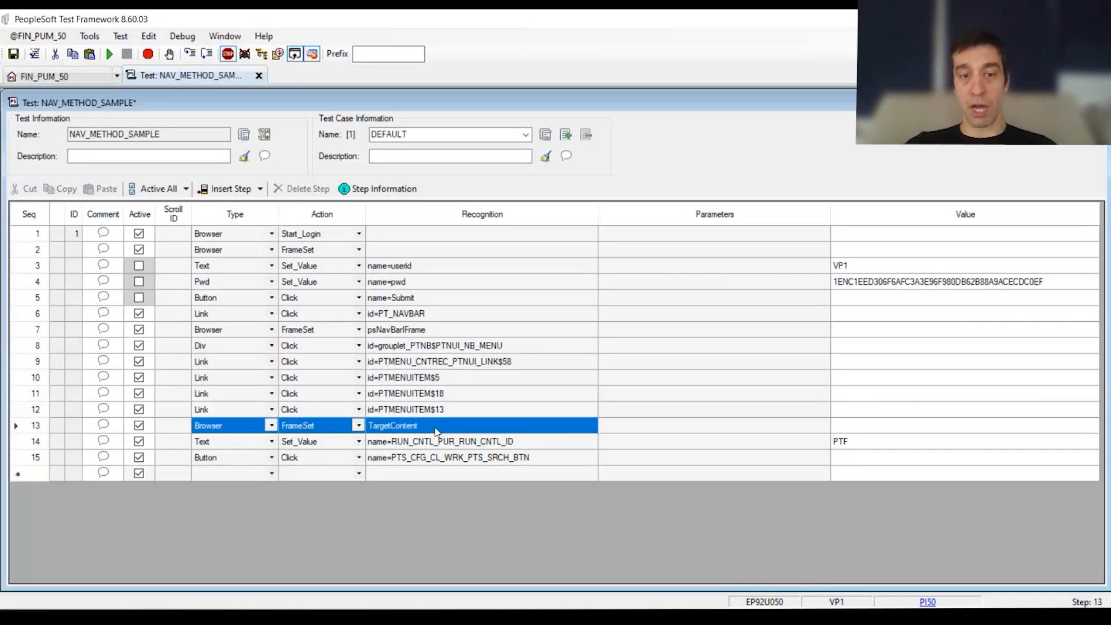
left_click_drag(212, 446, 856, 461)
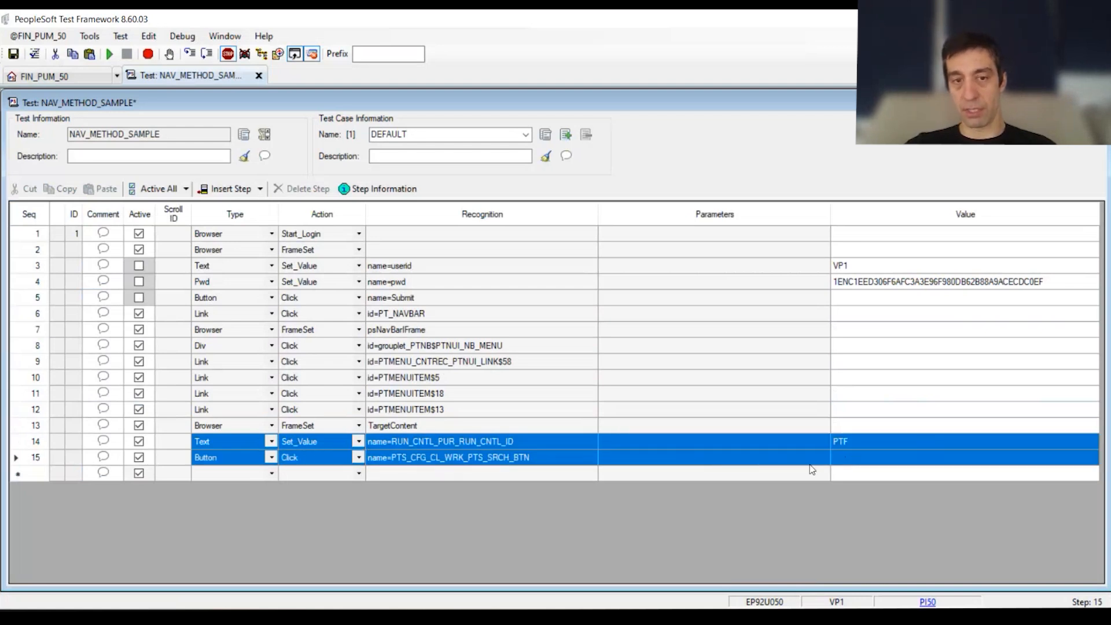
left_click(679, 473)
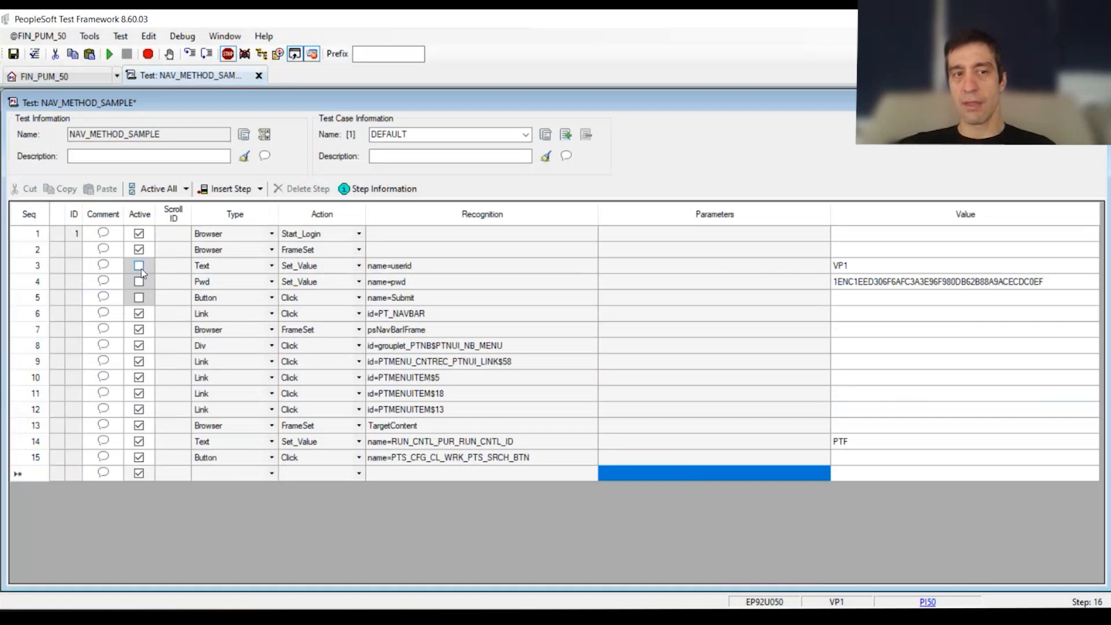
Step: Compare the Start_Login step with the recorded sign-in steps 3 to 5, and open the Runtime Options with the PI50 login settings
left_click_drag(220, 238, 477, 239)
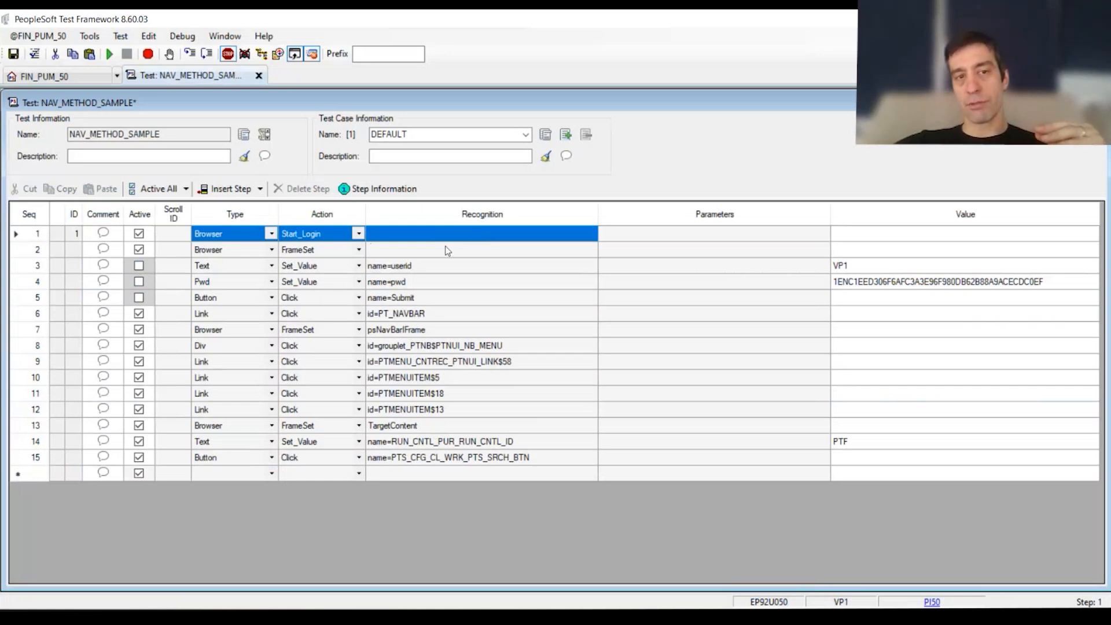
mouse_move(164, 262)
left_mouse_down()
mouse_move(171, 297)
mouse_move(380, 307)
mouse_move(492, 291)
mouse_move(889, 297)
left_mouse_up()
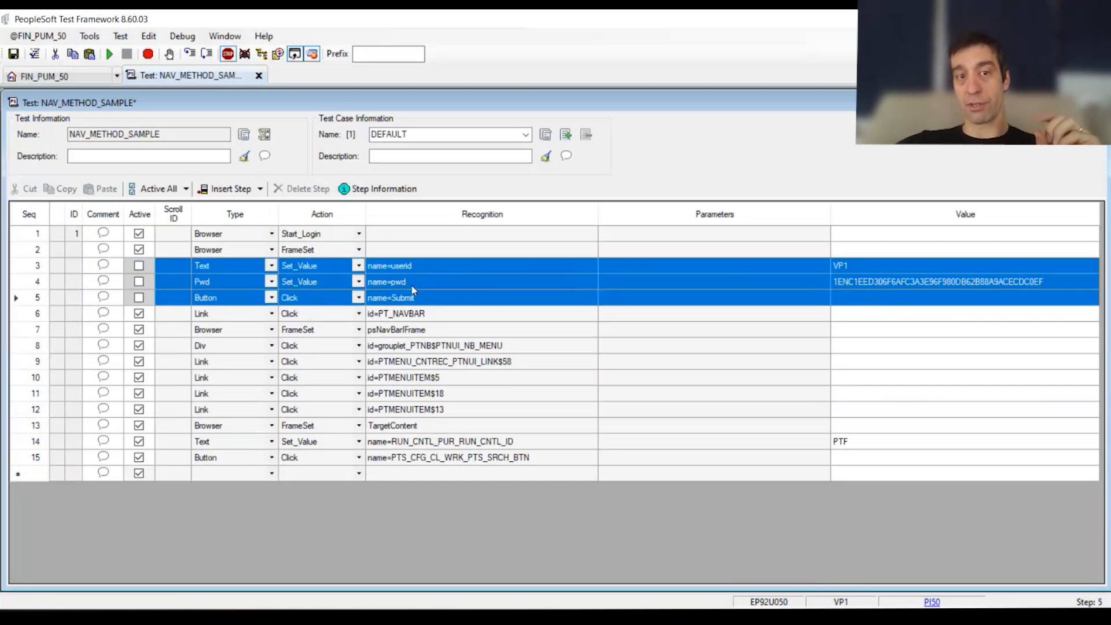
left_click_drag(203, 238, 498, 242)
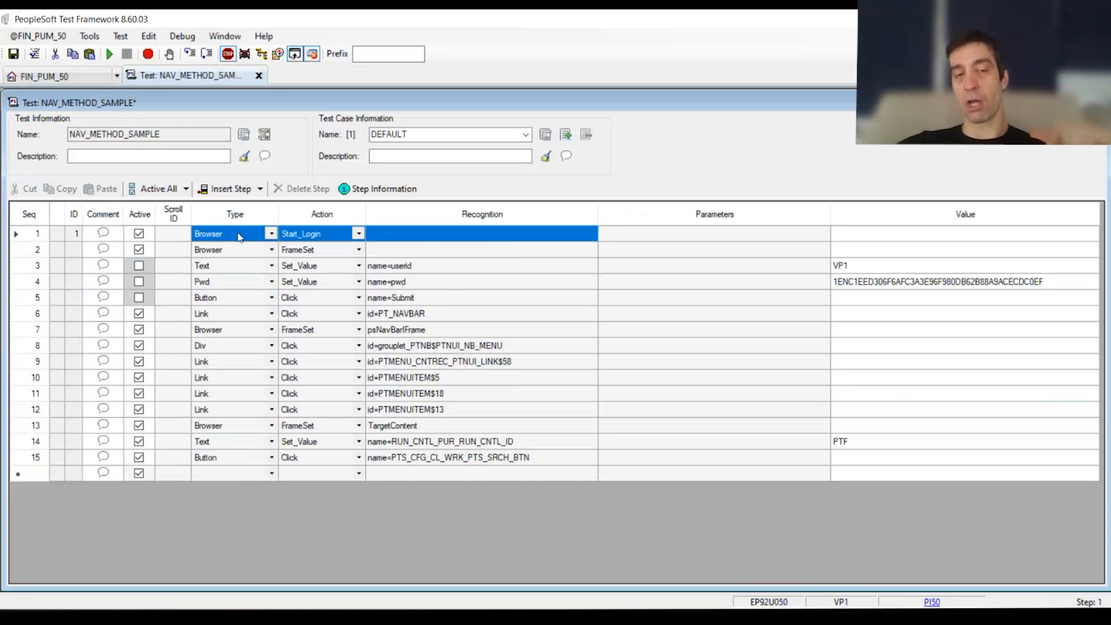
left_click(37, 36)
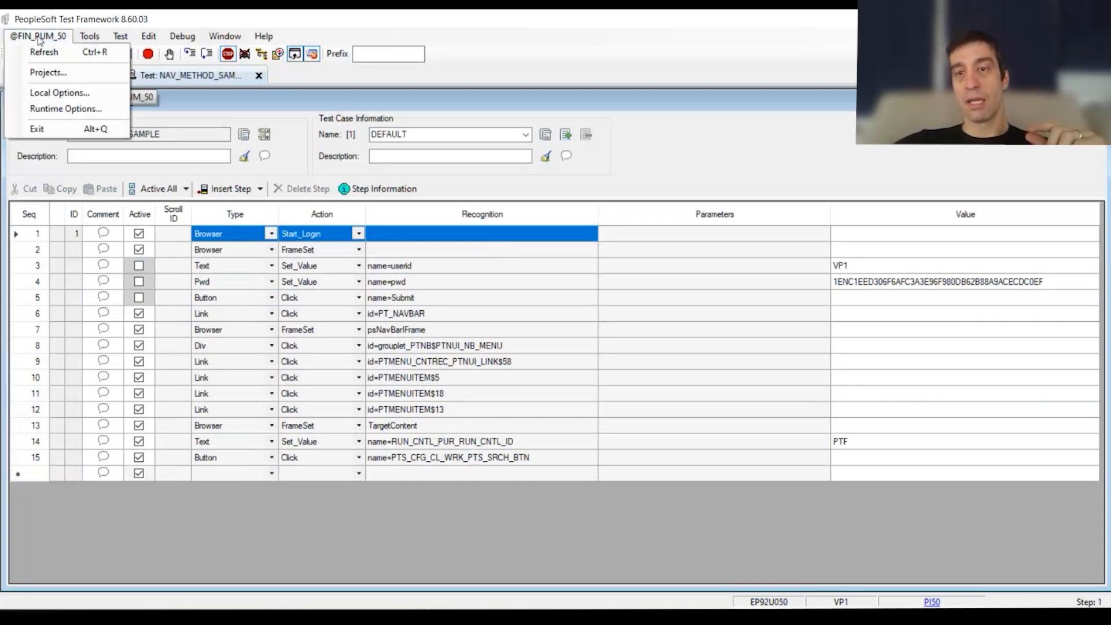
left_click(103, 109)
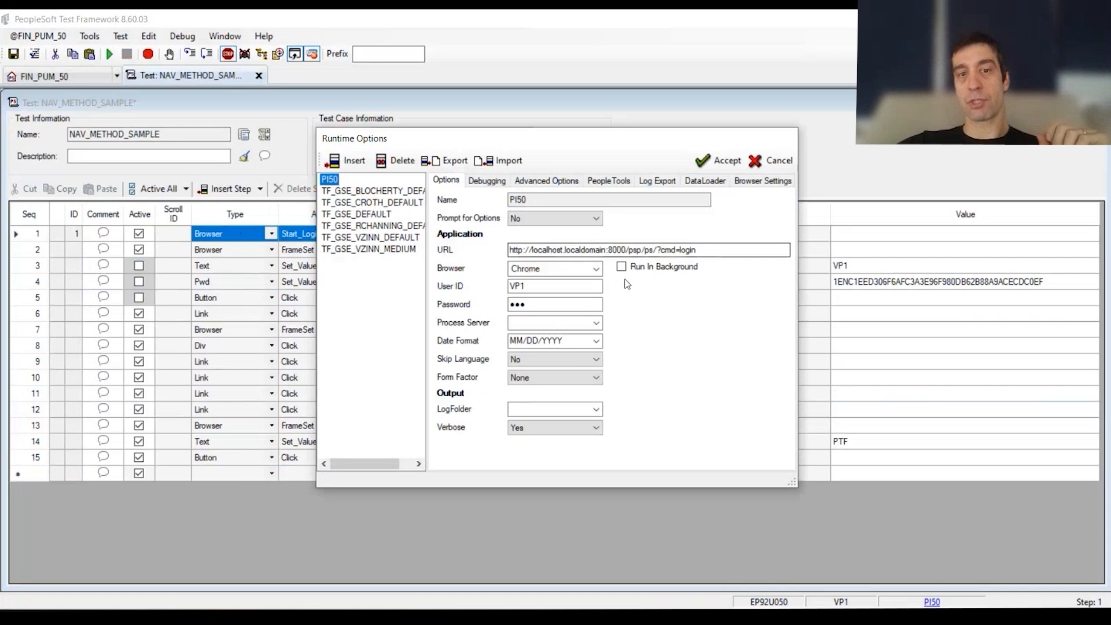
Step: Close the Runtime Options without changes and review which recorded sign-in steps, 3 to 5, the Start_Login action in step 1 replaces
left_click(780, 160)
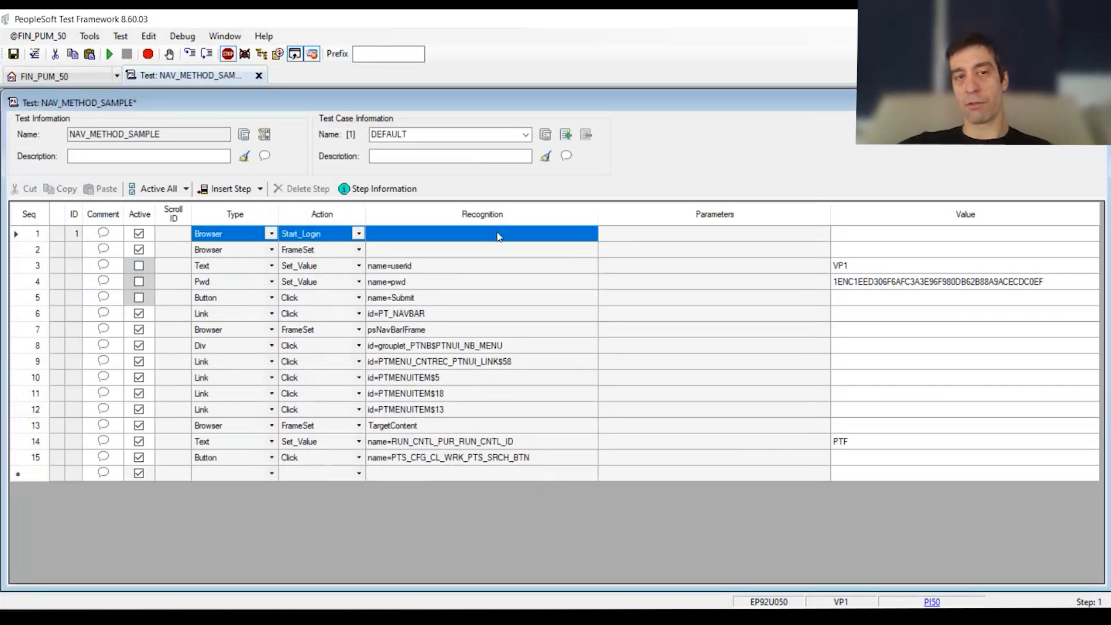
left_click_drag(43, 271, 37, 300)
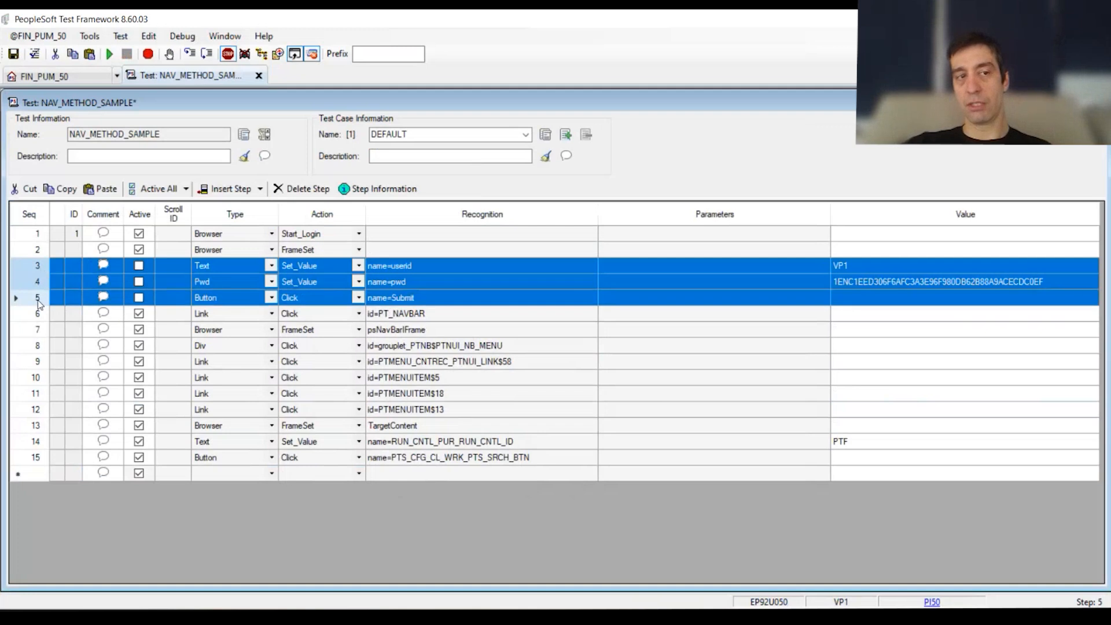
left_click(223, 236)
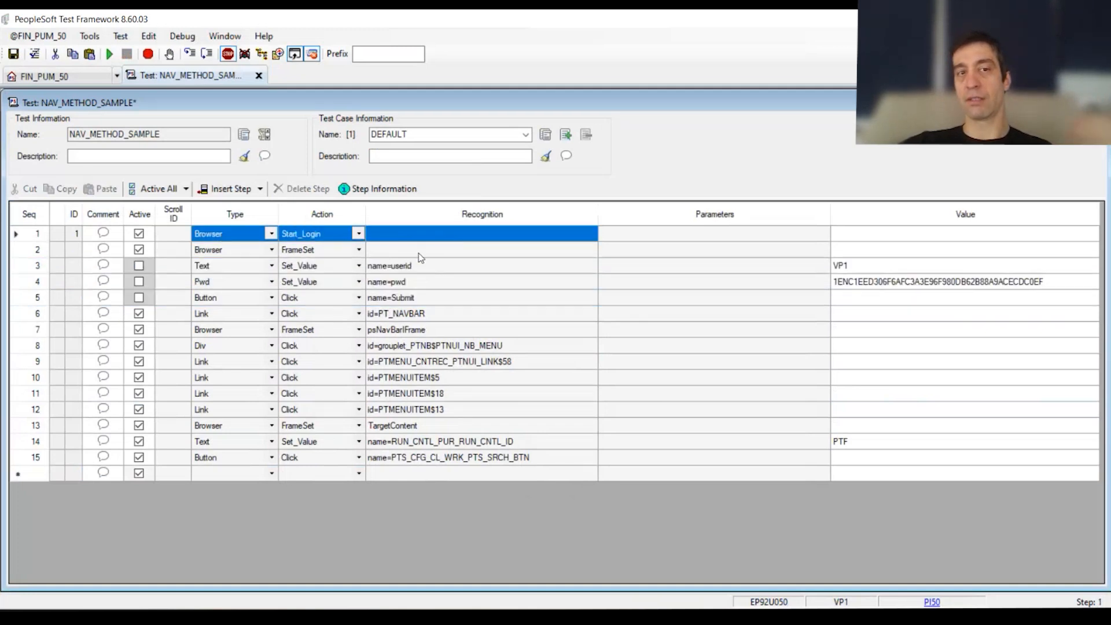
left_click(190, 267)
left_click_drag(189, 267, 493, 299)
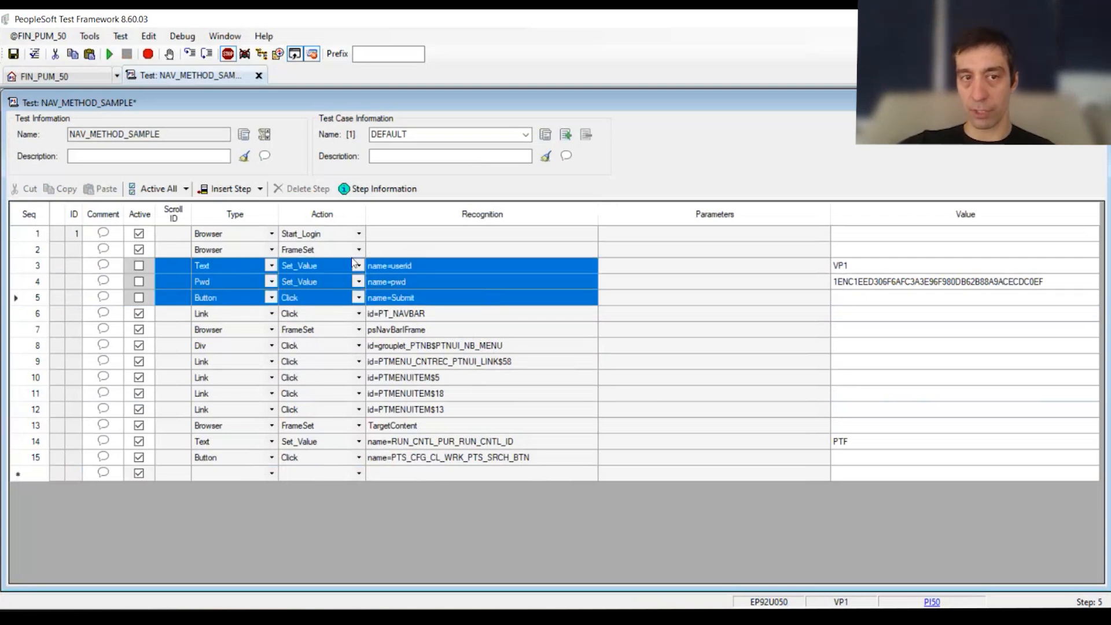
left_click_drag(219, 237, 479, 235)
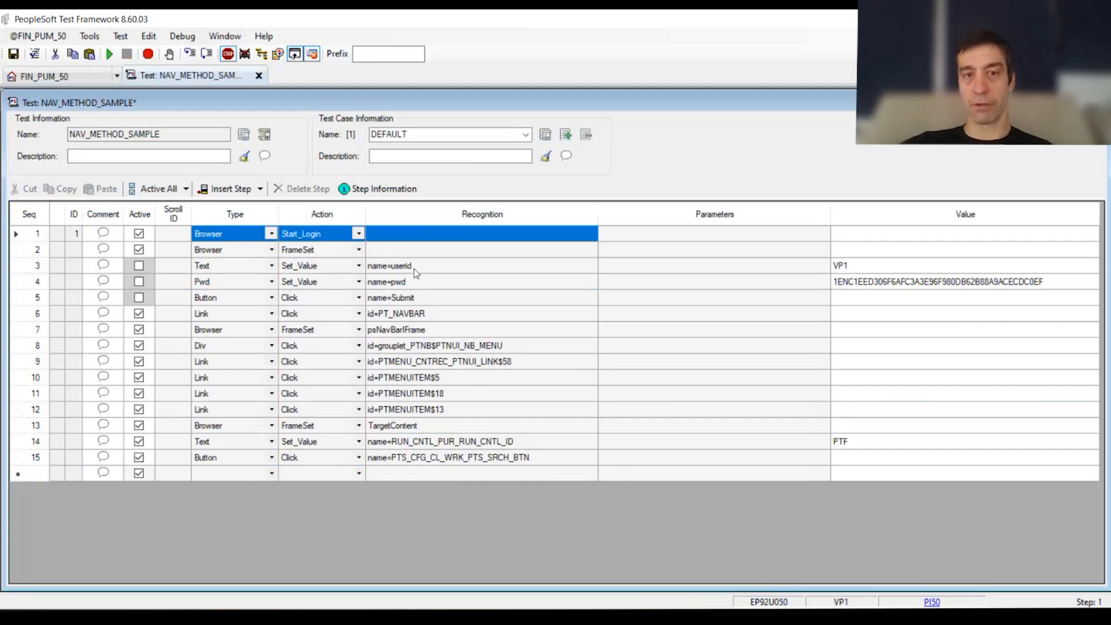
Step: Change the browser action in step 1 to Start and activate the recorded sign-in steps 3 to 5
left_click(360, 234)
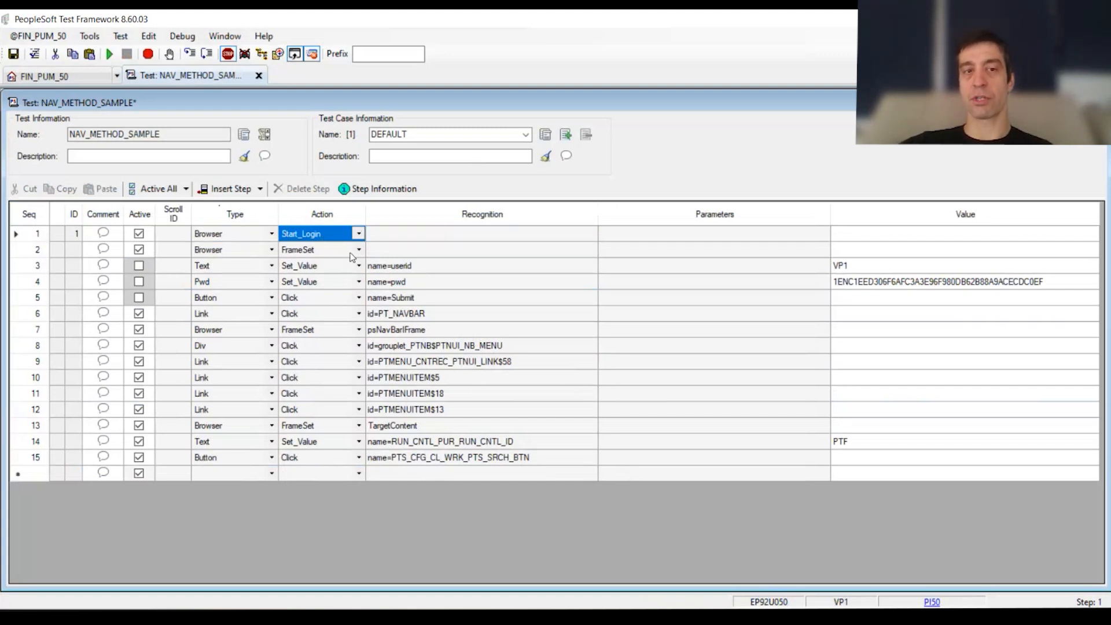
left_click(362, 238)
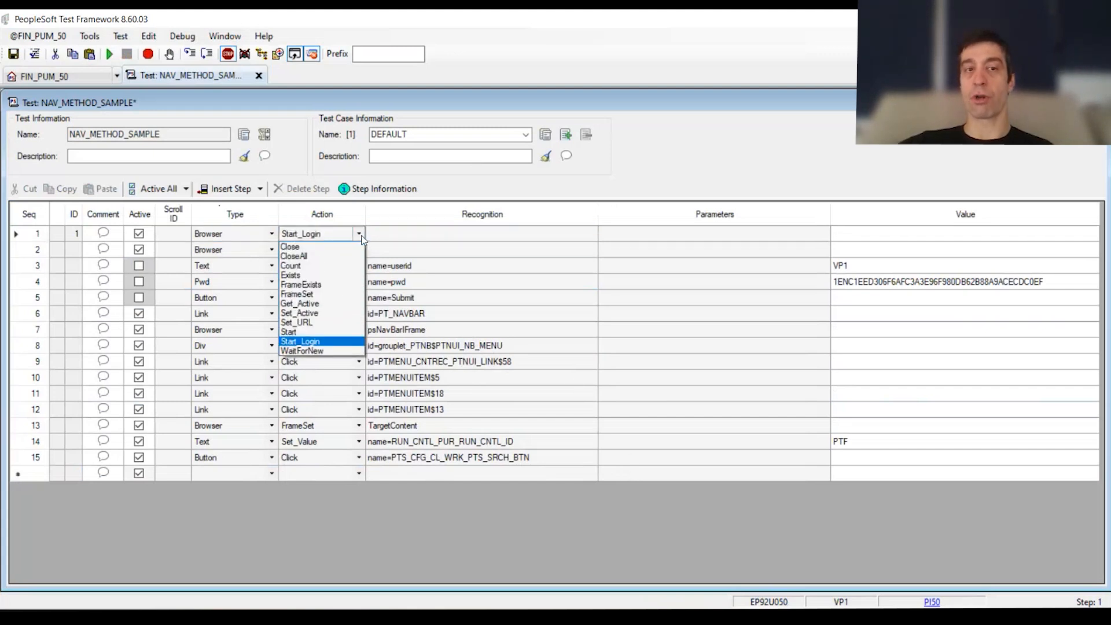
left_click(303, 332)
left_click_drag(401, 235, 186, 248)
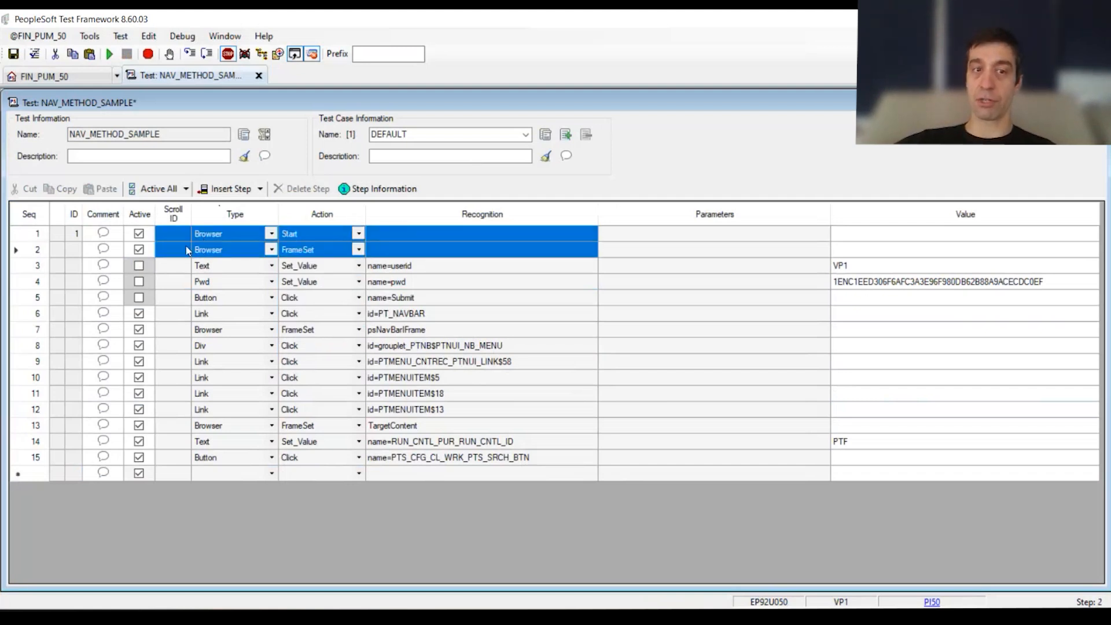
left_click(138, 298)
left_click(138, 281)
left_click(139, 265)
Step: Compare the sign-in values stored in steps 3 and 4 of the DEFAULT test case with the login settings in the Runtime Options
left_click_drag(935, 277, 932, 261)
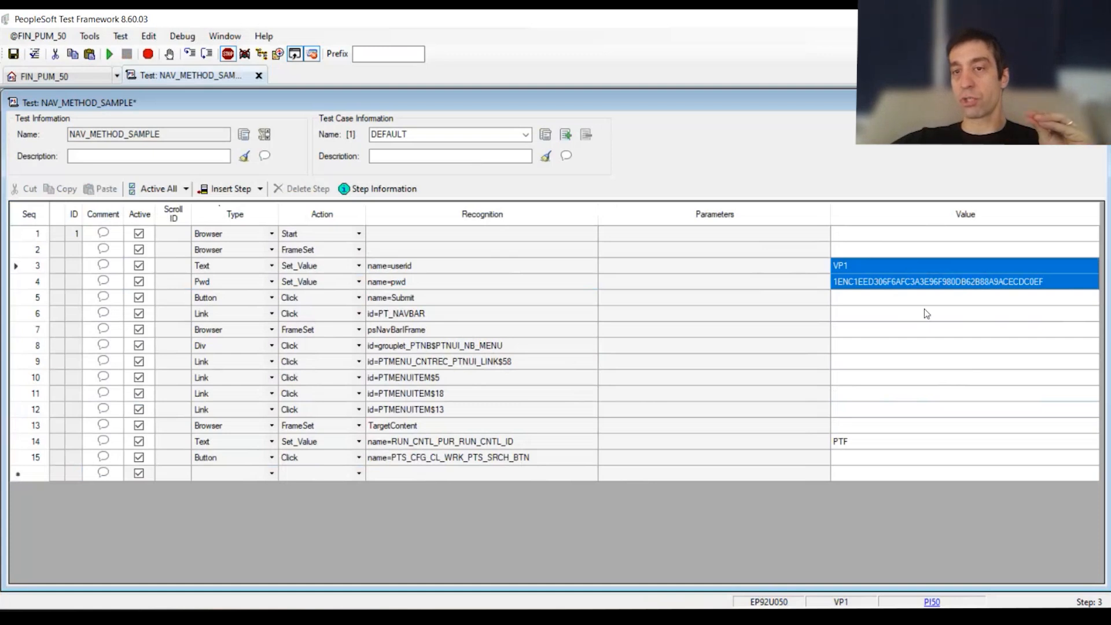
left_click_drag(924, 311, 910, 239)
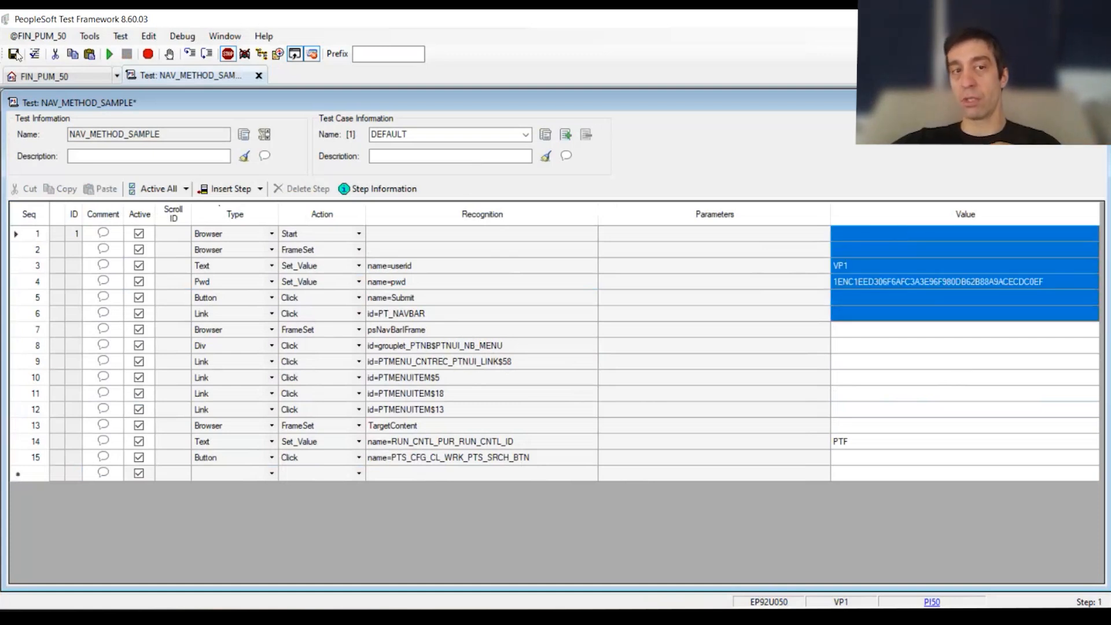
left_click(38, 35)
left_click(34, 107)
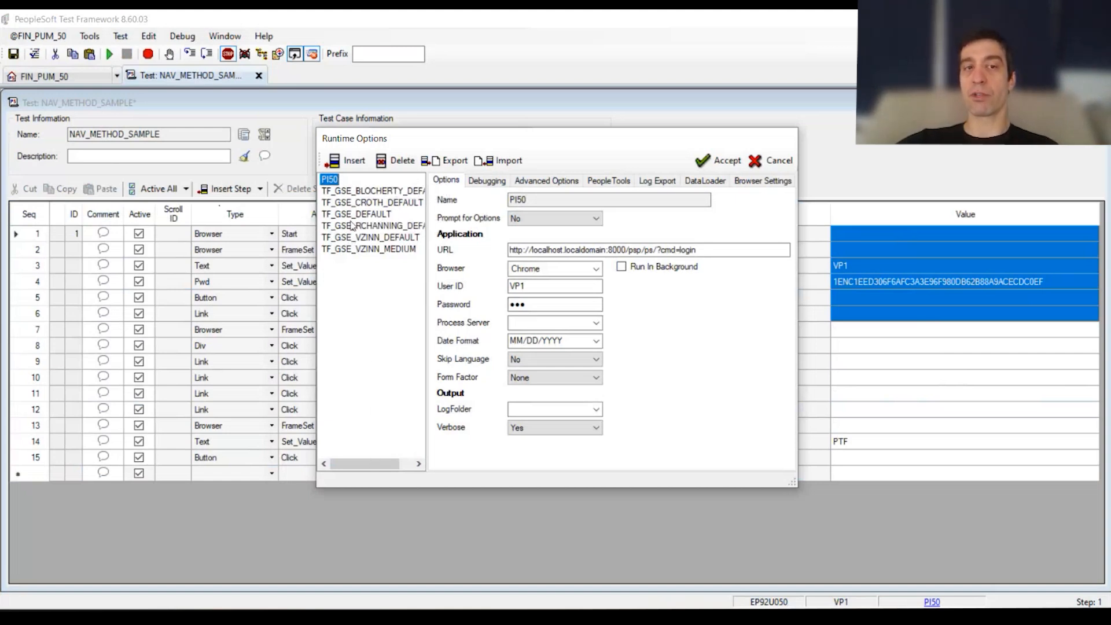
left_click(772, 160)
left_click_drag(914, 279, 910, 269)
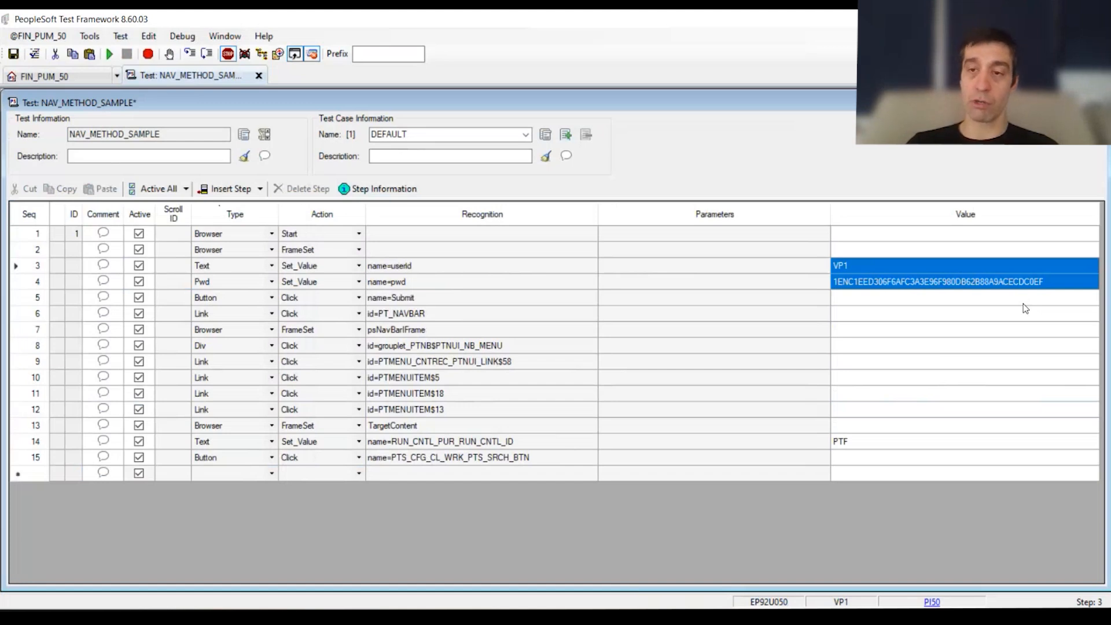
double_click(389, 134)
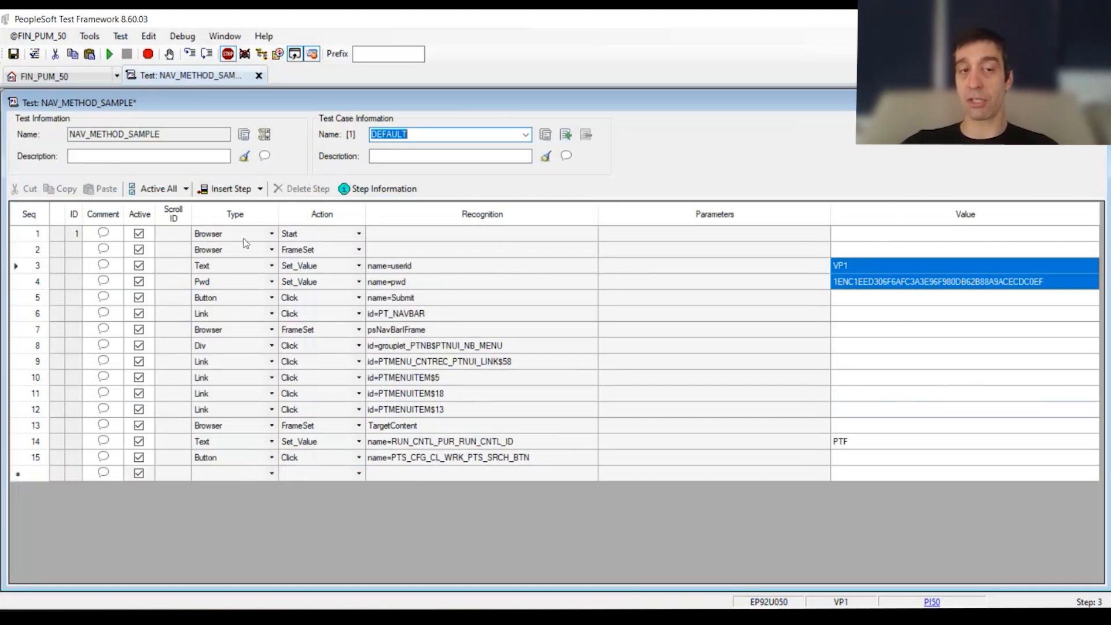
Step: Review the available browser actions for step 1, including Start_Login, and keep Start
left_click(358, 233)
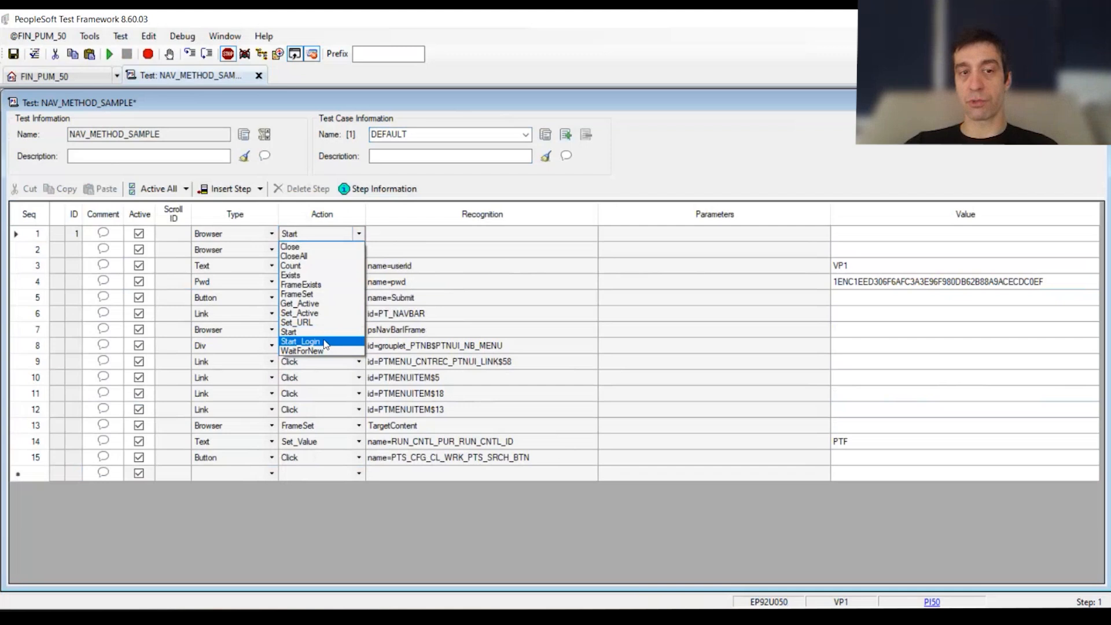
key("Escape")
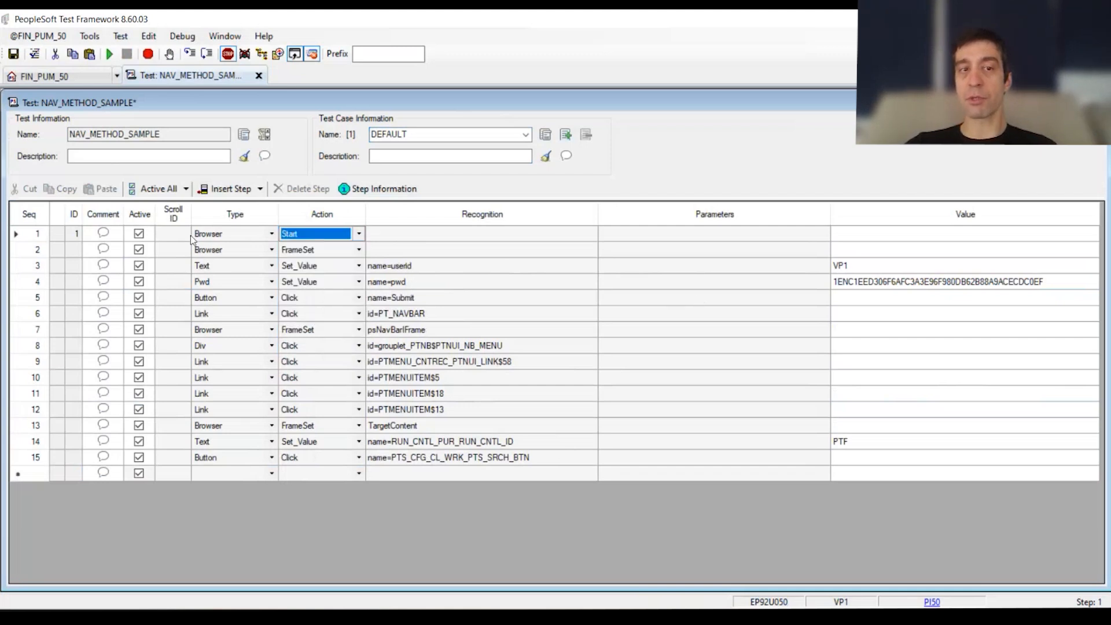
left_click(399, 234)
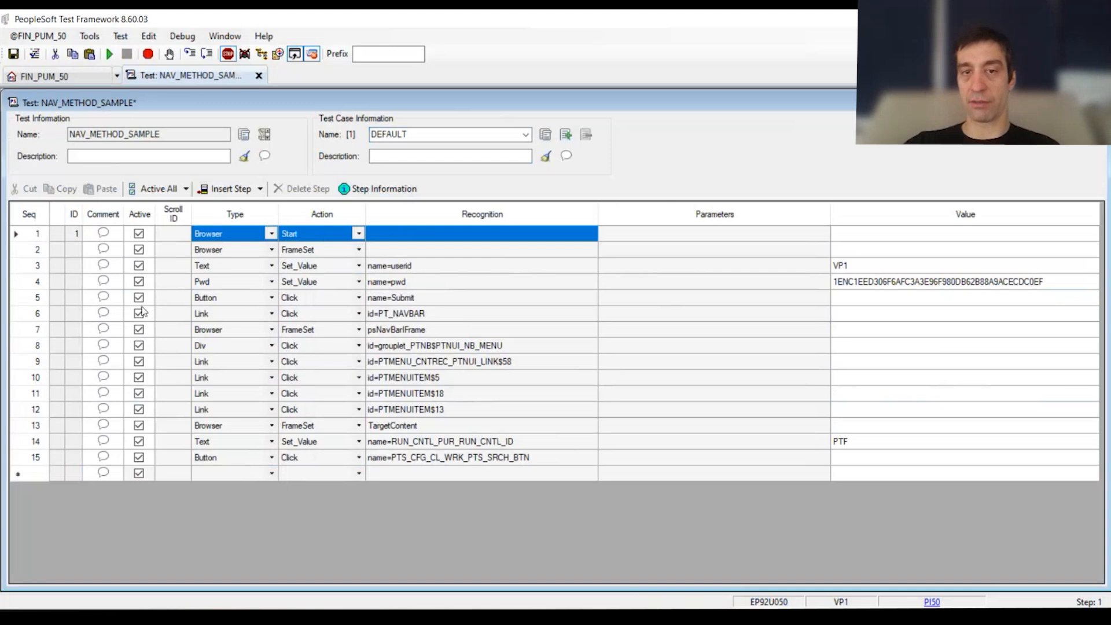
Step: Examine the recorded menu navigation in steps 6 to 12, especially the numbered PTMENUITEM recognition IDs, in relation to the sign-in values
left_click_drag(422, 312, 213, 401)
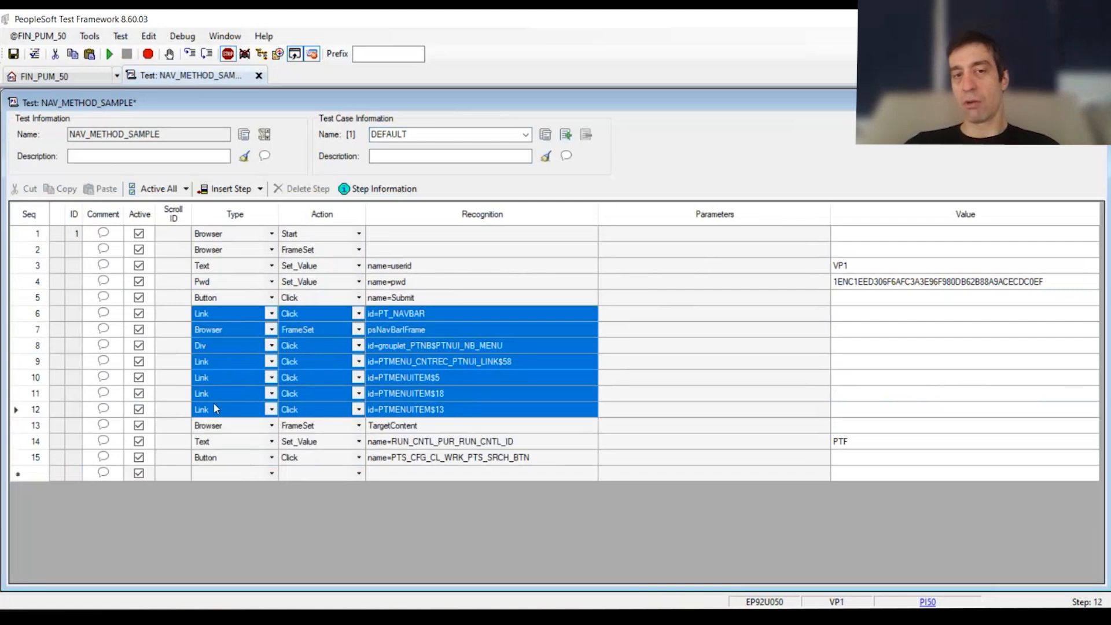
left_click(471, 363)
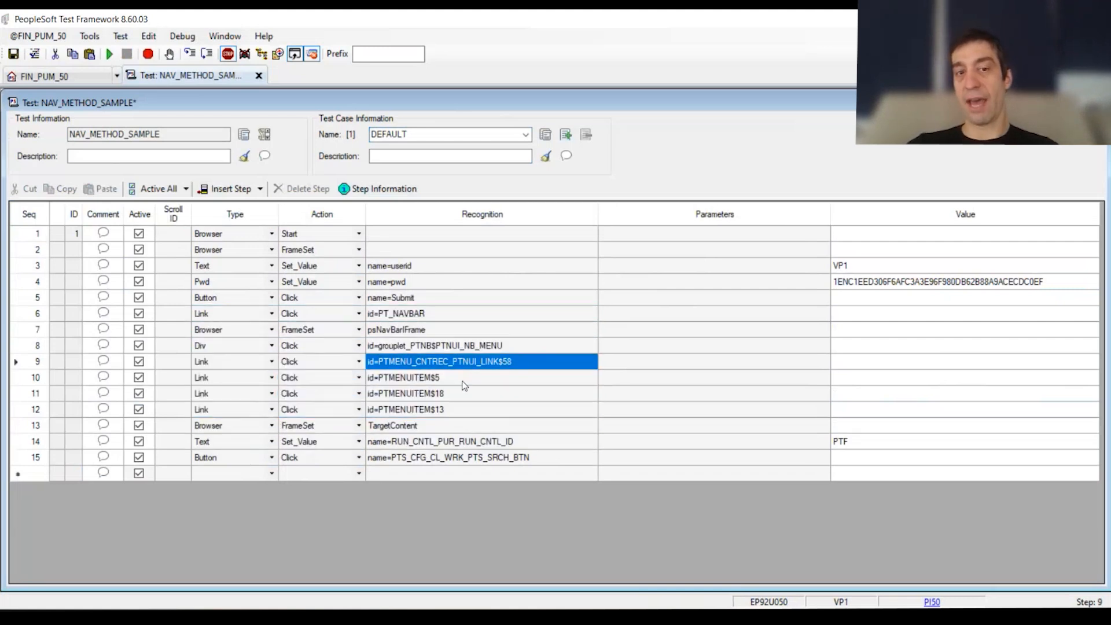
left_click(464, 384)
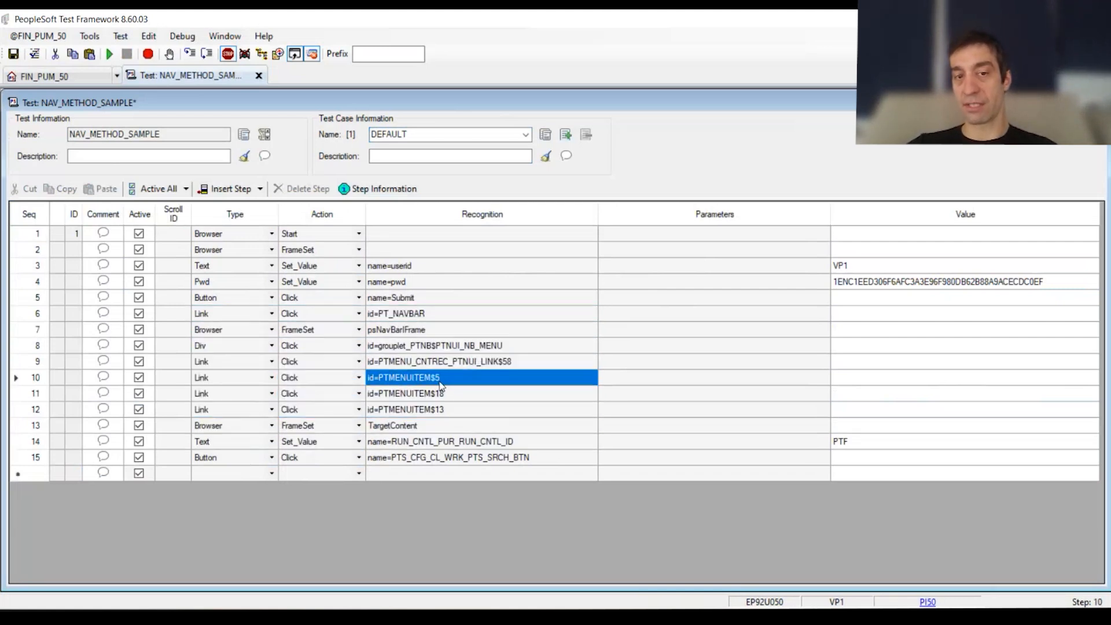
left_click(442, 397)
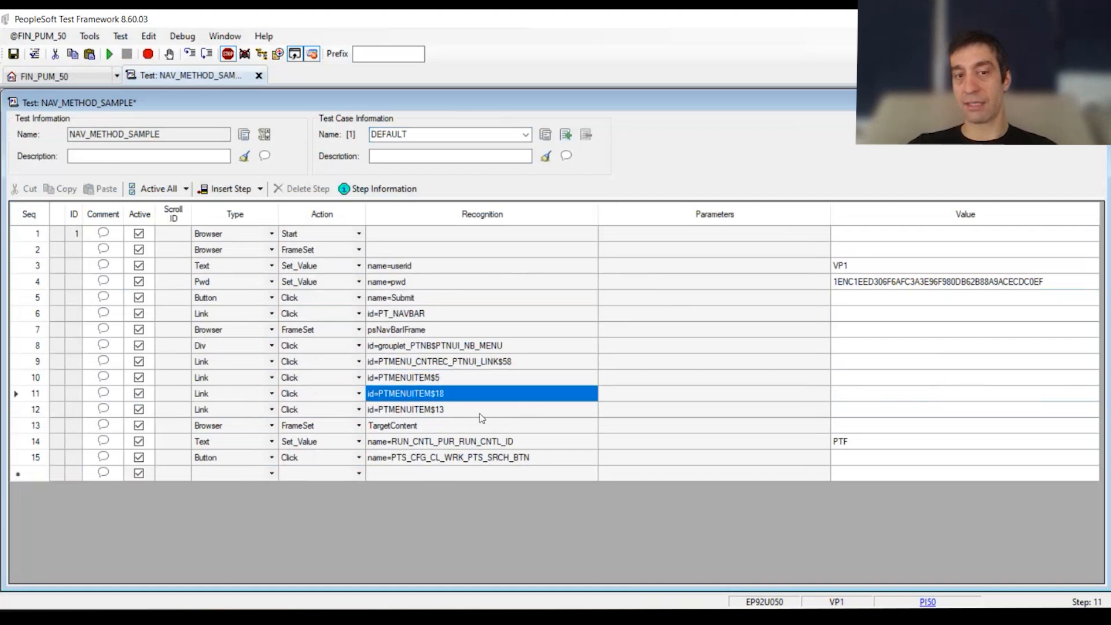
left_click(453, 412)
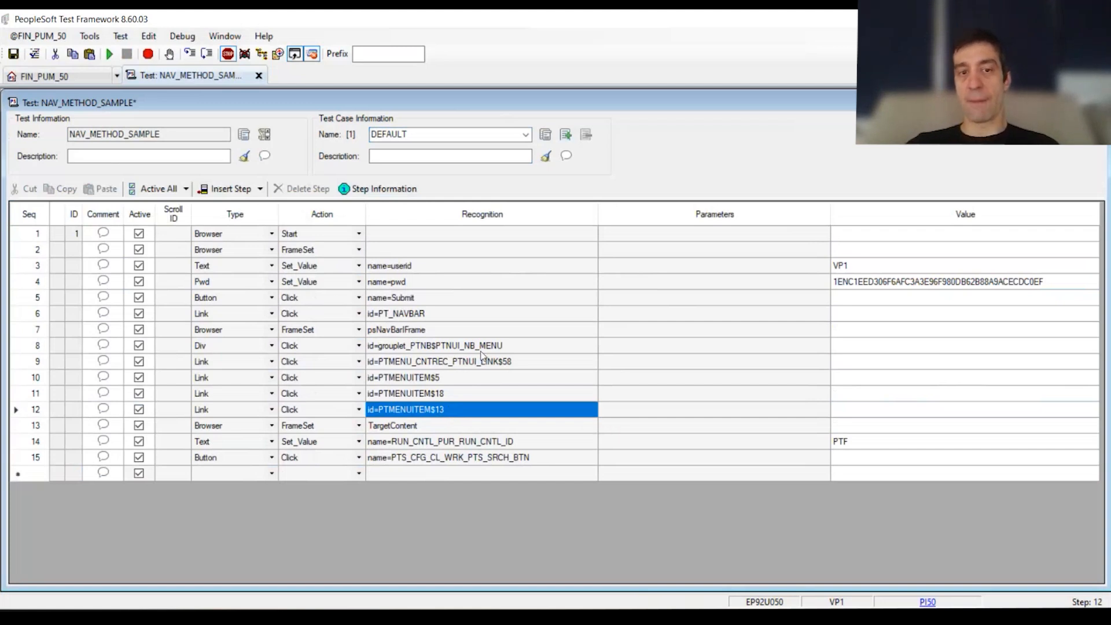
left_click(486, 380)
left_click_drag(472, 397, 3, 425)
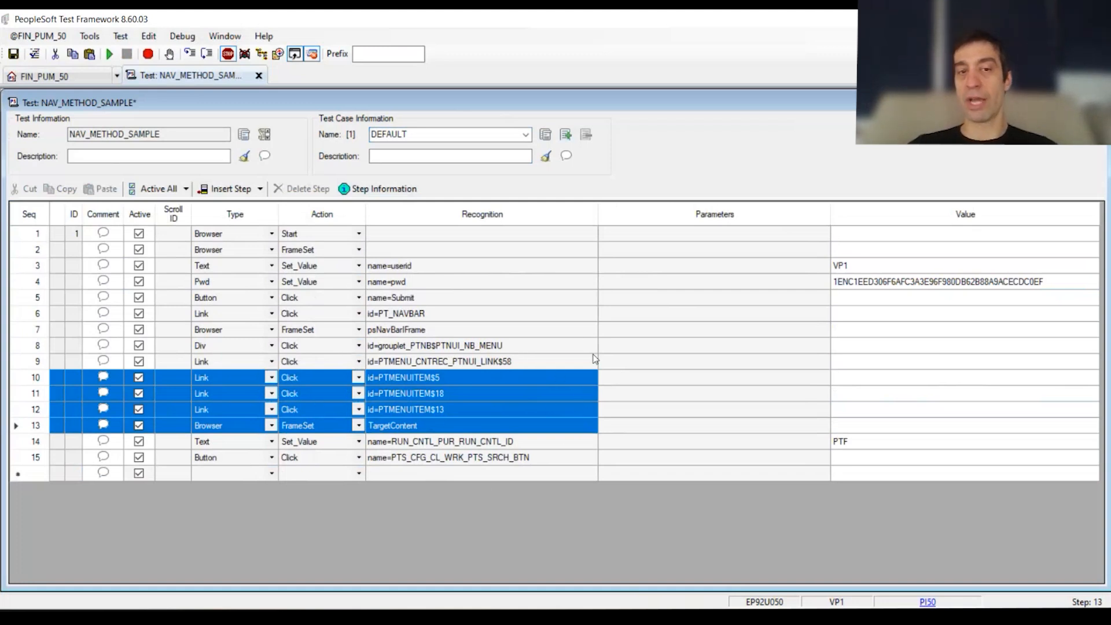
left_click(490, 381)
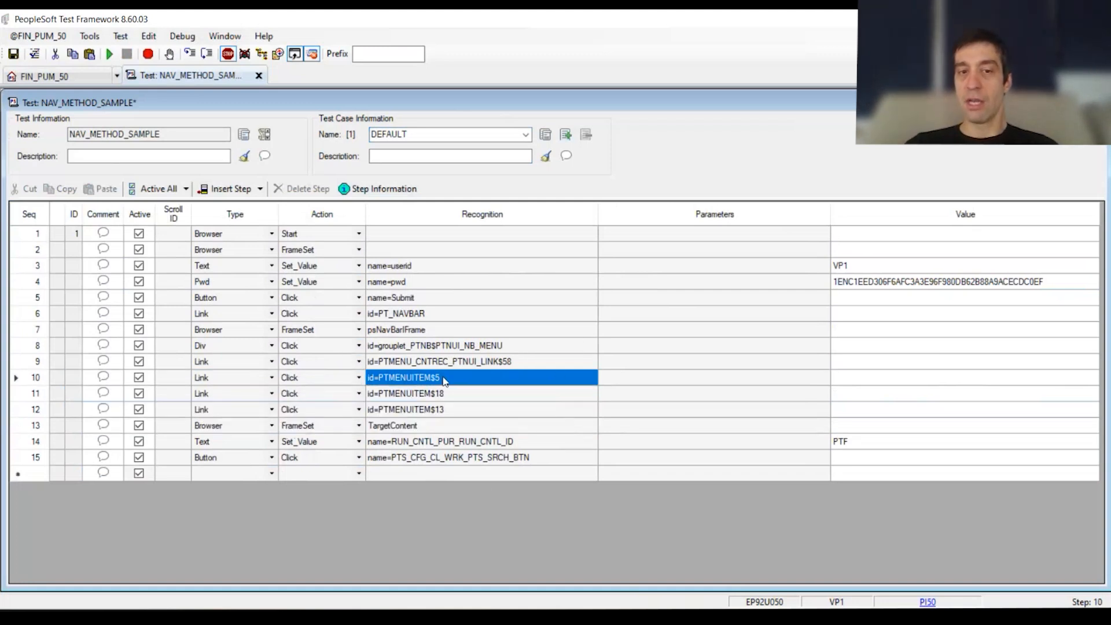
left_click_drag(844, 270, 847, 284)
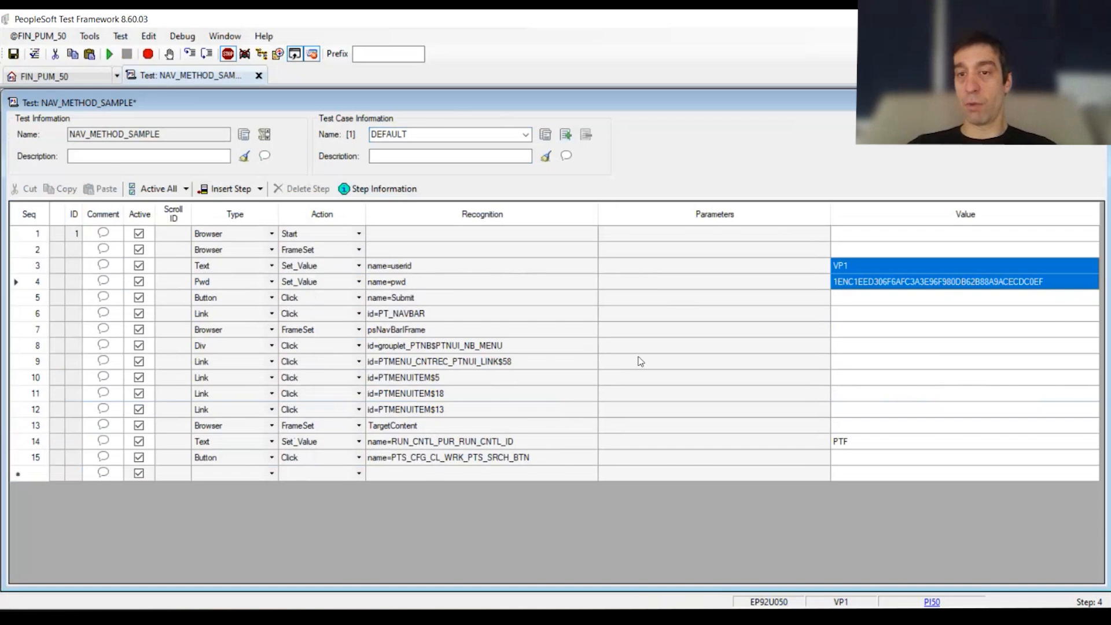
left_click(404, 384)
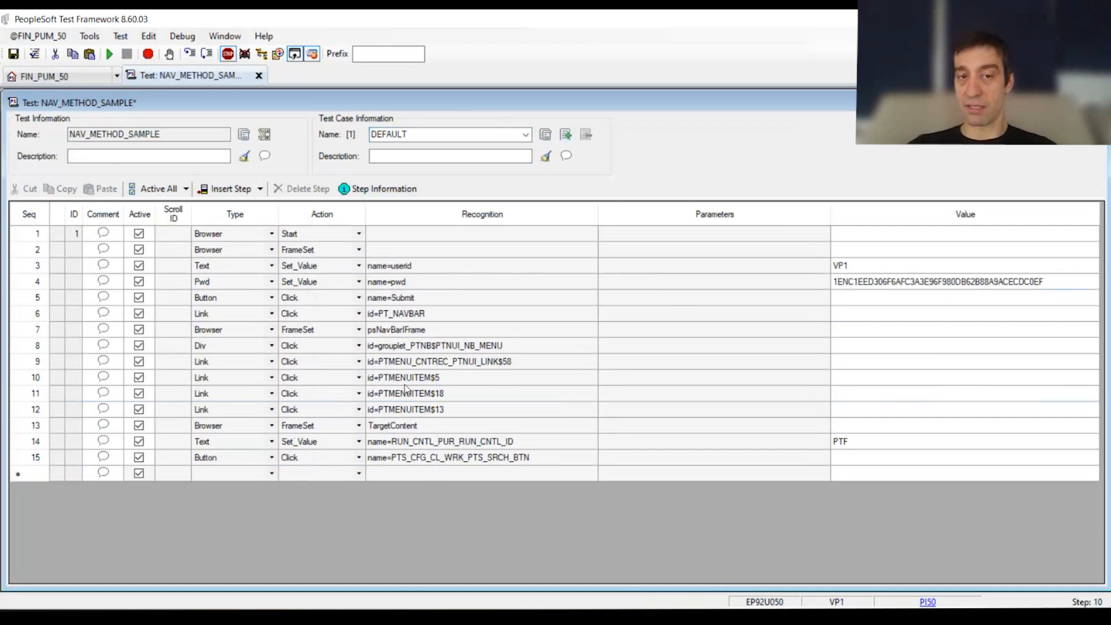
left_click(472, 395)
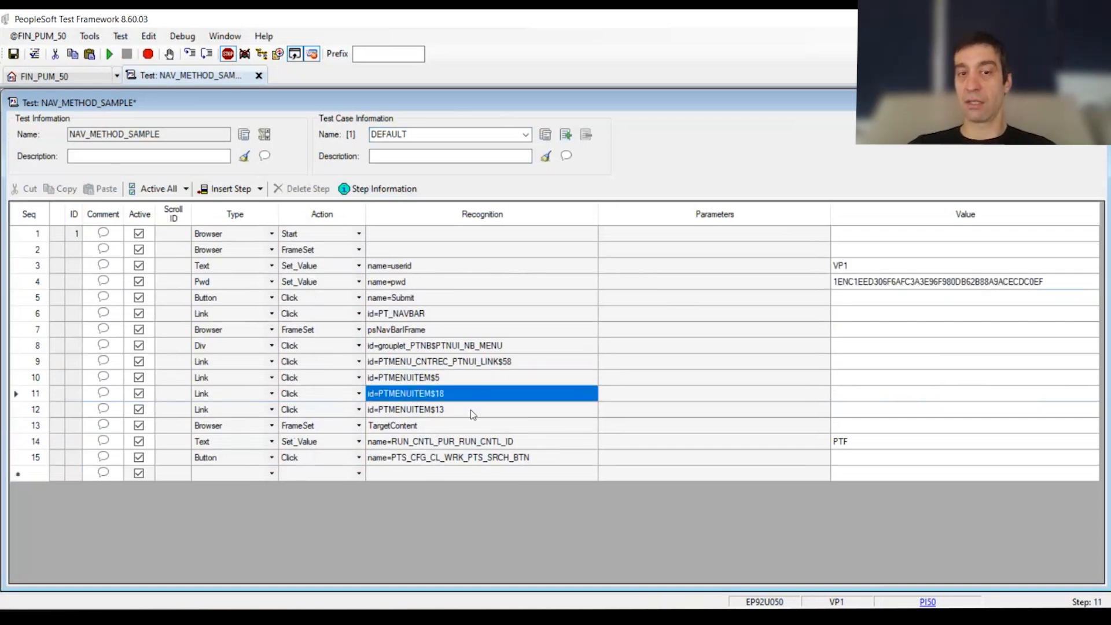
Step: Set the userid value in step 3 to VP2 and review how the sign-in values relate to navigation steps 6 to 12
double_click(893, 266)
left_click(904, 266)
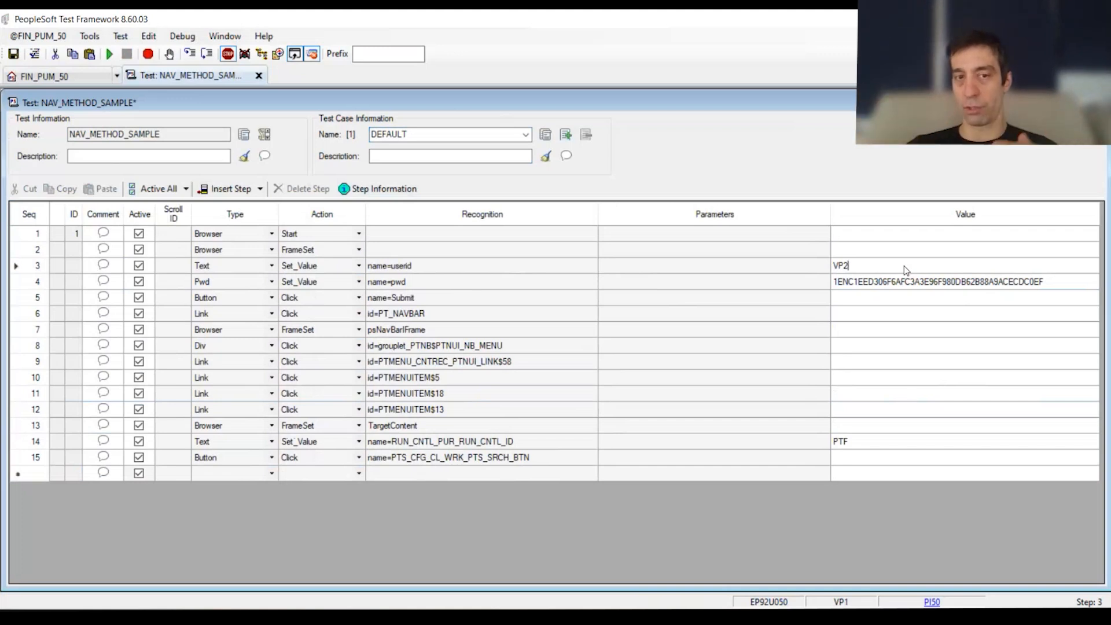
left_click_drag(461, 314, 499, 408)
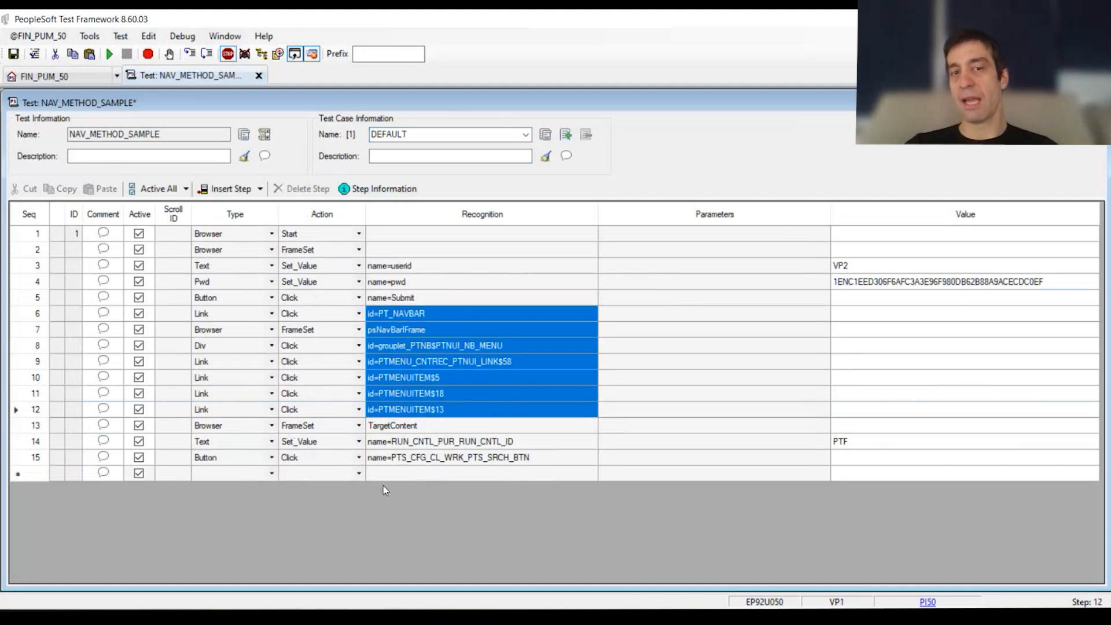
left_click(858, 270)
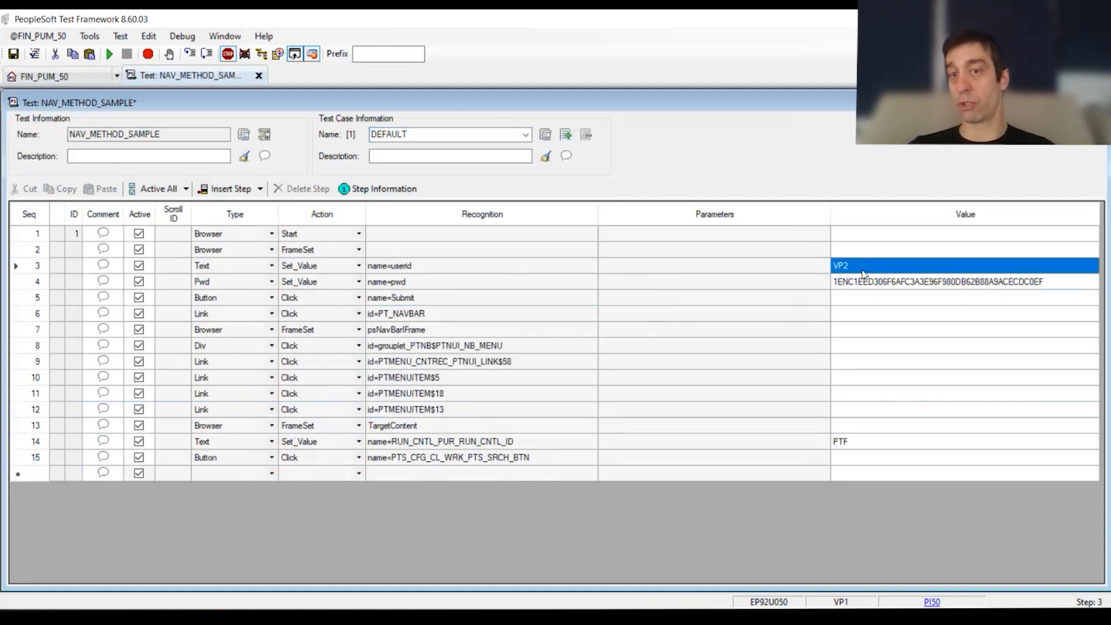
left_click_drag(862, 273, 874, 281)
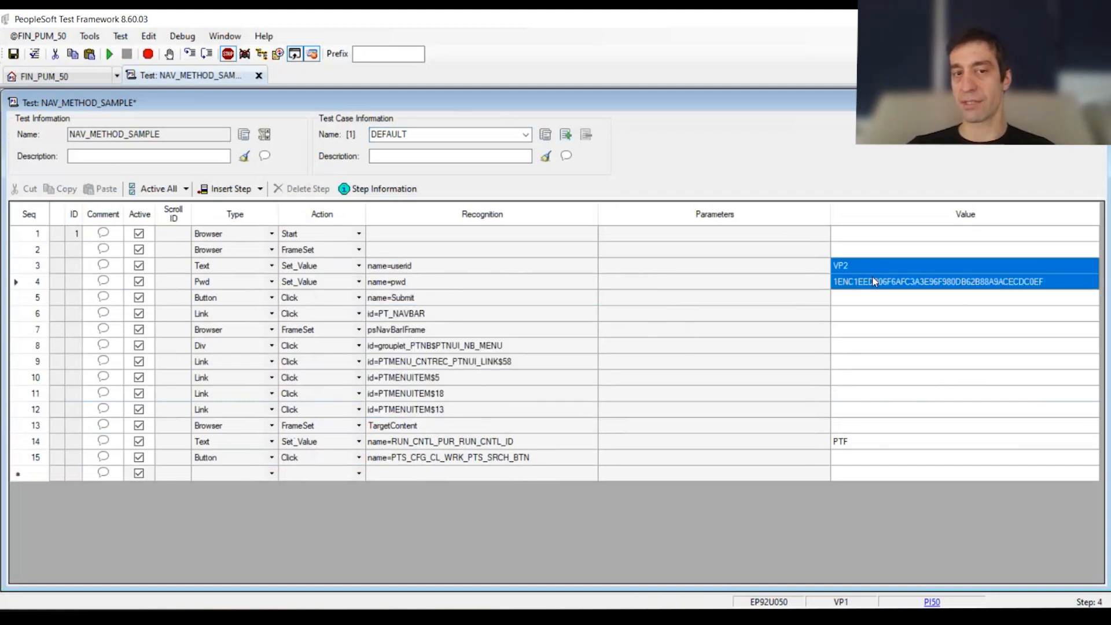
Step: Insert two blank steps directly after step 10, the PTMENUITEM$5 link
left_click(488, 381)
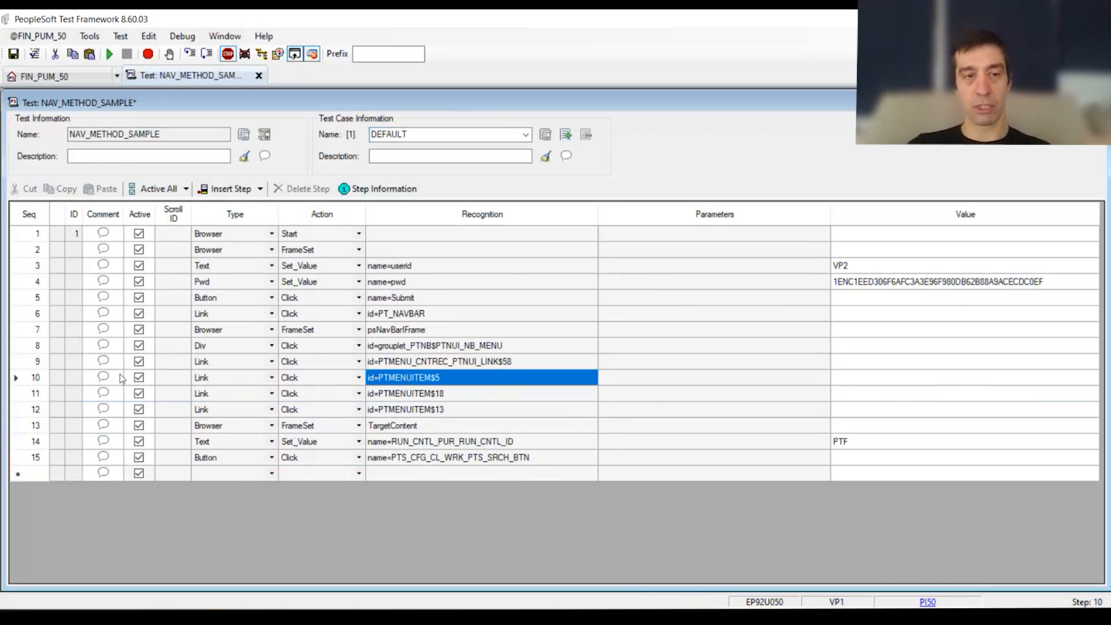
left_click(26, 382)
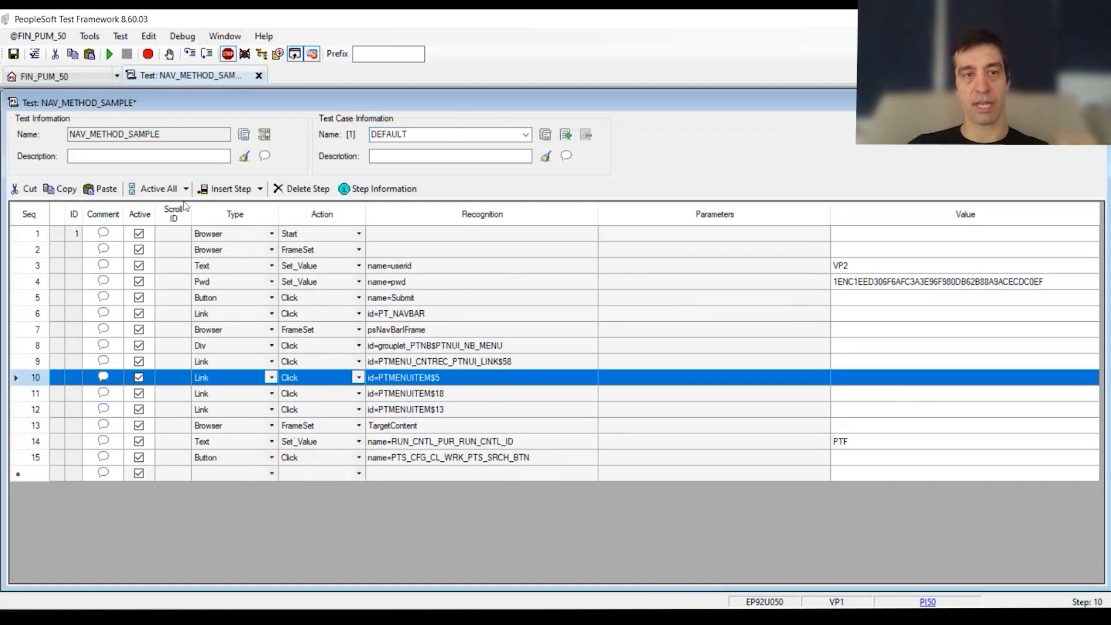
left_click(219, 191)
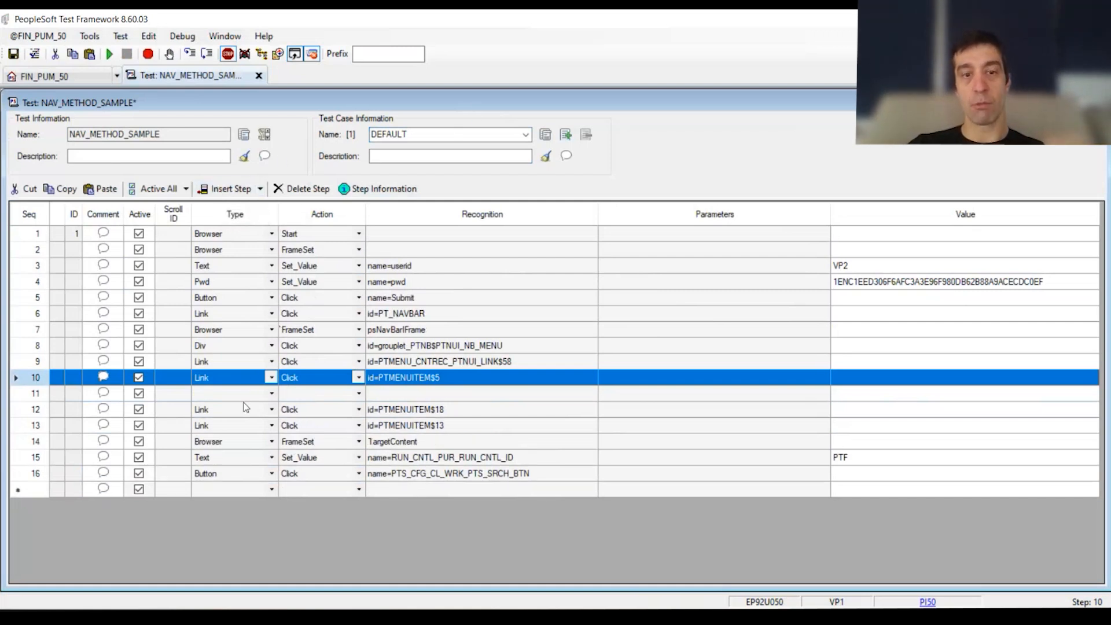
left_click(231, 188)
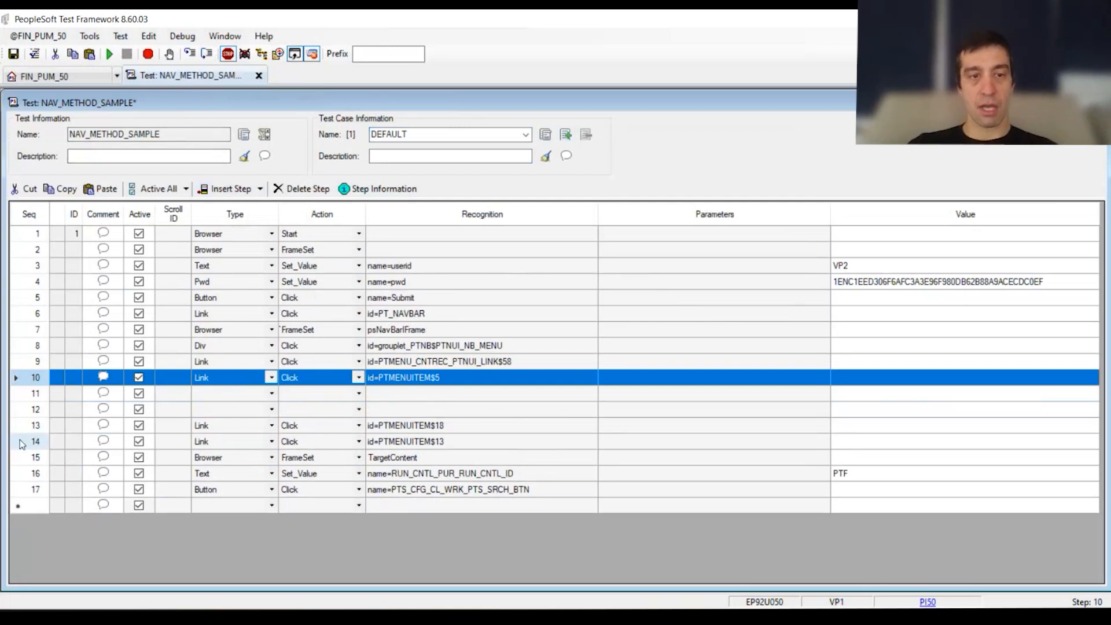
Step: Define blank step 11 as a Scroll Key_Set step and blank step 12 as a Scroll Action step
left_click(245, 391)
key("s")
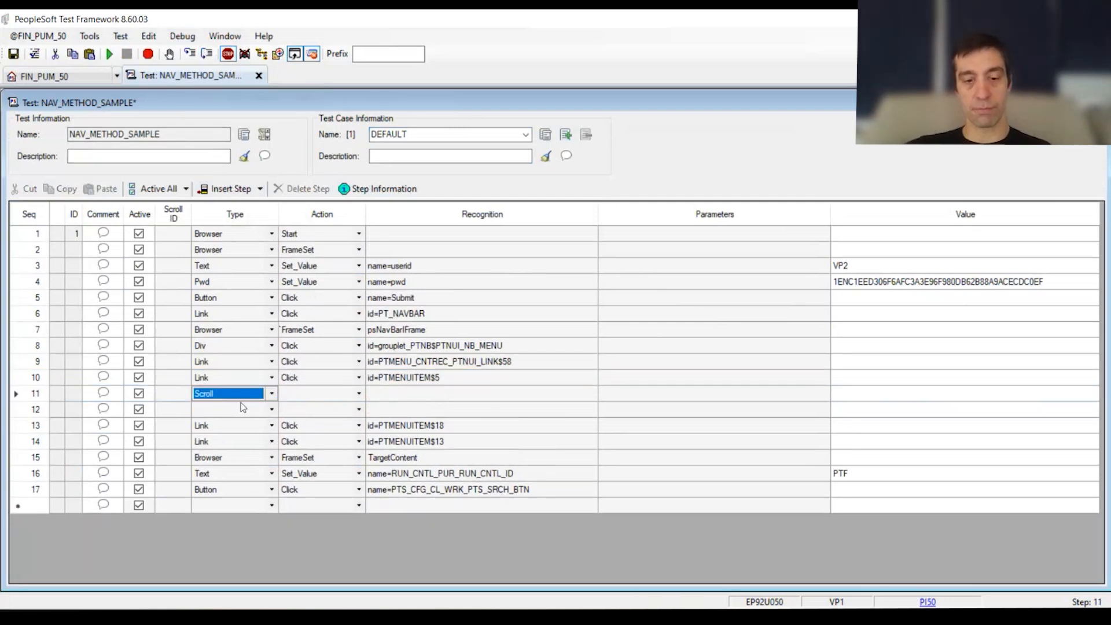
left_click(287, 393)
key("k")
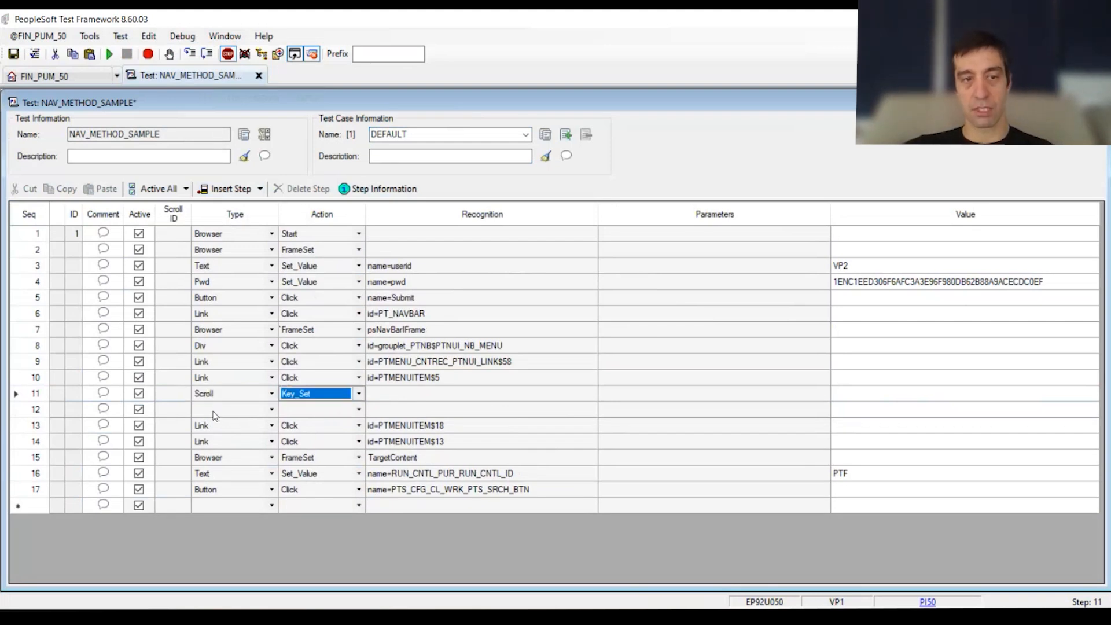
left_click(212, 411)
key("s")
left_click(287, 411)
key("a")
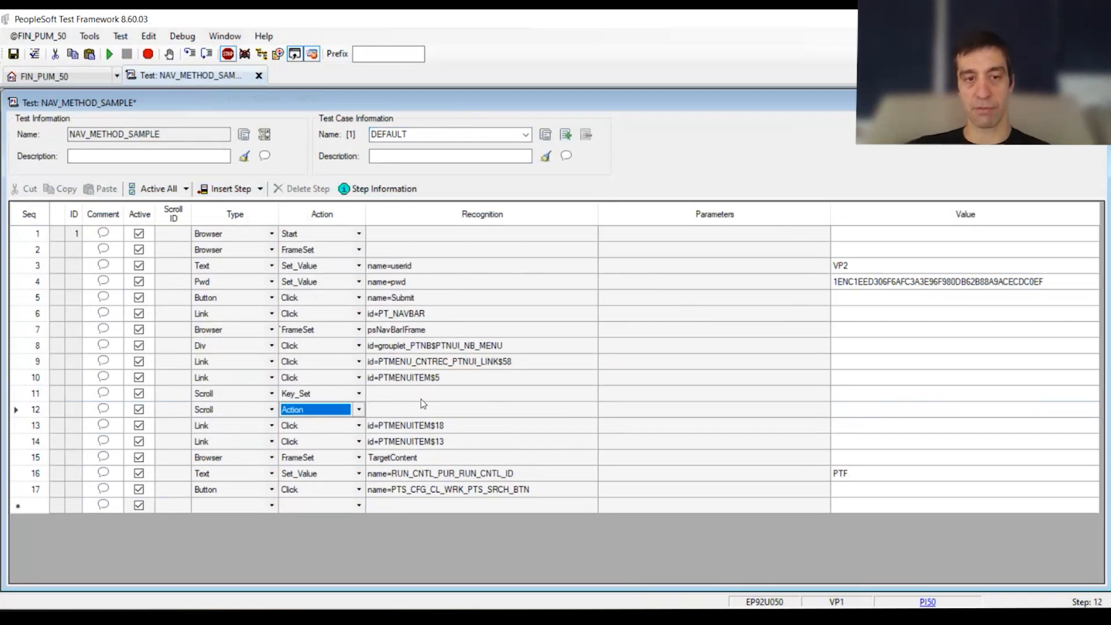
Step: Copy id=PTMENUITEM, without the numbered suffix, from step 10's recognition into the recognition of step 11
left_click(425, 397)
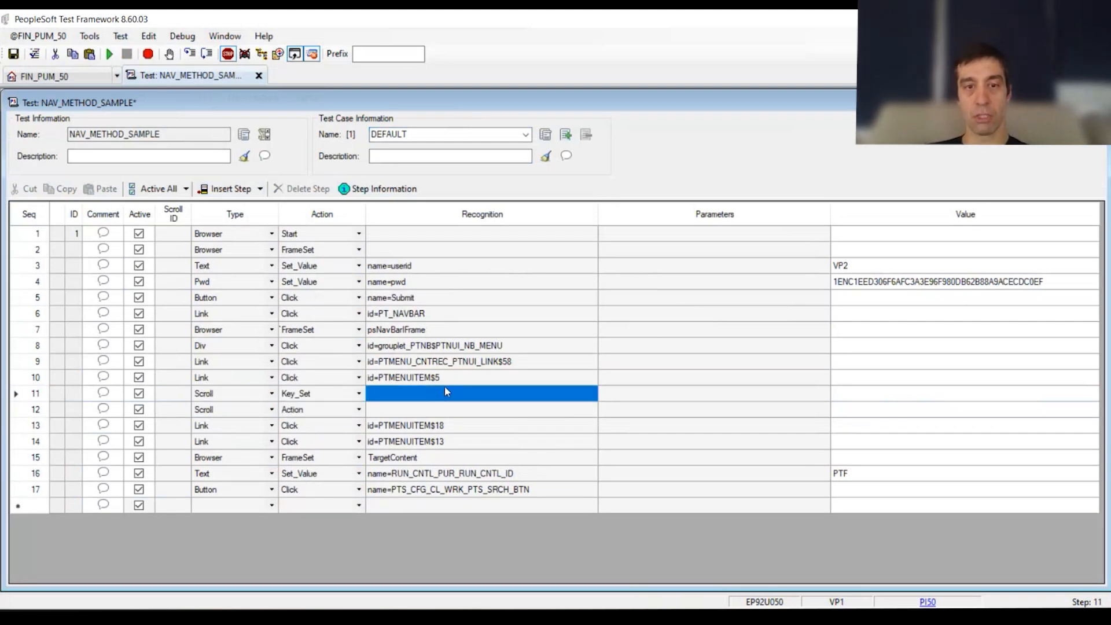
left_click(445, 391)
left_click(431, 379)
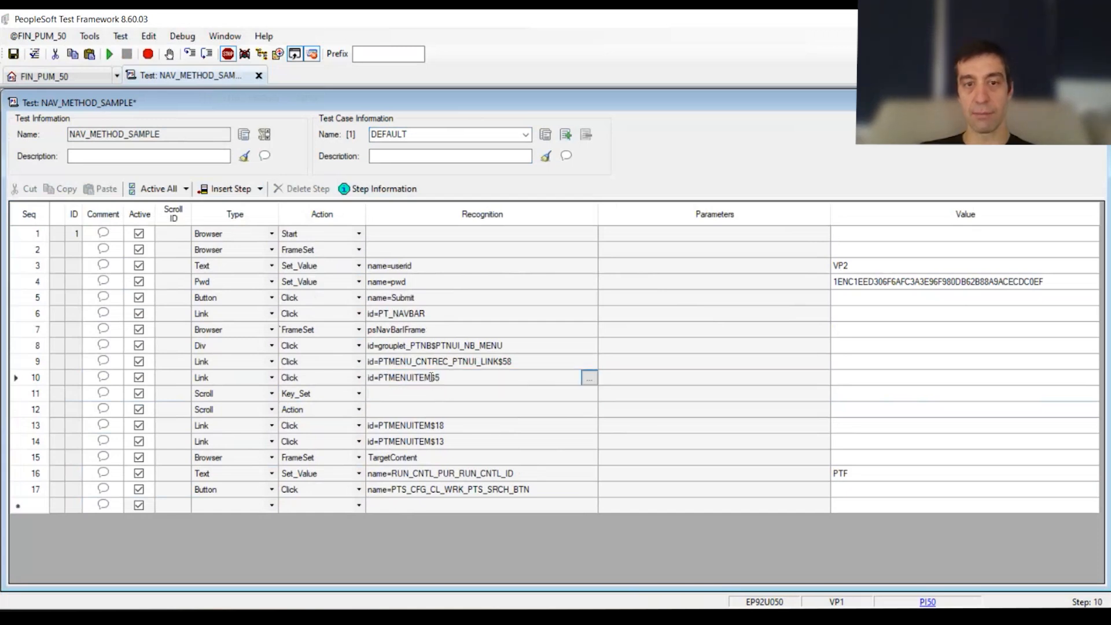
left_click_drag(431, 379, 316, 382)
key("ctrl+c")
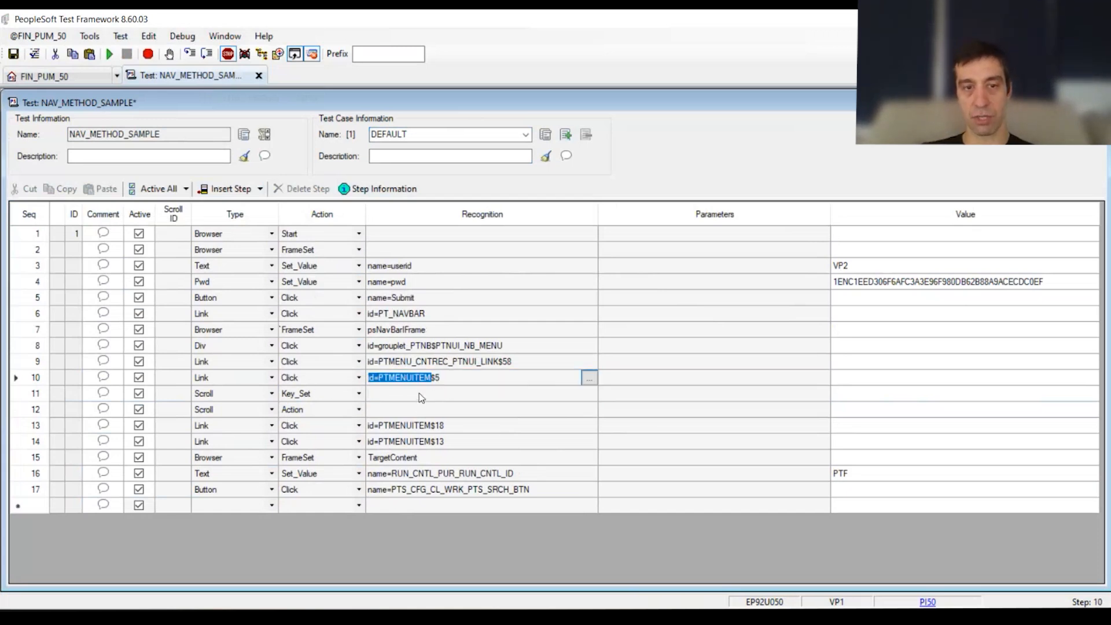
left_click(428, 395)
key("ctrl+v")
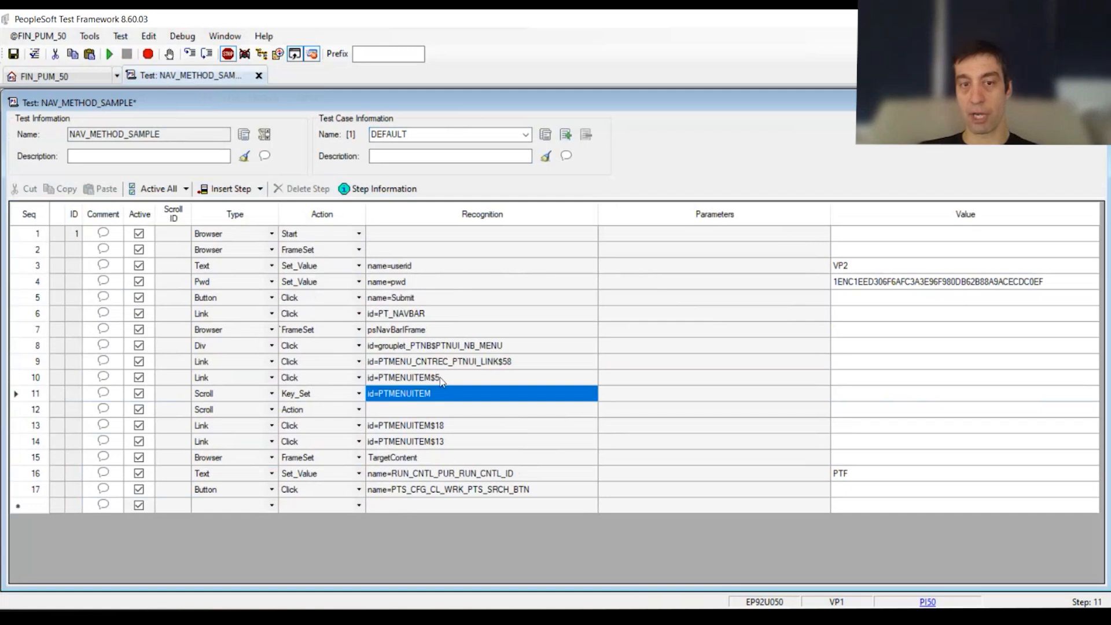
Step: Set step 11's type parameter to Link and its value to Purchasing
left_click(746, 393)
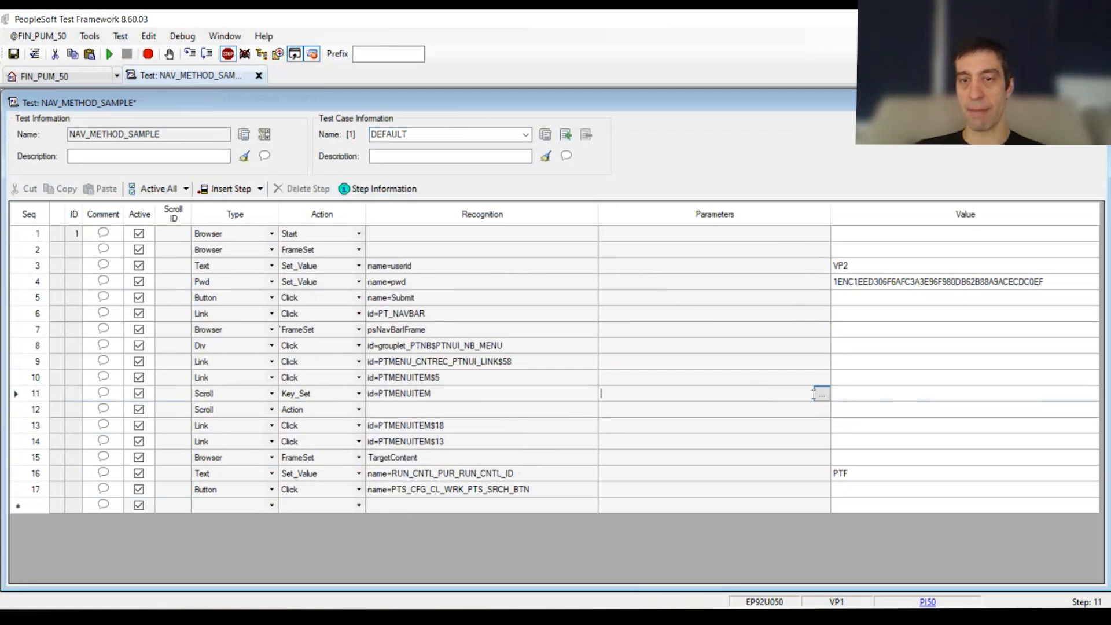
left_click(821, 394)
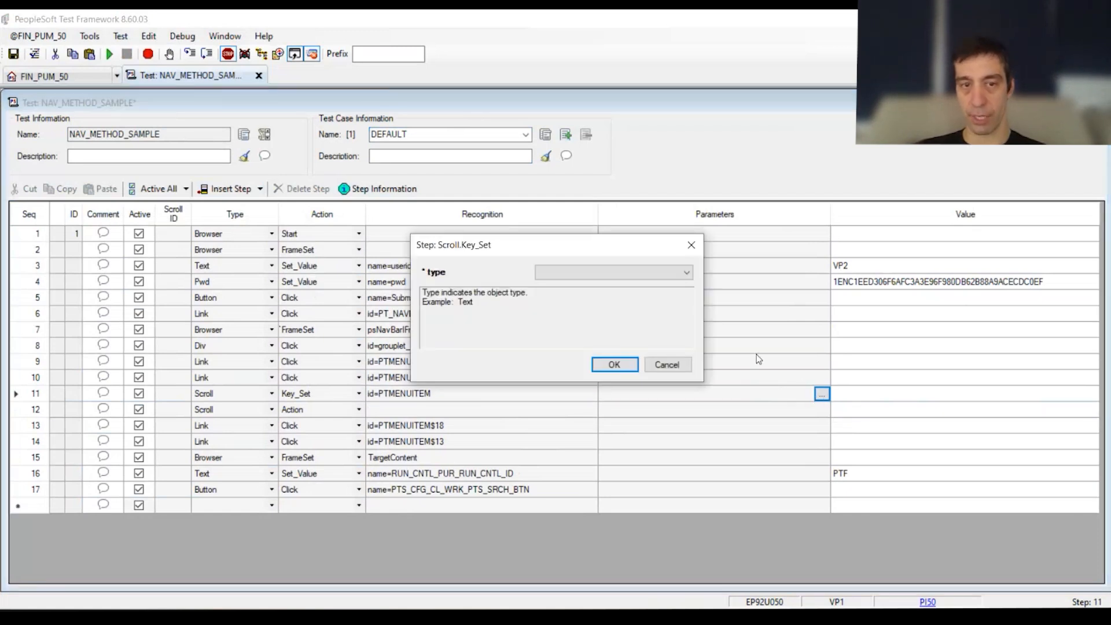
left_click(678, 275)
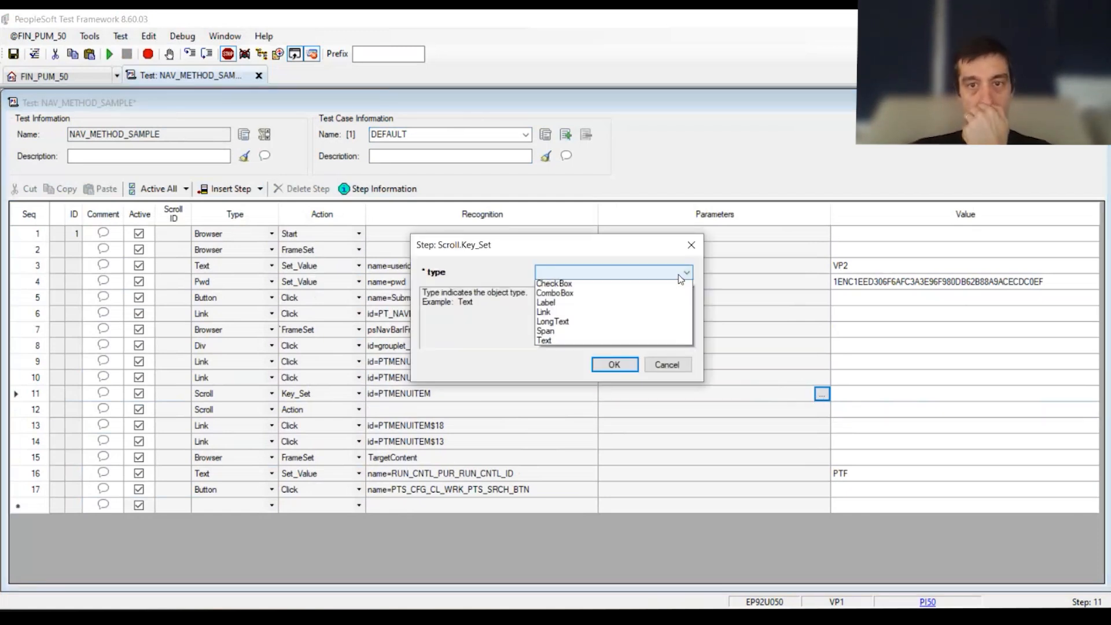
left_click(547, 323)
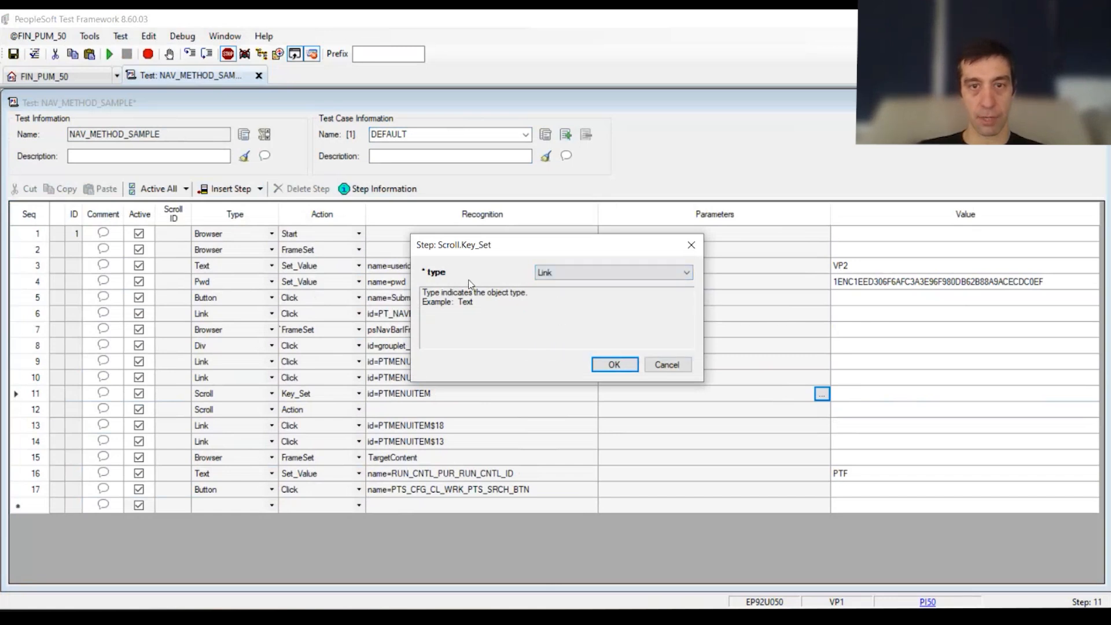
left_click(623, 365)
left_click(922, 395)
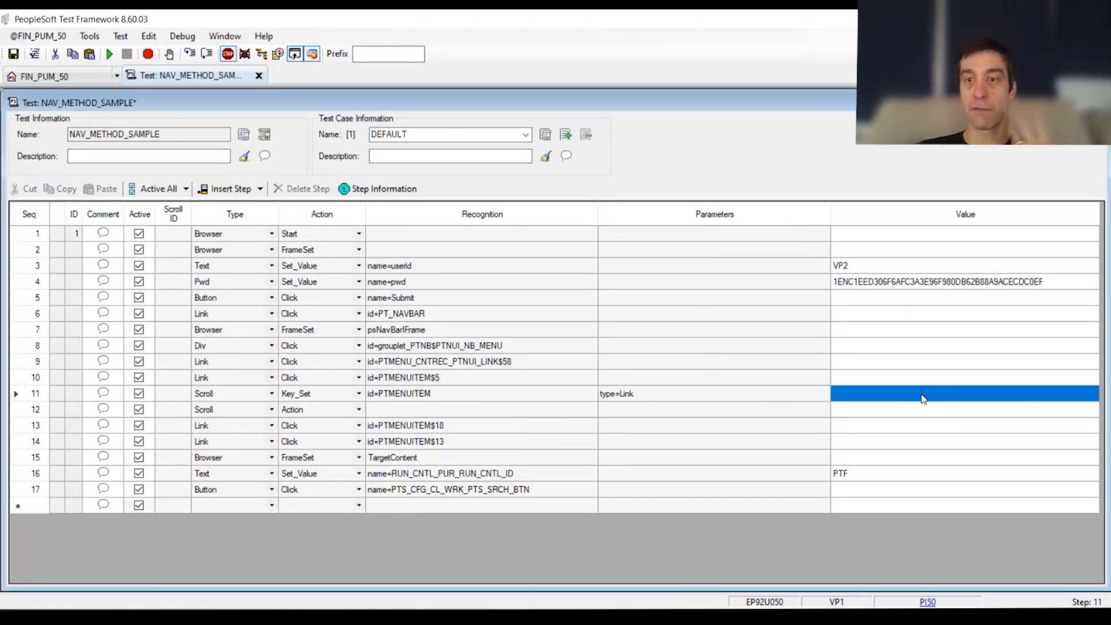
type("Purchasing")
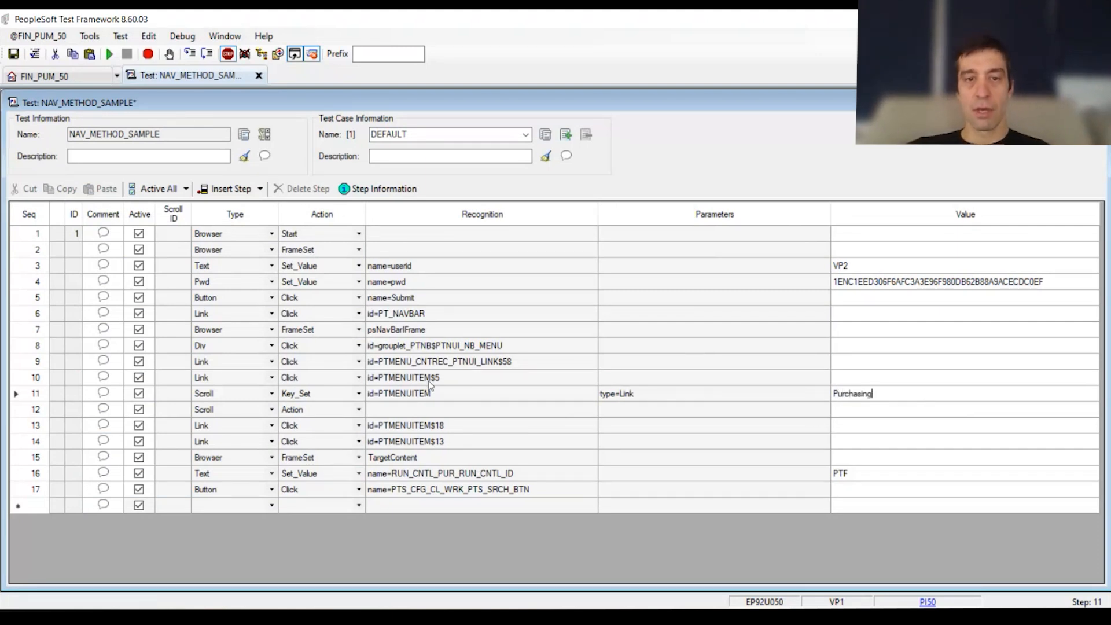
Step: Deactivate step 10, the PTMENUITEM$5 link, and assign scroll ID 8 to steps 11 and 12
left_click(139, 378)
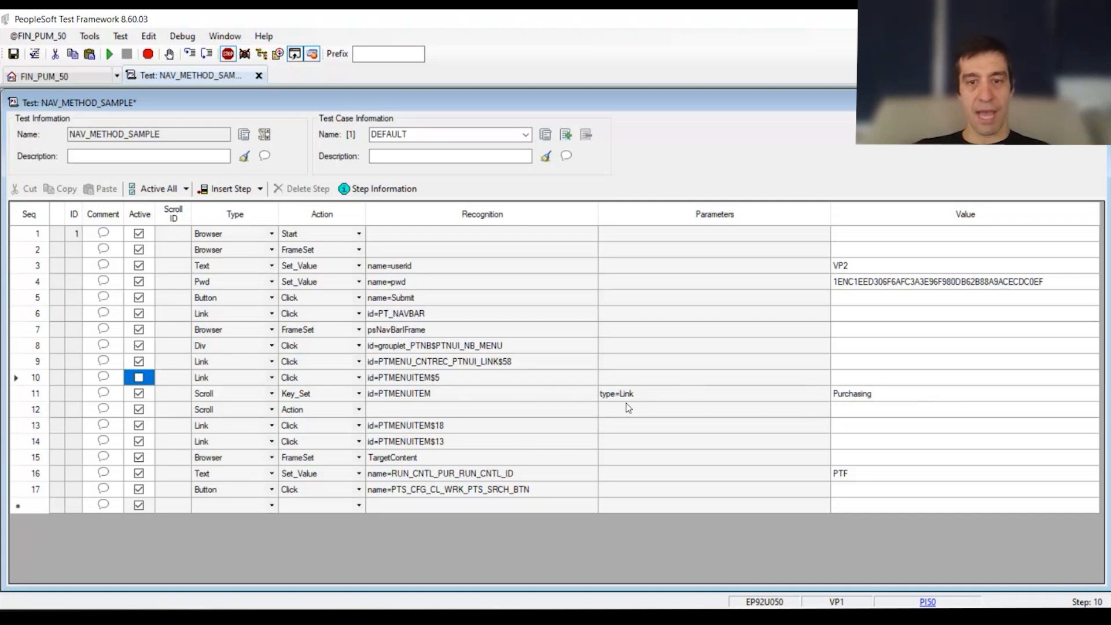
left_click(175, 392)
type("8")
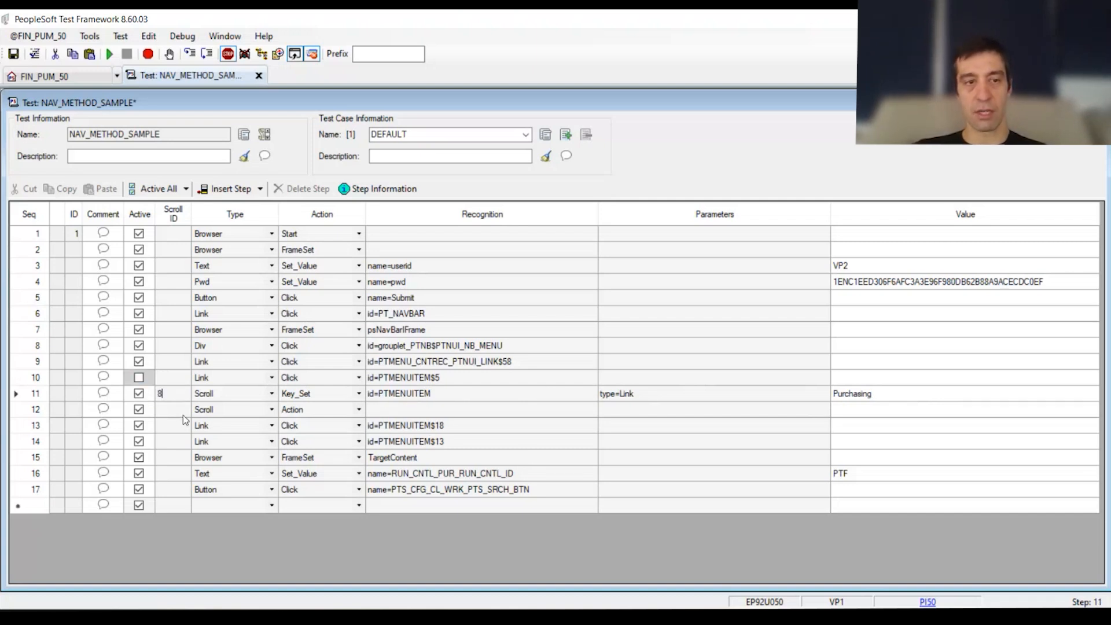
type("8")
left_click_drag(971, 398, 202, 398)
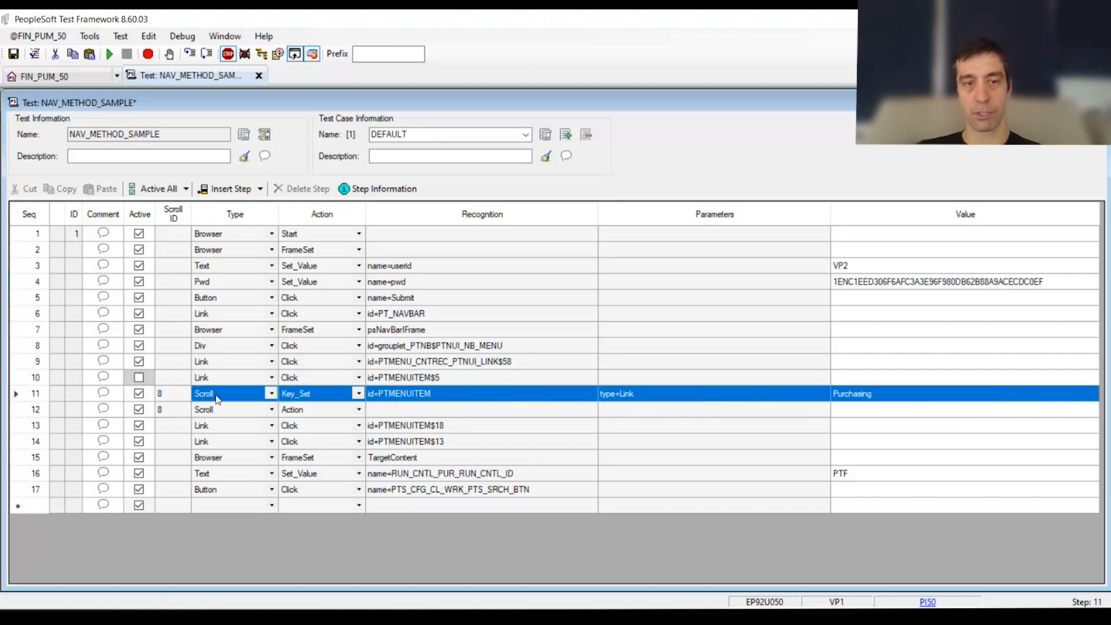
Step: Set step 12's ret parameter to the variable &location and its value to sel
left_click(710, 412)
left_click(821, 408)
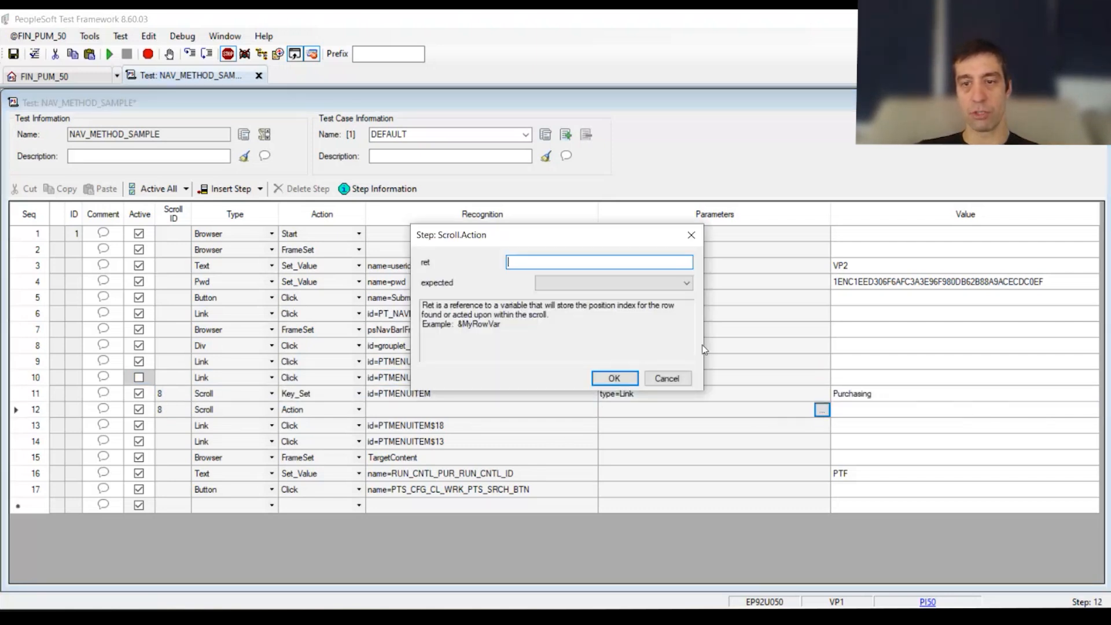
type("&")
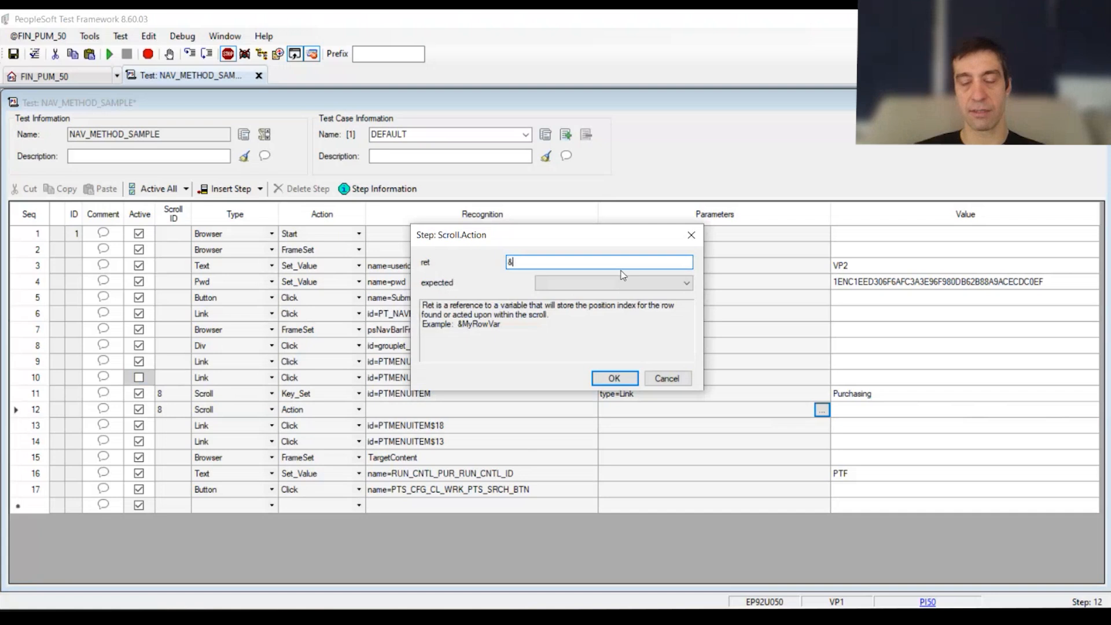
type("location")
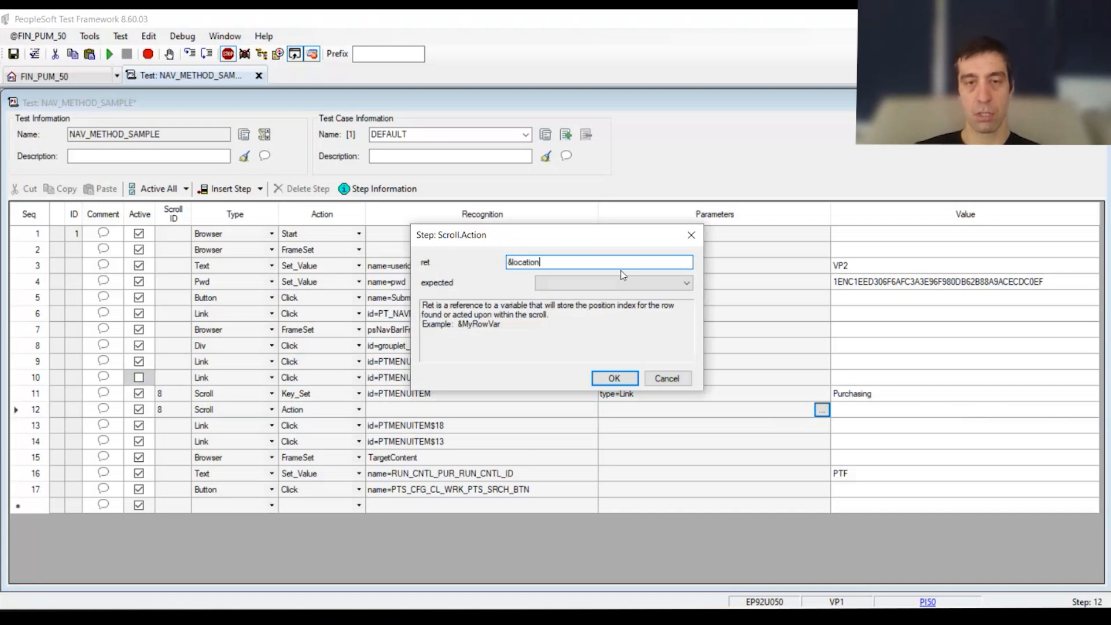
double_click(538, 262)
key("ctrl+c")
left_click(614, 378)
left_click(925, 415)
type("sel")
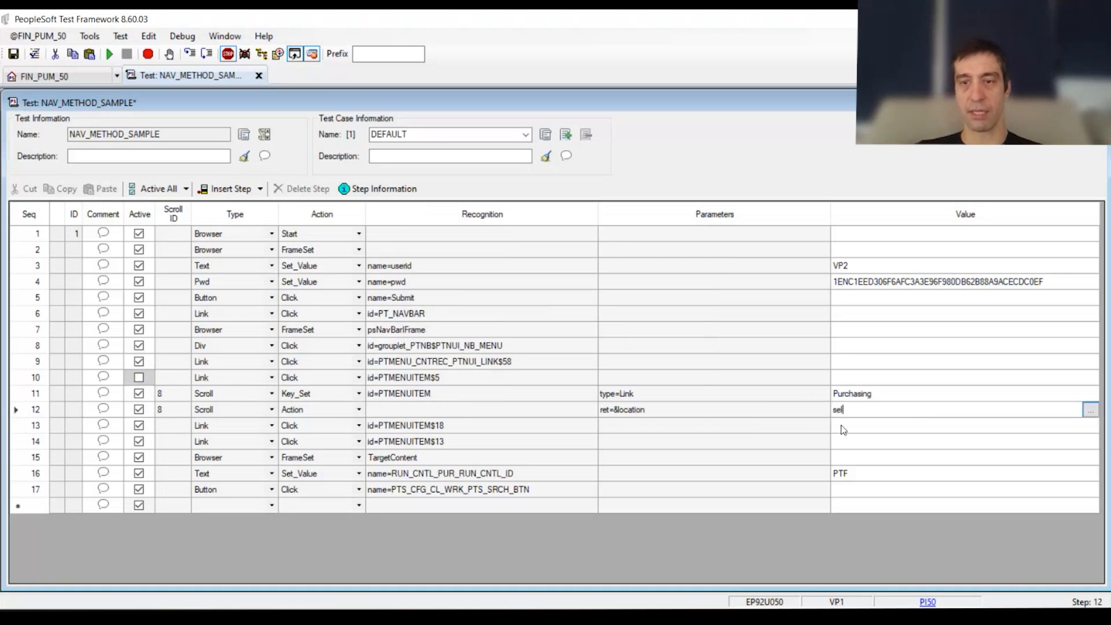
left_click(843, 430)
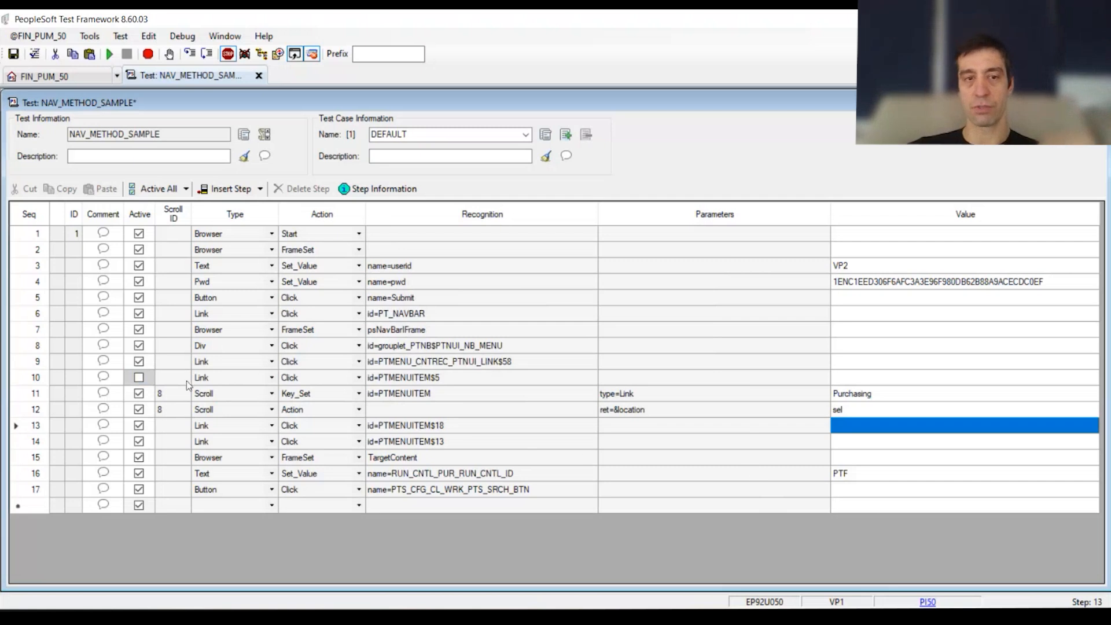
Step: Insert a step after step 12 and define it as a Link Click step
left_click(30, 411)
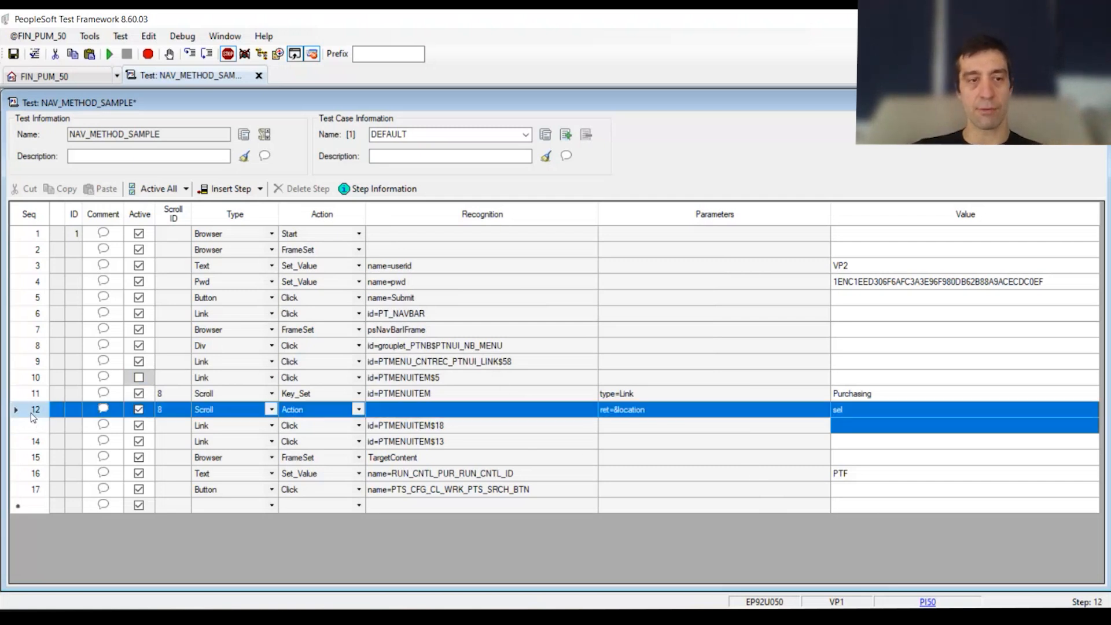
left_click(225, 188)
left_click(232, 426)
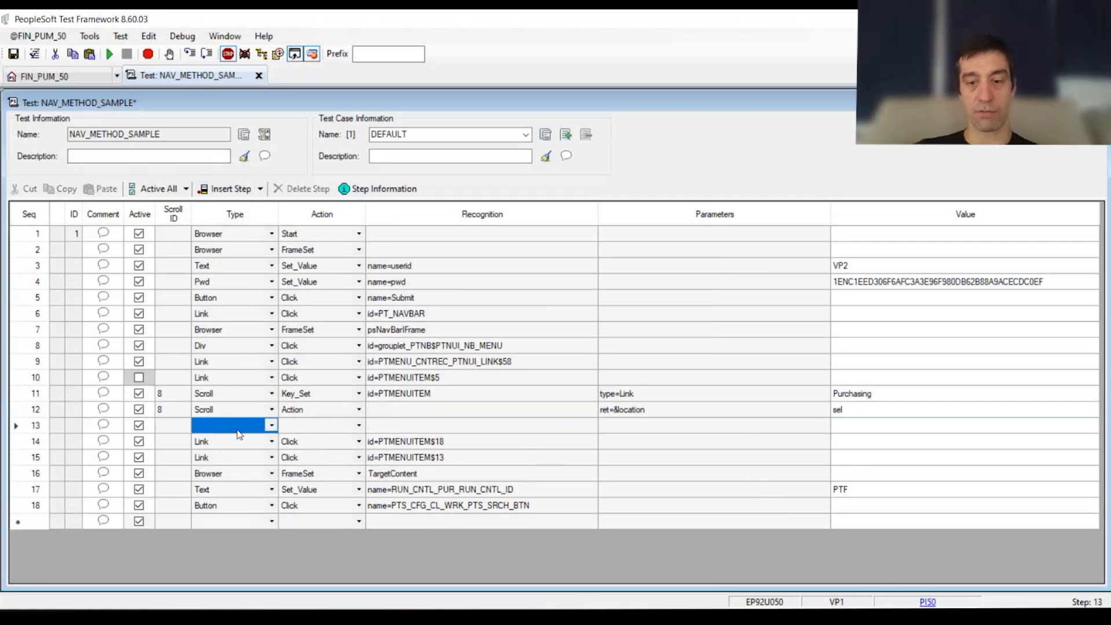
type("Link")
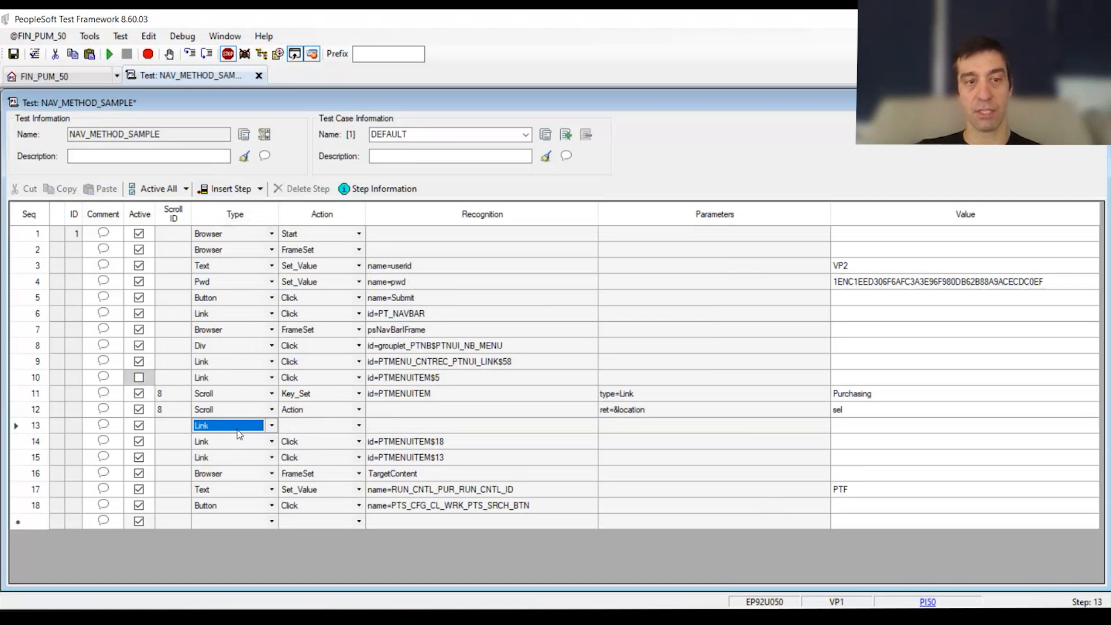
left_click(321, 430)
type("Click")
left_click(385, 431)
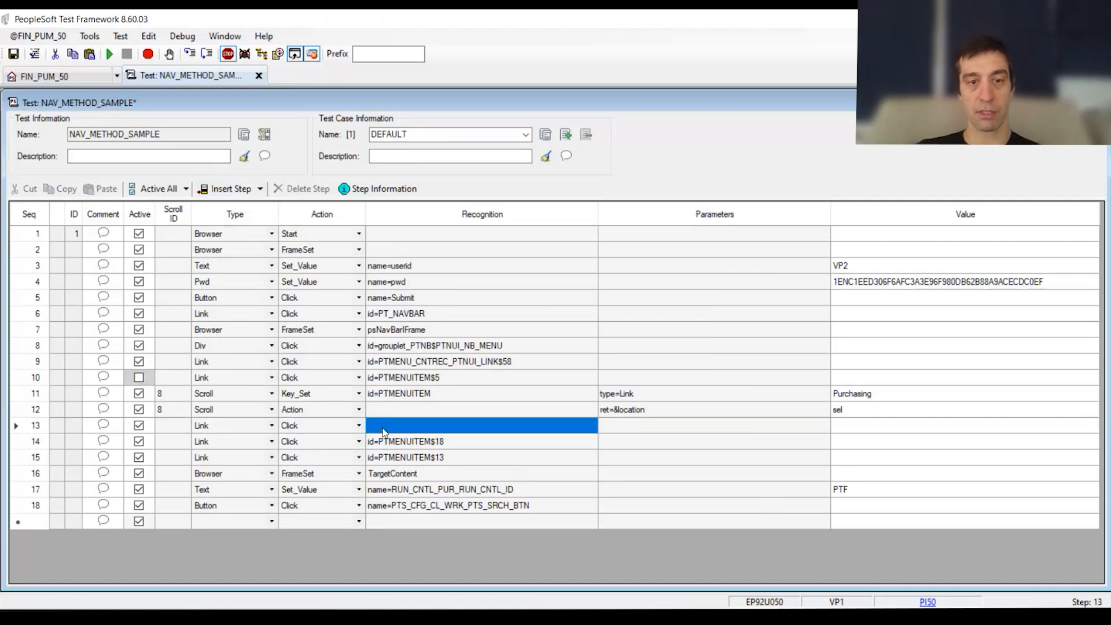
Step: Set step 13's recognition to id=PTMENUITEM&location, combining the ID from step 11 with the return variable
key("ctrl+v")
left_click(394, 380)
left_click(427, 397)
left_click(431, 394)
key("ctrl+c")
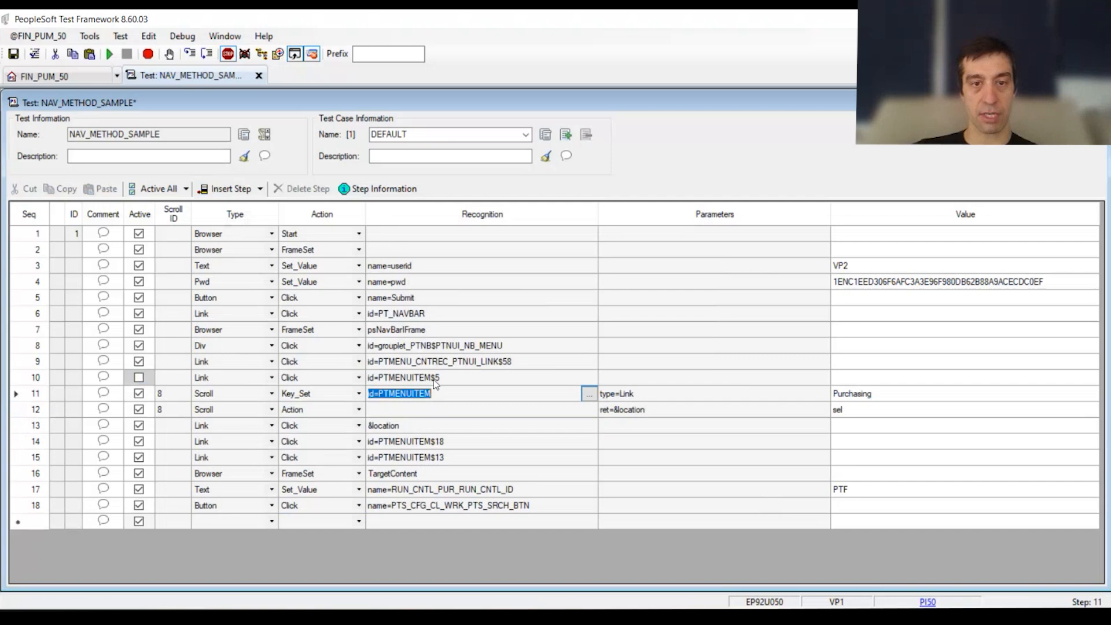
left_click(368, 429)
left_click(368, 428)
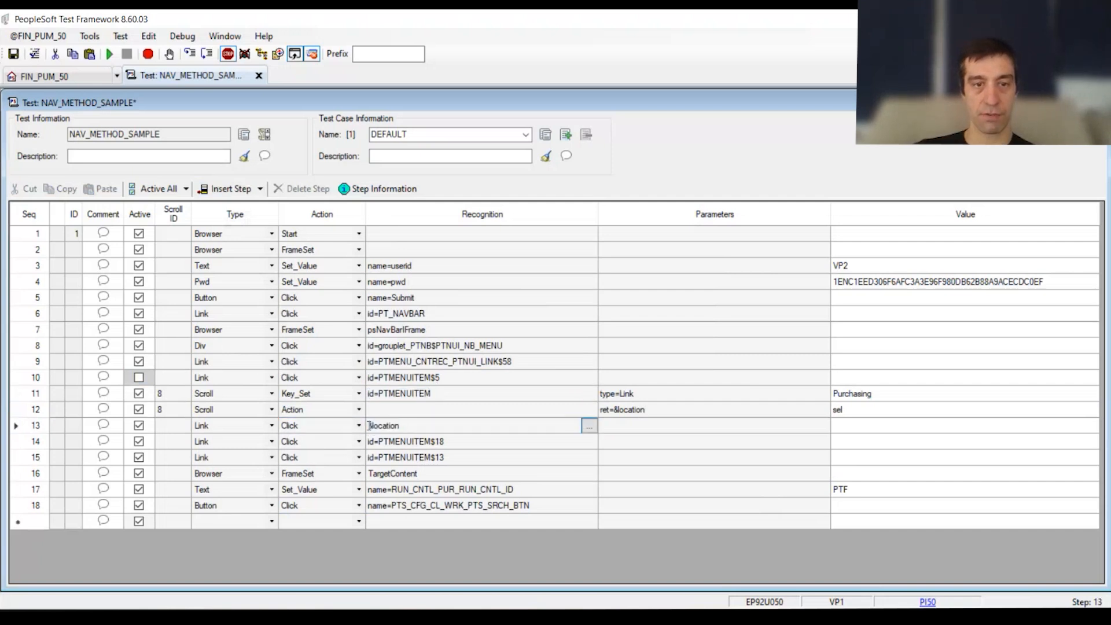
key("ctrl+v")
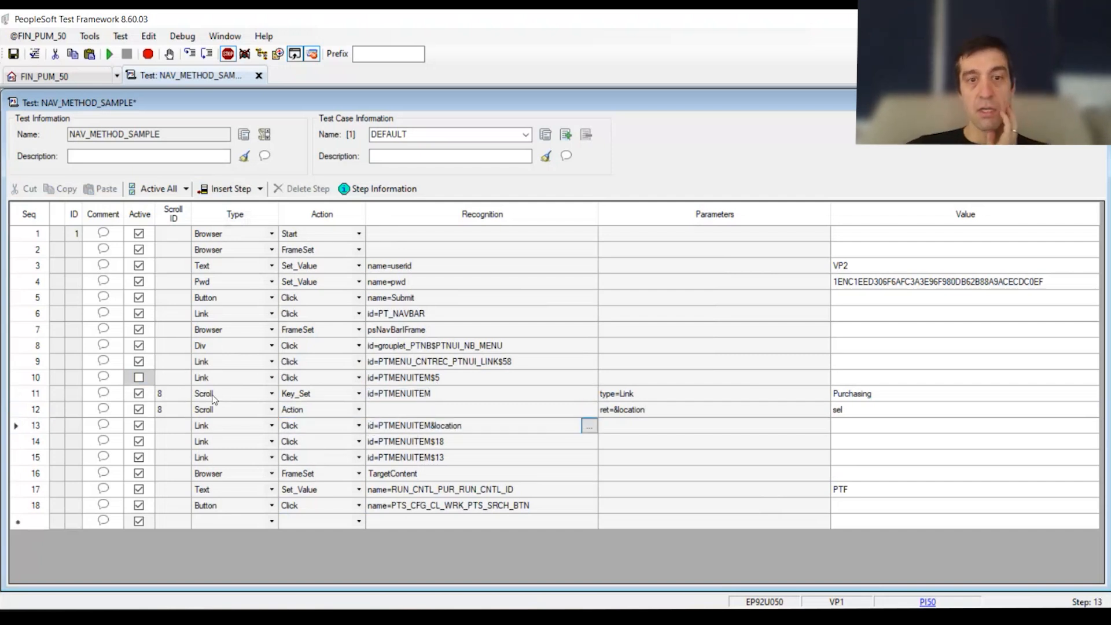
Step: Review the new dynamic navigation steps 11 to 13 against the sign-in values and the remaining hardcoded PTMENUITEM links
left_click_drag(43, 388, 81, 433)
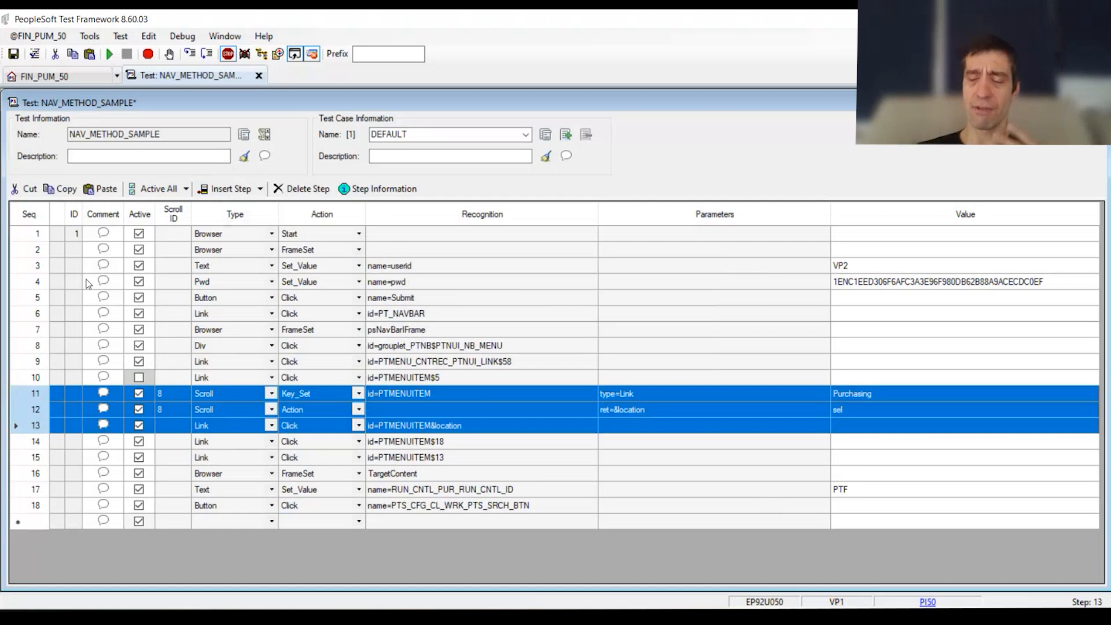
left_click_drag(900, 271, 865, 284)
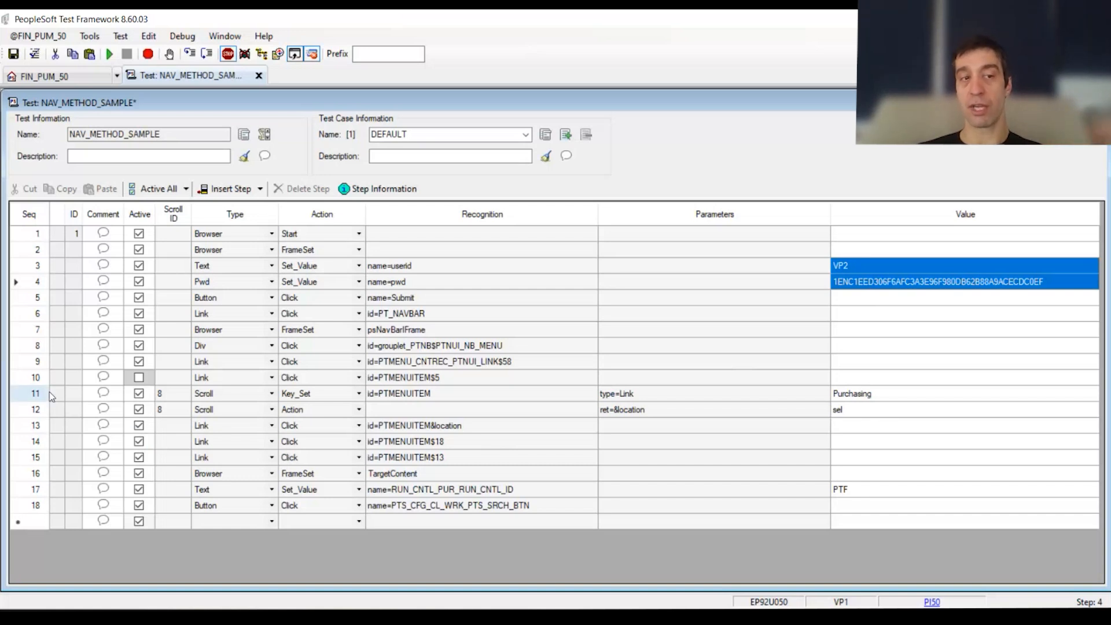
left_click_drag(35, 397, 36, 414)
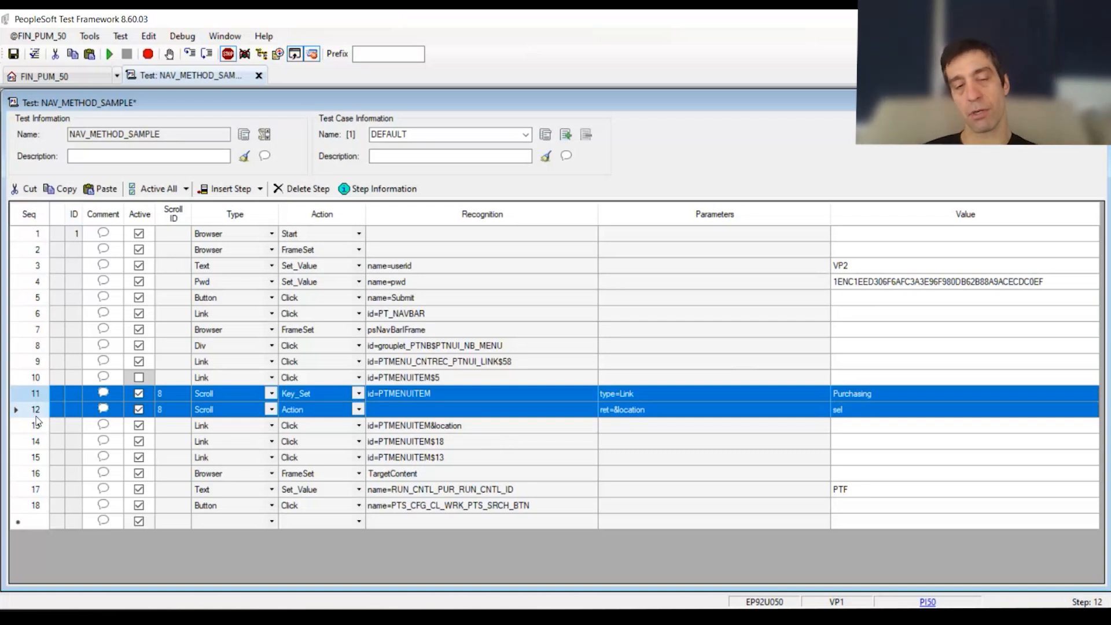
left_click(437, 443)
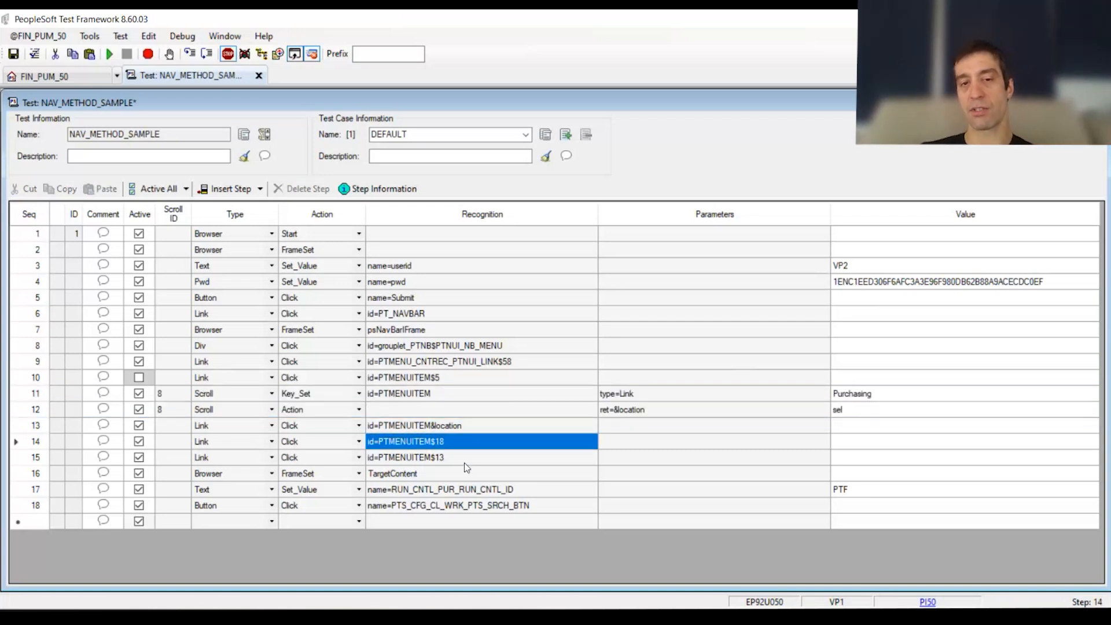
left_click(464, 457)
left_click(461, 379)
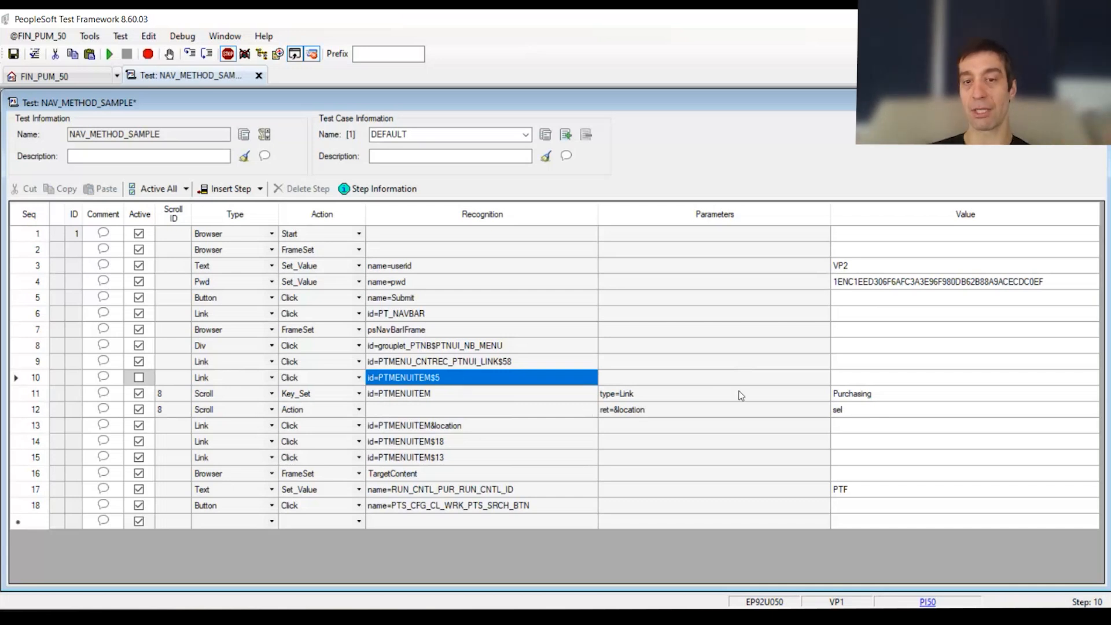
left_click_drag(868, 399, 12, 412)
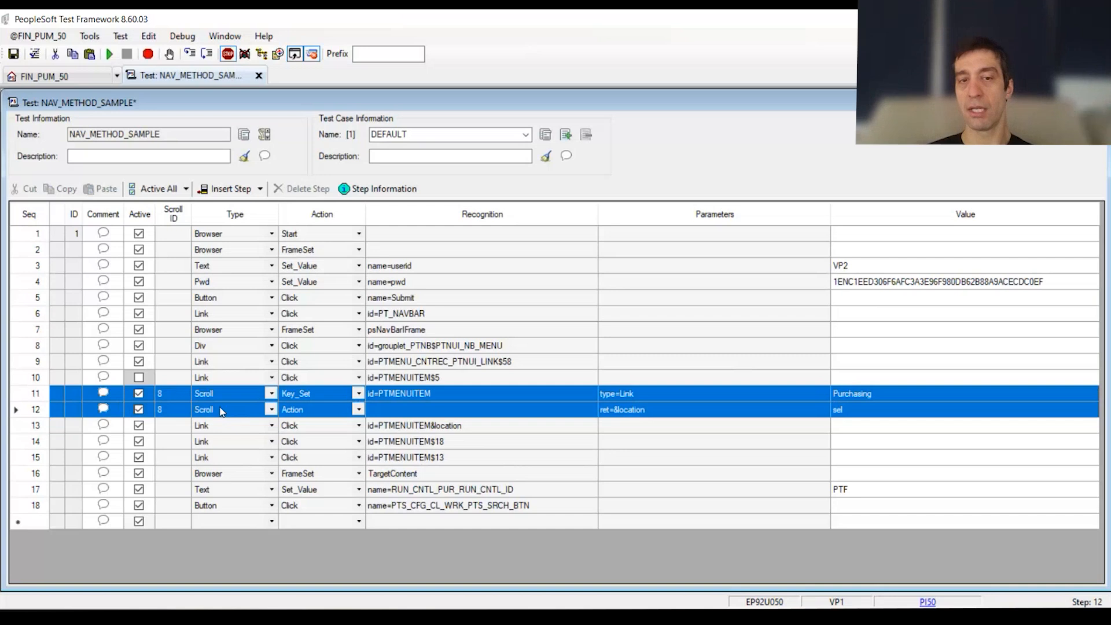
left_click(873, 267)
left_click(874, 283, "shift")
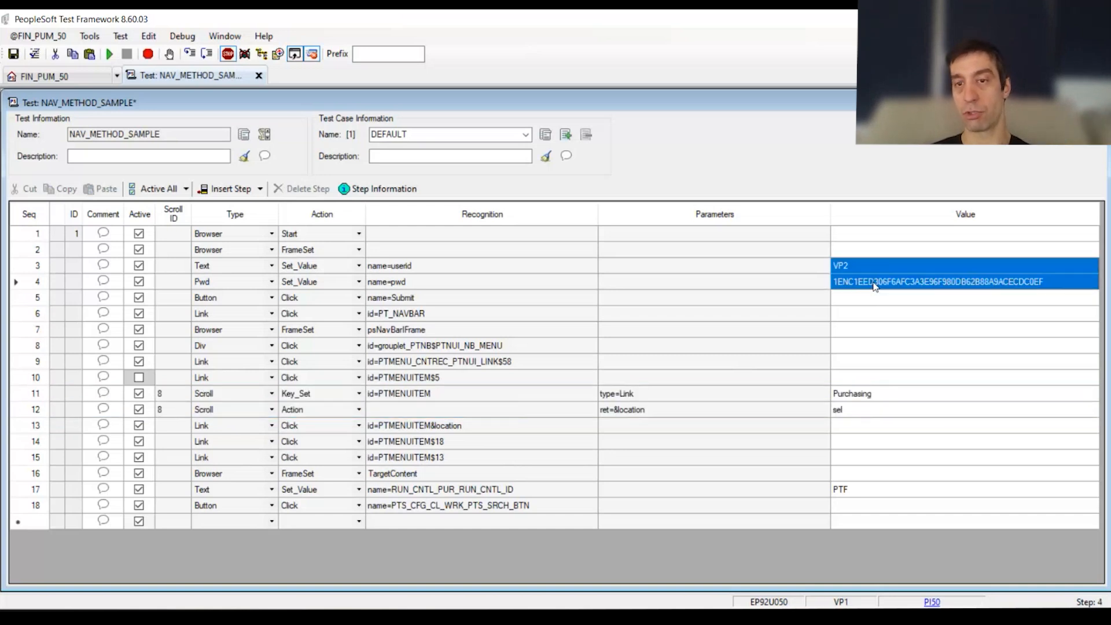
Step: Delete navigation steps 6 to 15, from the PT_NAVBAR link through the last PTMENUITEM link
left_click(894, 318)
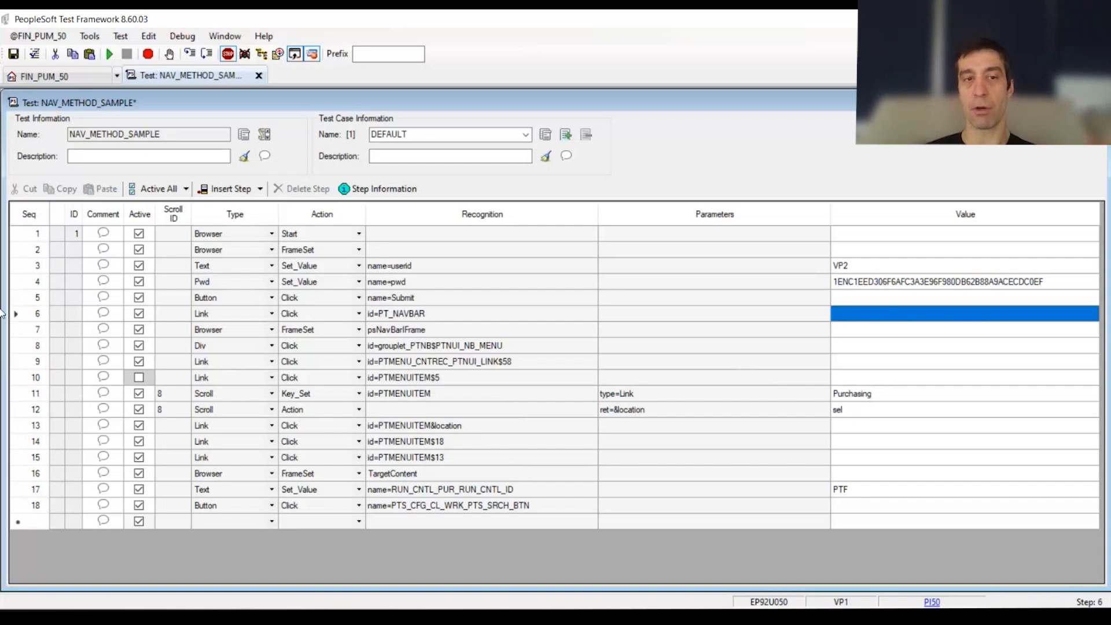
left_click(39, 314)
left_click_drag(34, 318, 116, 457)
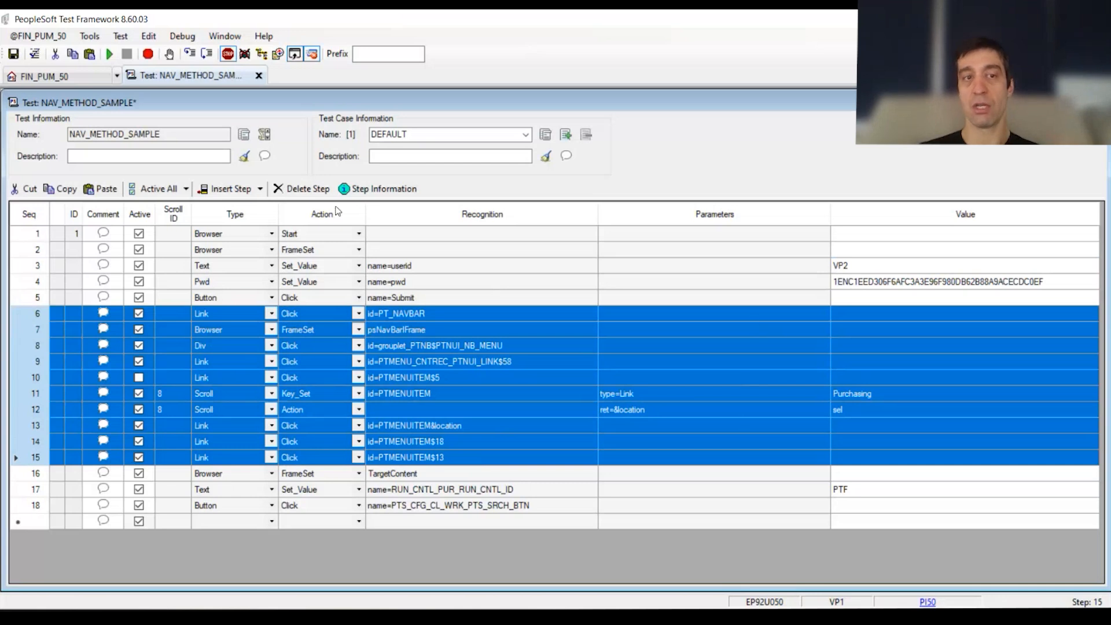
left_click(294, 190)
left_click(587, 371)
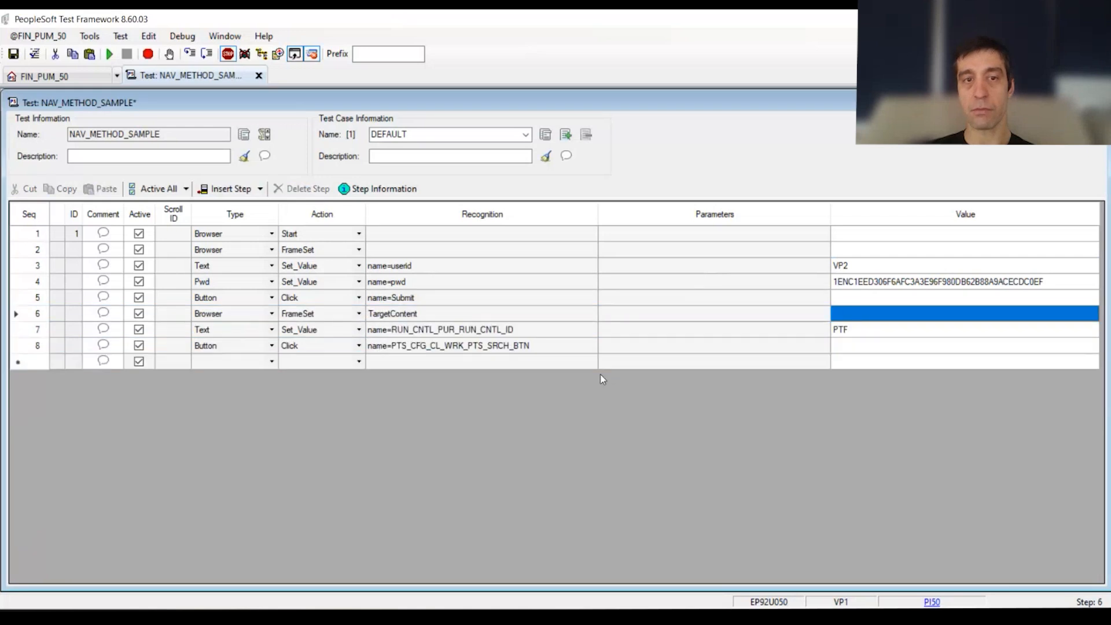
Step: Save the shortened test with its sign-in and run control search steps and run it
left_click_drag(33, 233, 41, 301)
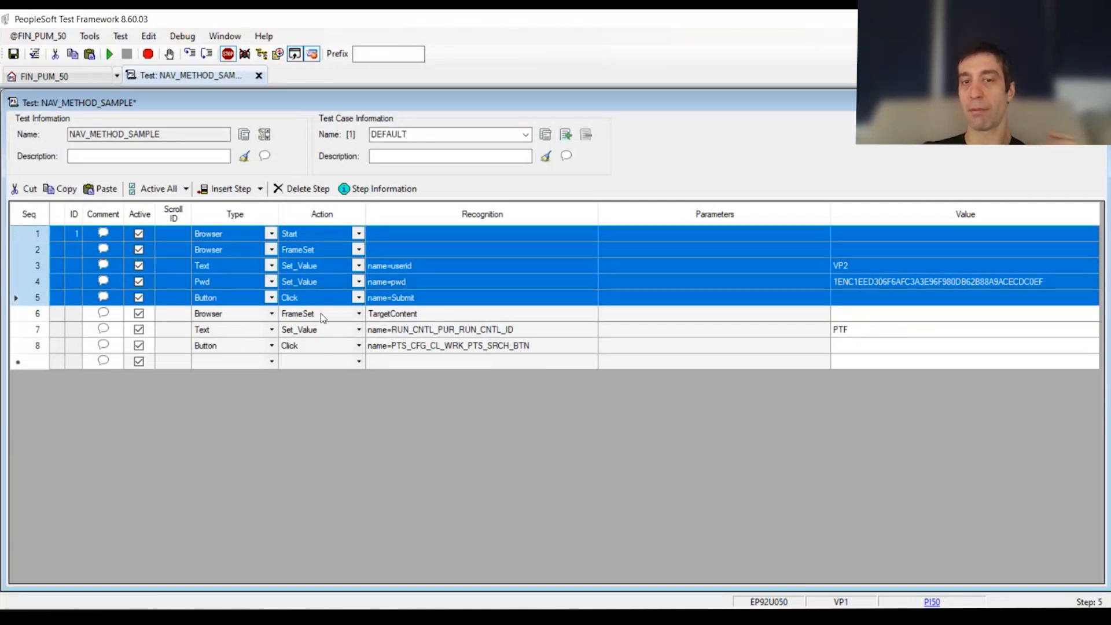
left_click(408, 318)
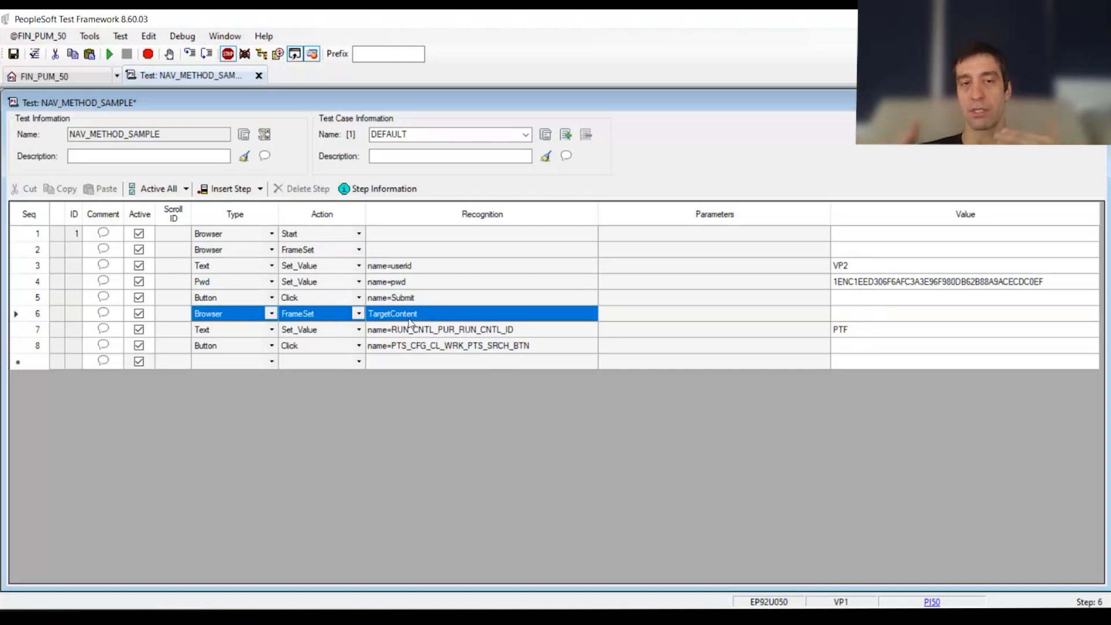
left_click(511, 334)
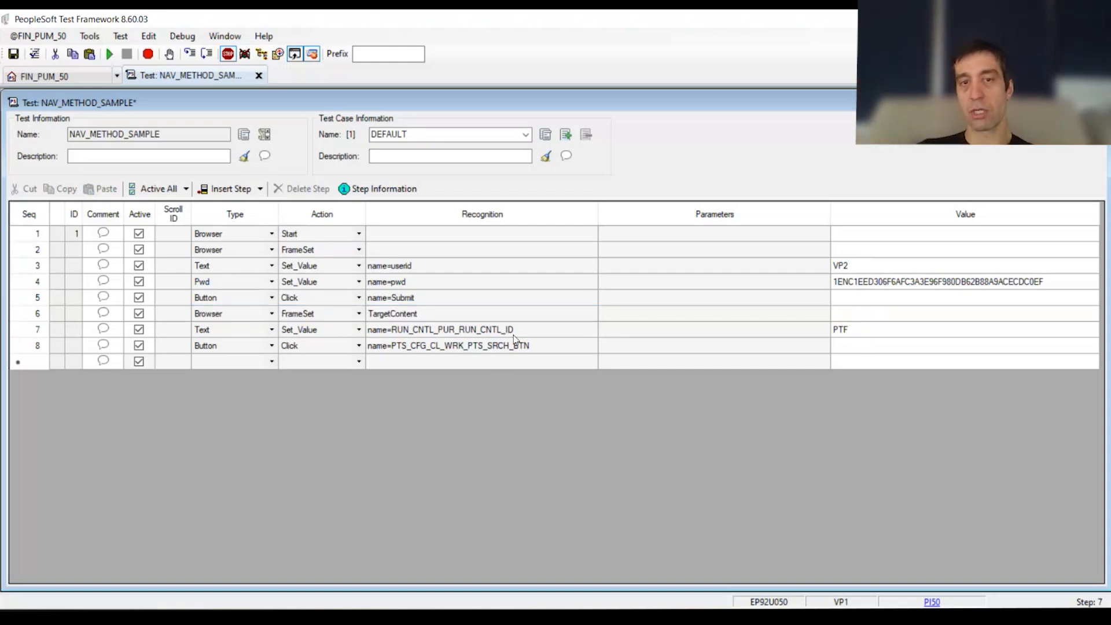
left_click(854, 331)
left_click_drag(497, 348, 161, 353)
left_click_drag(530, 318, 74, 342)
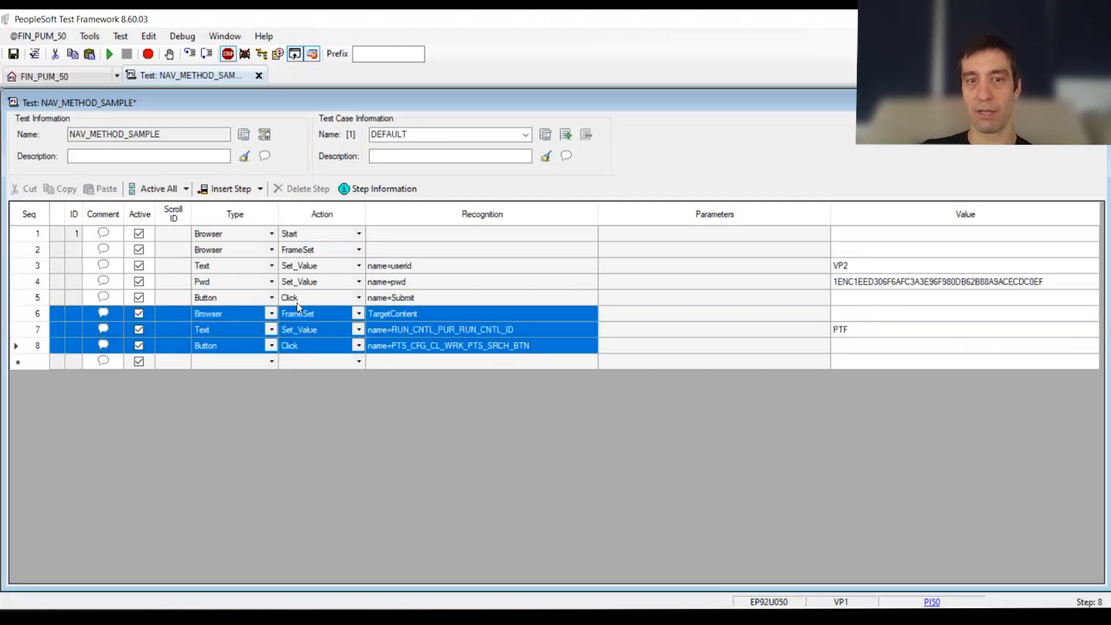
left_click(110, 54)
left_click(632, 376)
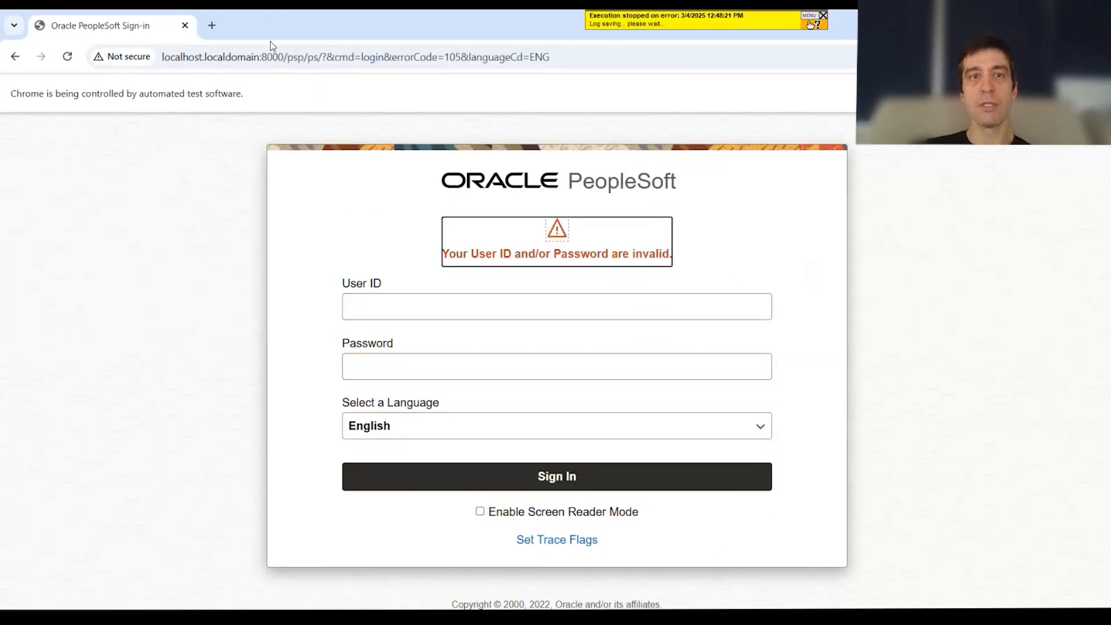
Step: Return to the test editor and set the userid value in step 3 to VP1
left_click(323, 67)
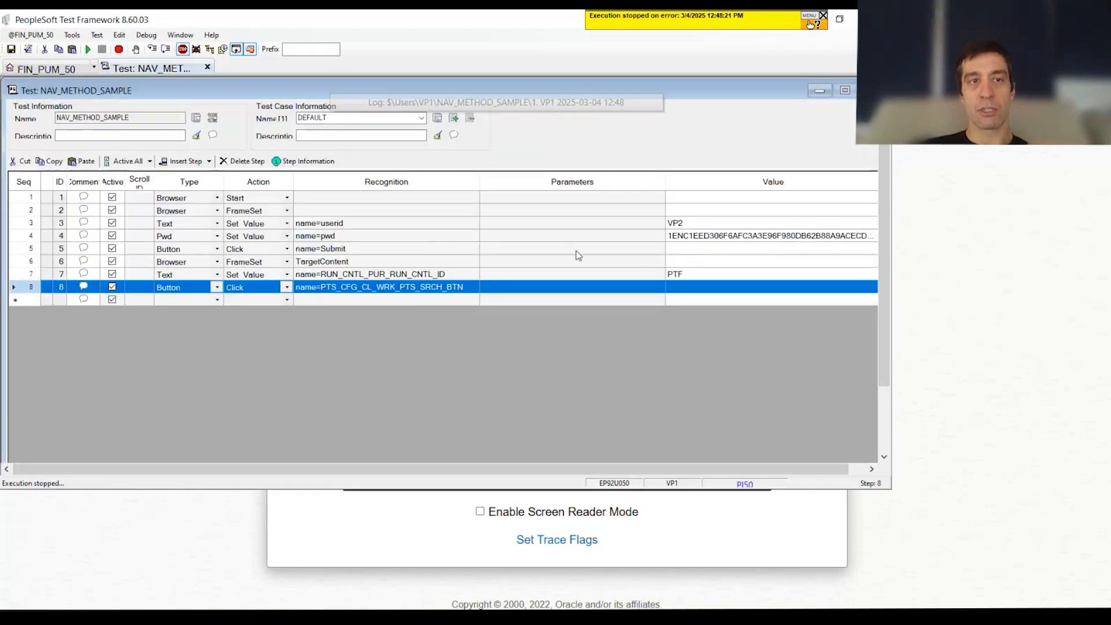
left_click(720, 225)
left_click(720, 224)
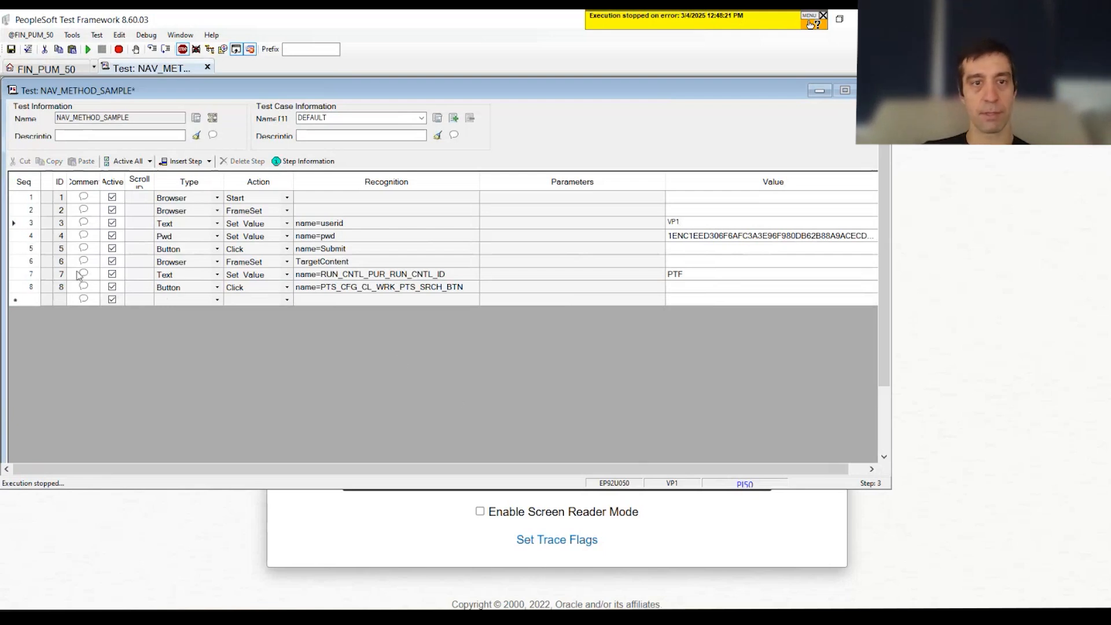
Step: Insert a step after the Submit button step and define it as a Page Prompt step
left_click(24, 249)
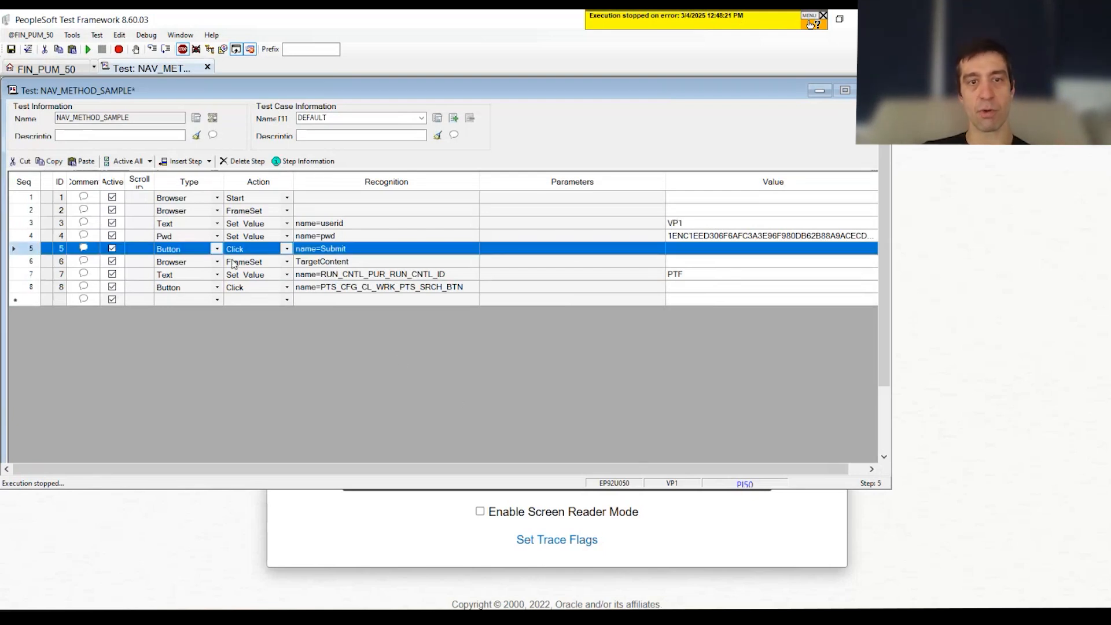
left_click(184, 160)
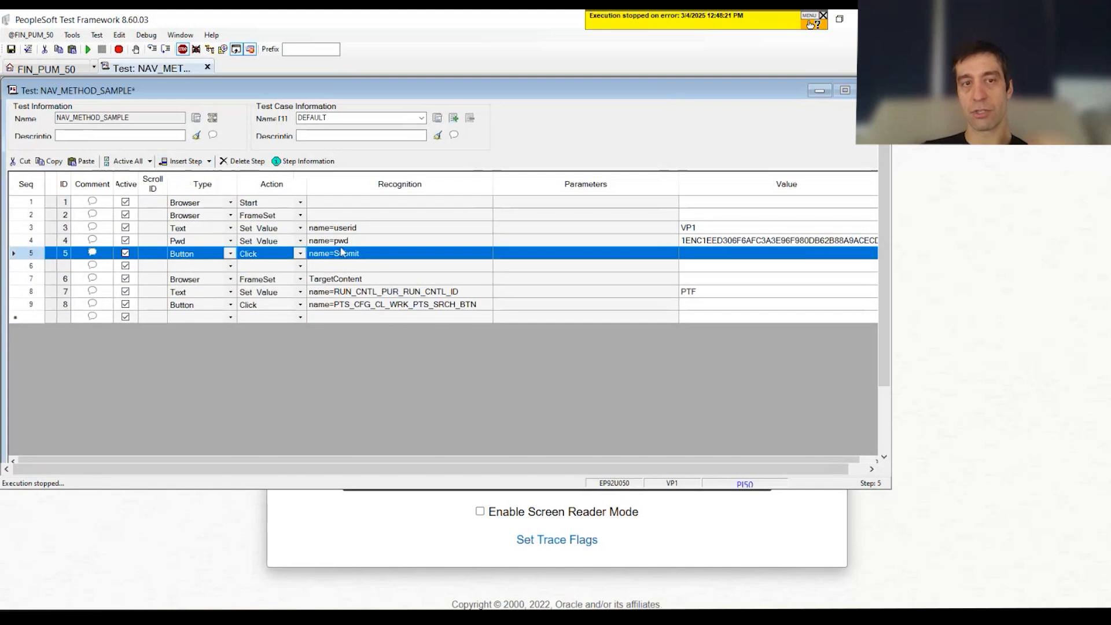
left_click(229, 268)
key("p")
left_click(278, 267)
key("p")
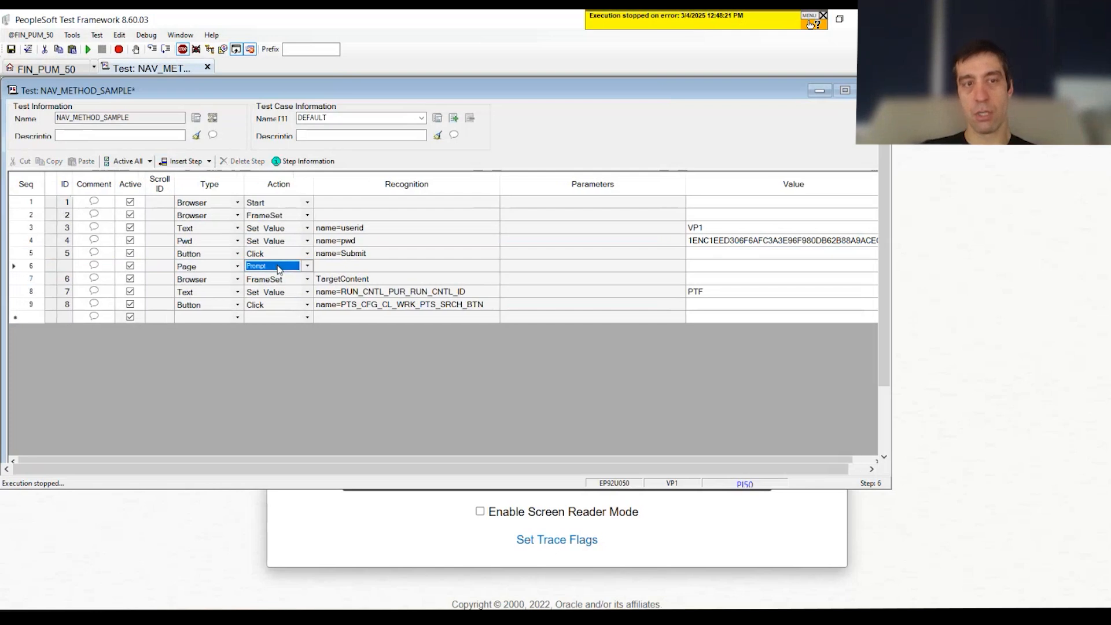
Step: Set step 6's recognition to the menu name MANAGE_PURCHASE_ORDERS, copied from the step information of the run control ID step
left_click_drag(207, 270, 330, 265)
double_click(495, 269)
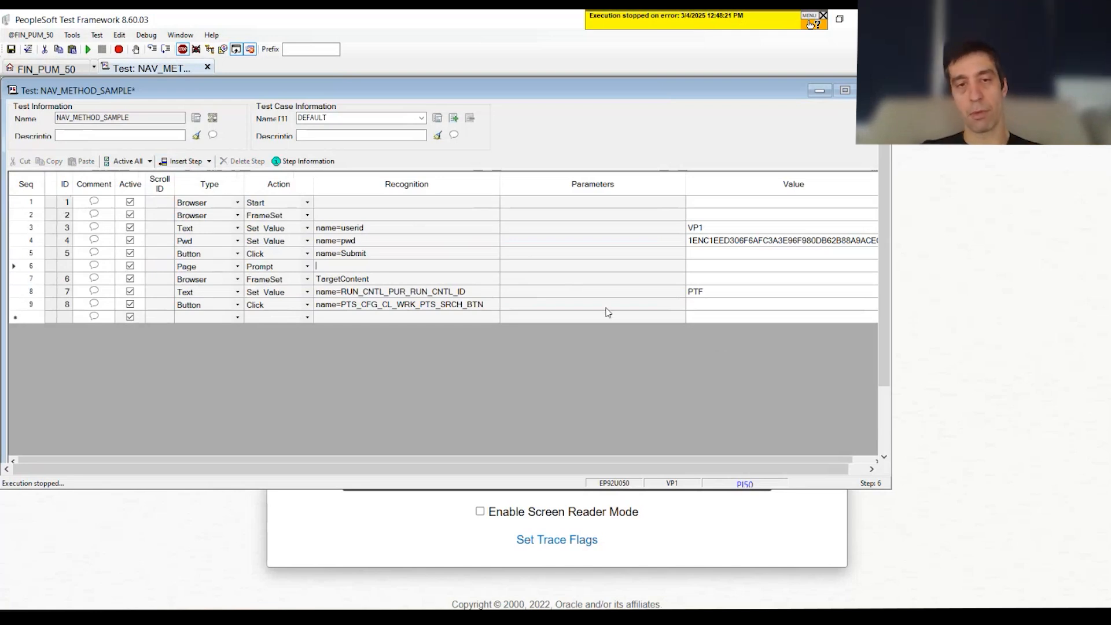
left_click(382, 292)
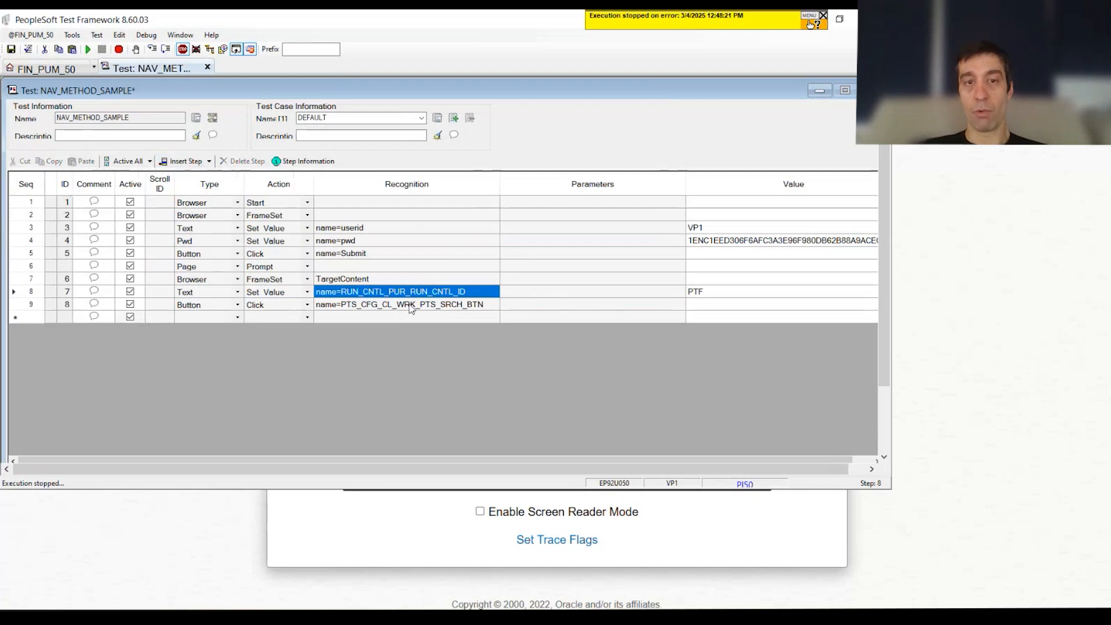
left_click(23, 291)
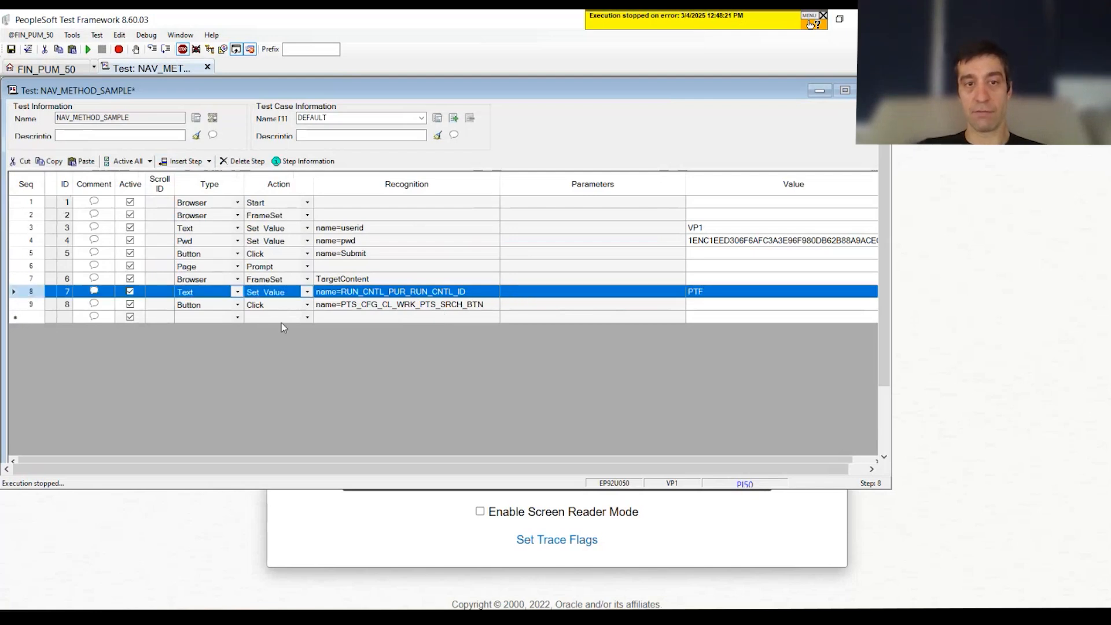
left_click(296, 162)
left_click_drag(423, 233, 236, 217)
key("ctrl+c")
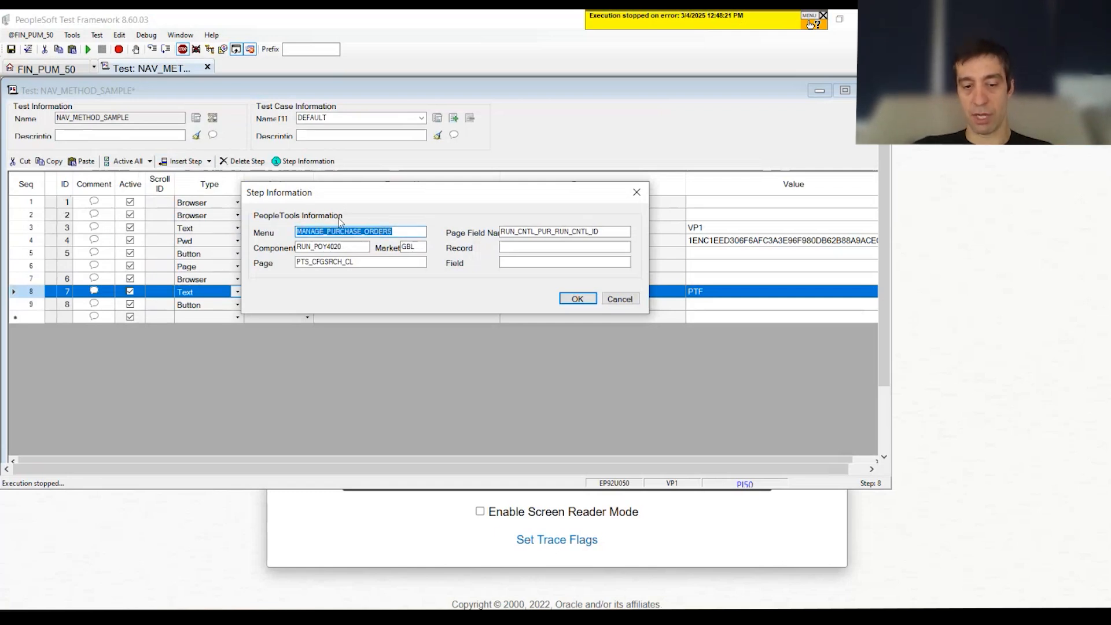
left_click(620, 299)
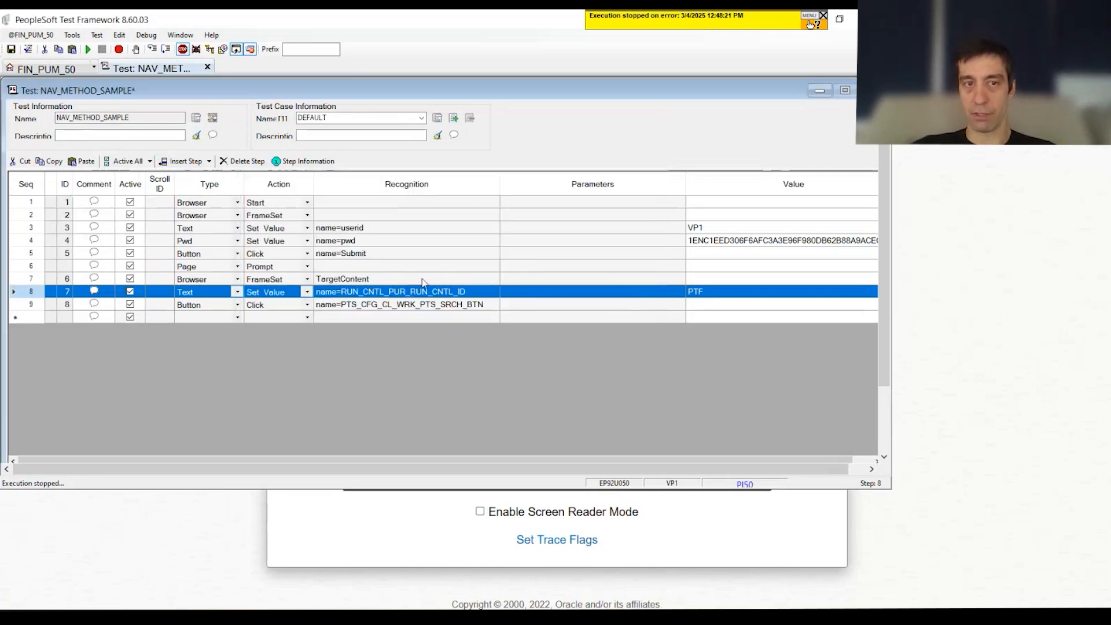
left_click(382, 267)
key("ctrl+v")
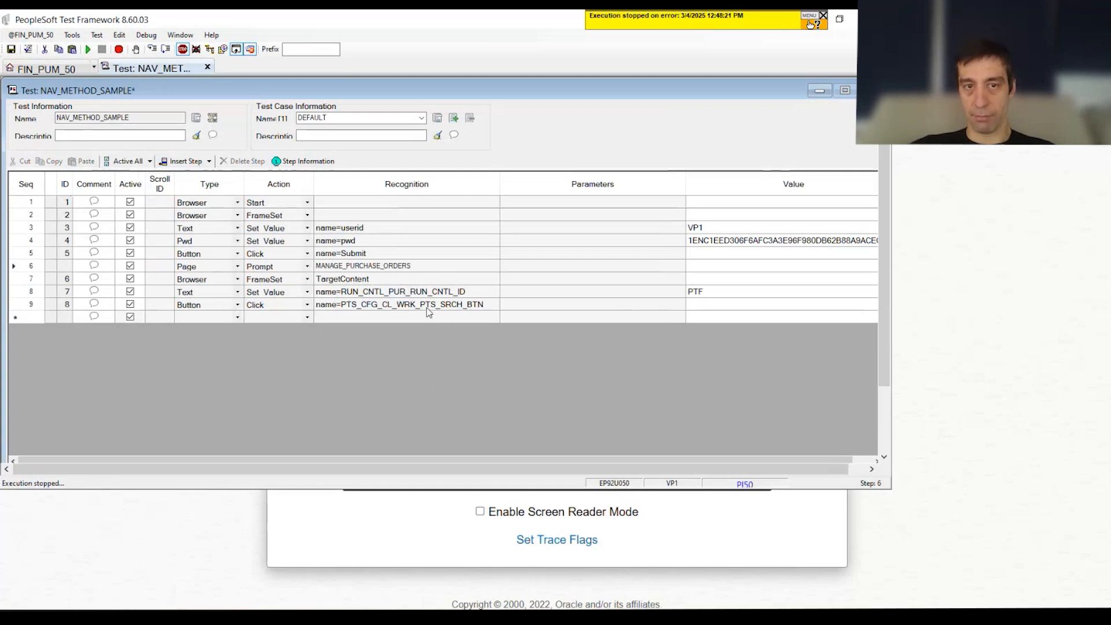
Step: Append the component from the run control ID step's information and the market, making step 6's recognition MANAGE_PURCHASE_ORDERS.RUN_POY4020.GBL
left_click(431, 292)
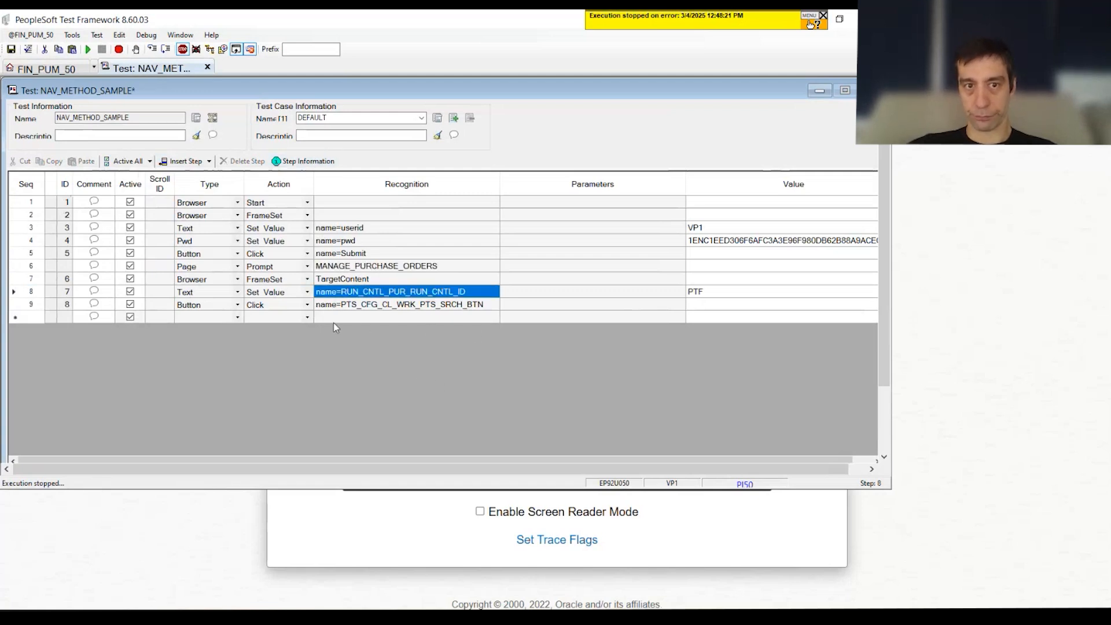
left_click(317, 164)
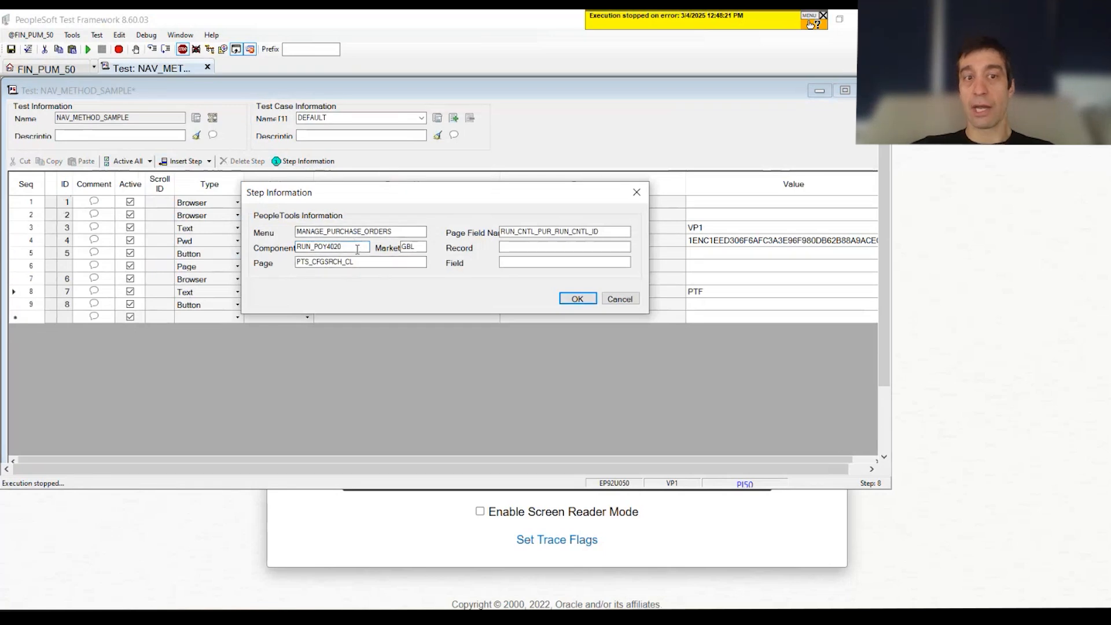
left_click_drag(358, 248, 249, 254)
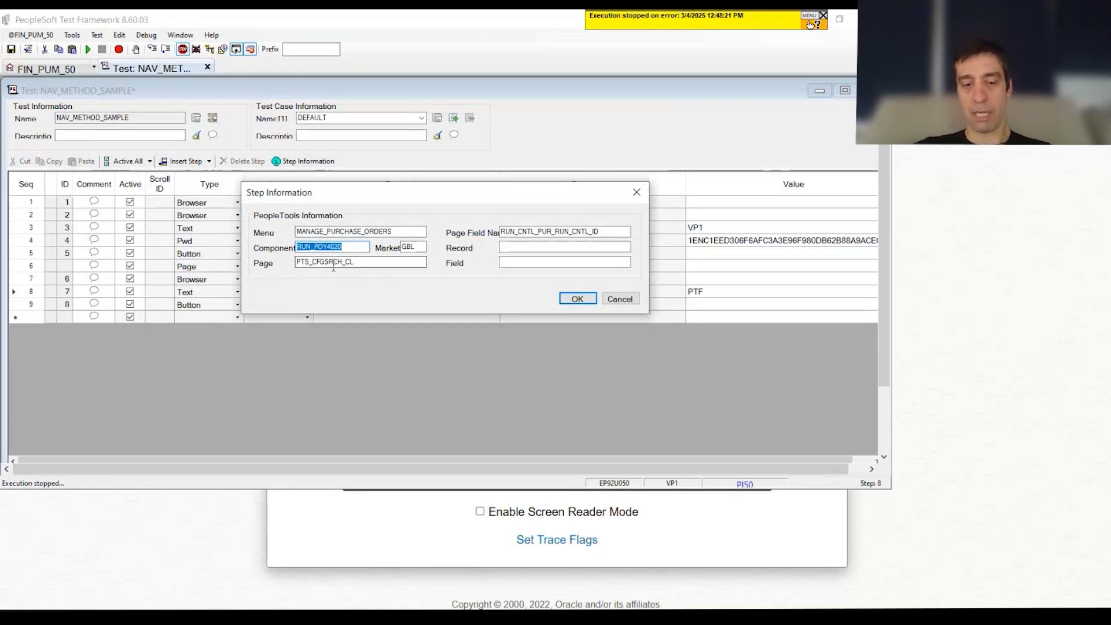
left_click(636, 300)
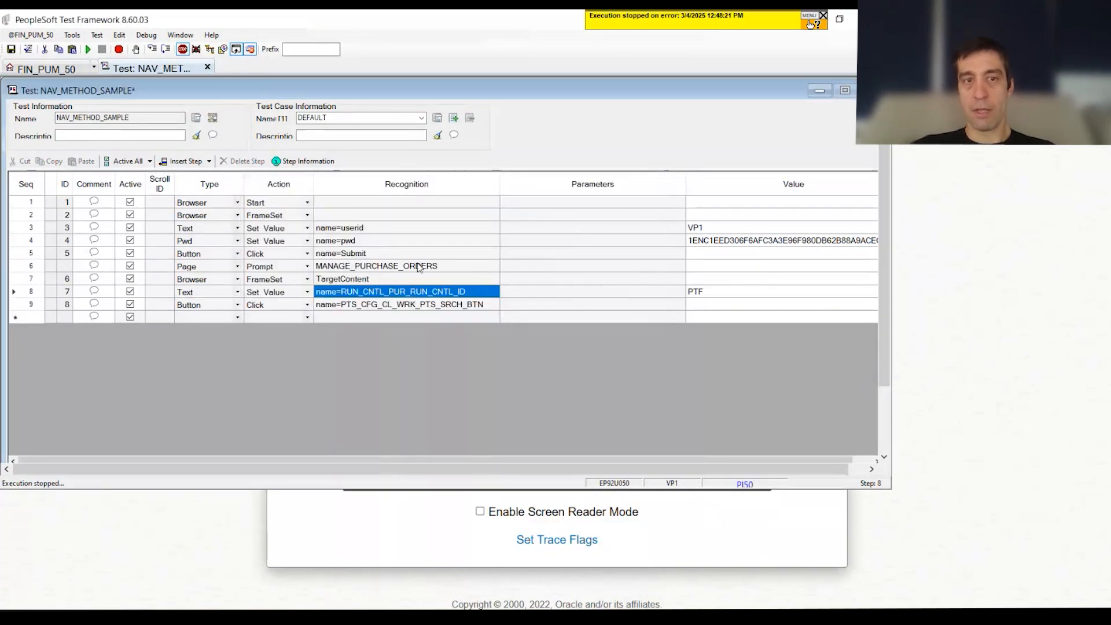
left_click(444, 266)
left_click(444, 266)
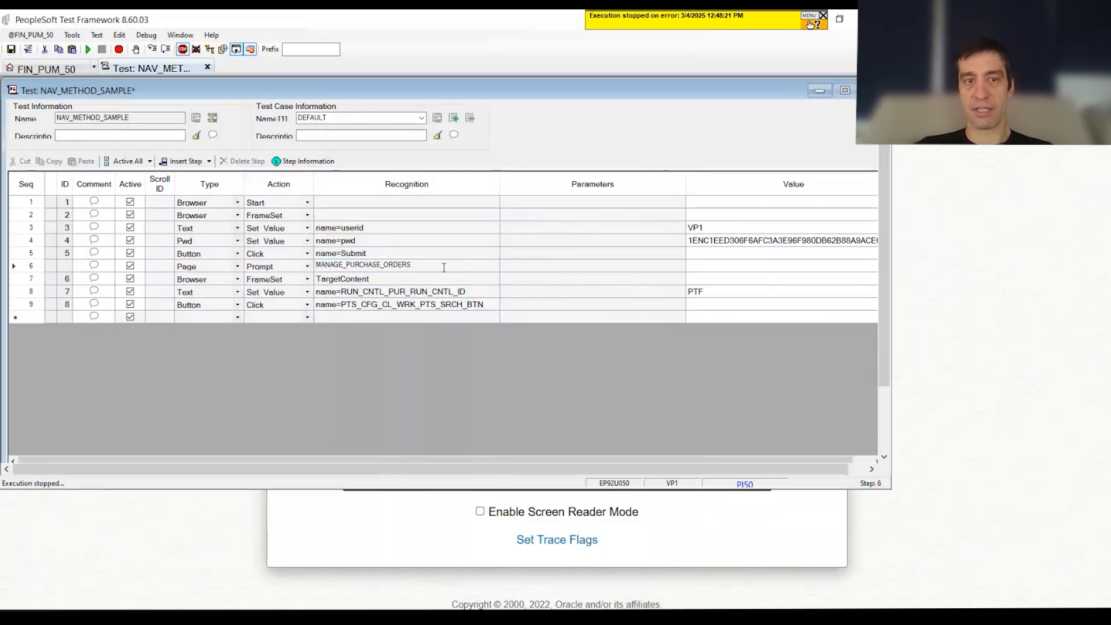
type(".RUN_POY4020")
type(".")
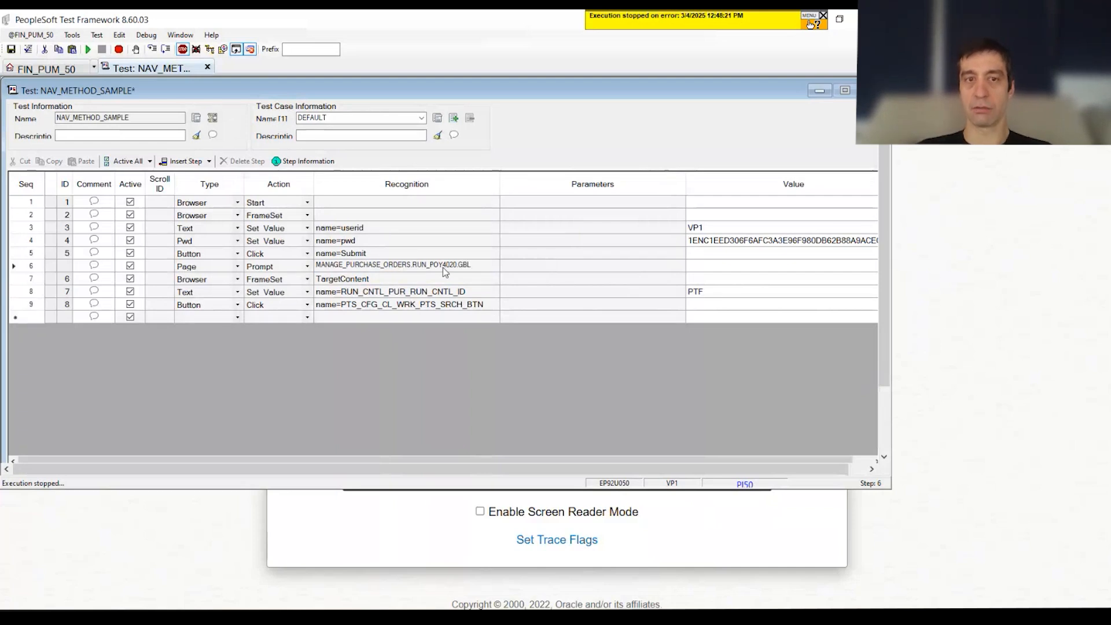
left_click(525, 283)
Step: Review the test's step sequence, widening the Recognition column to fit step 6's full entry and narrowing the Parameters column
left_click_drag(366, 227, 365, 261)
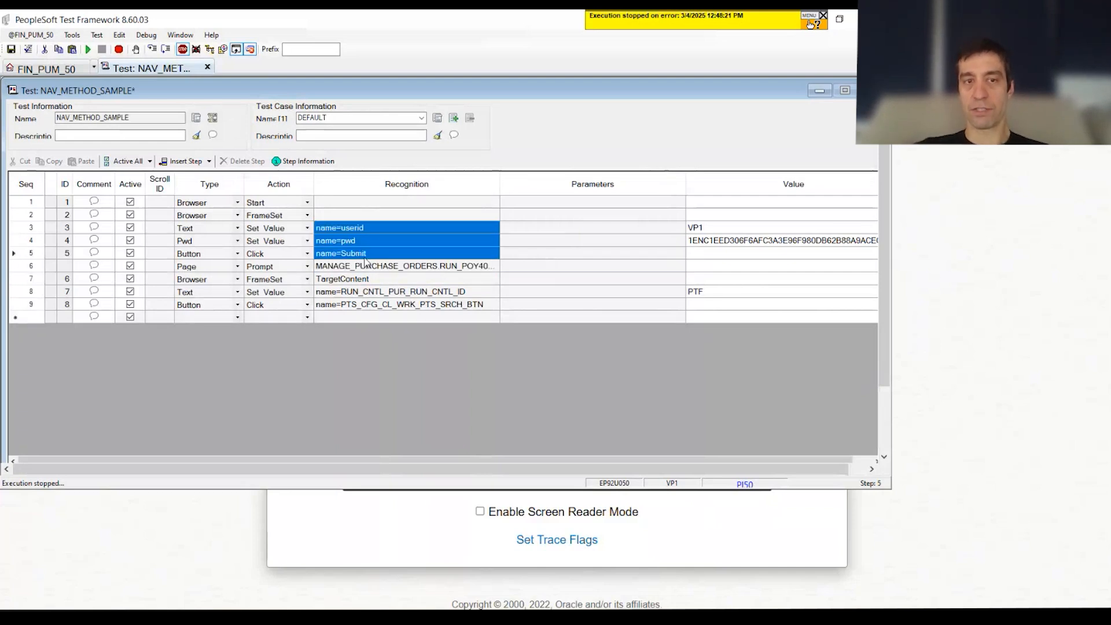
left_click(201, 266)
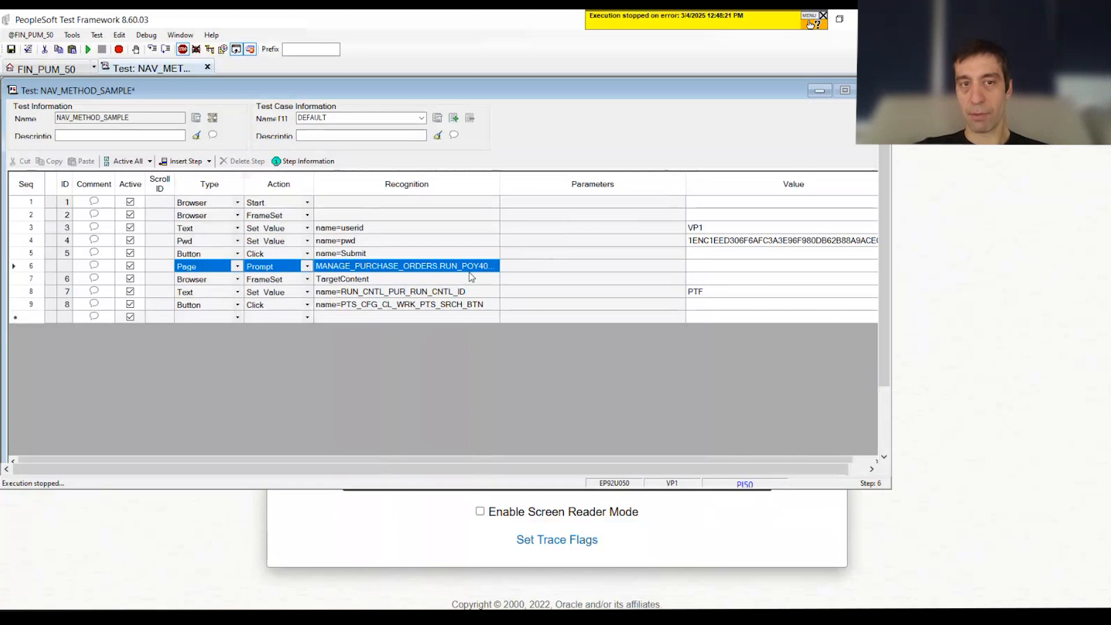
left_click(463, 281)
left_click_drag(467, 293, 472, 317)
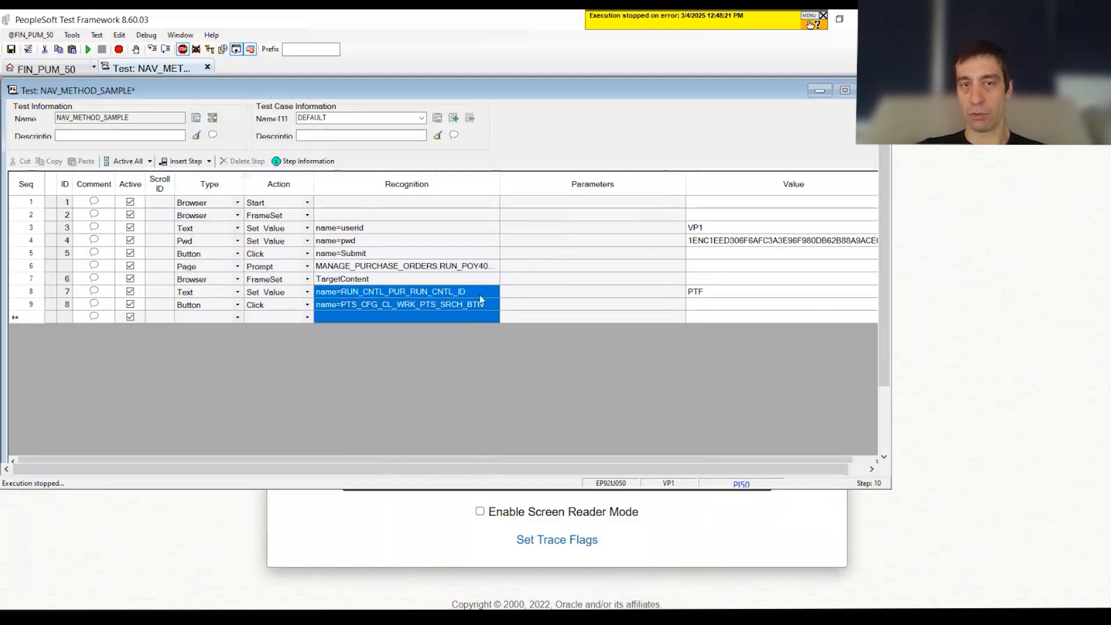
left_click_drag(530, 184, 531, 184)
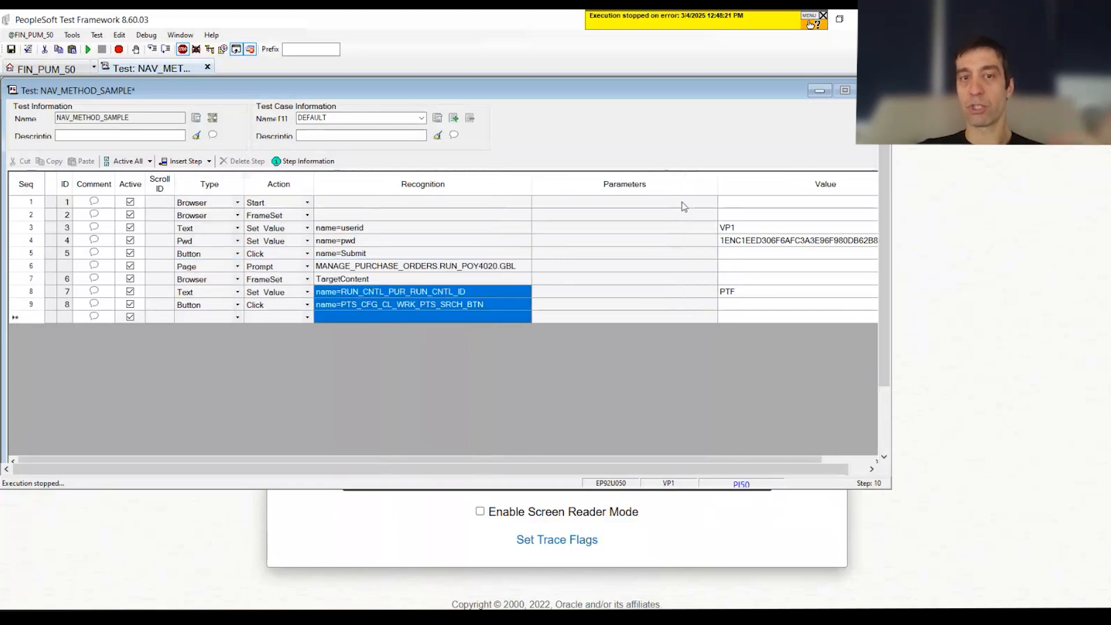
left_click_drag(716, 183, 637, 194)
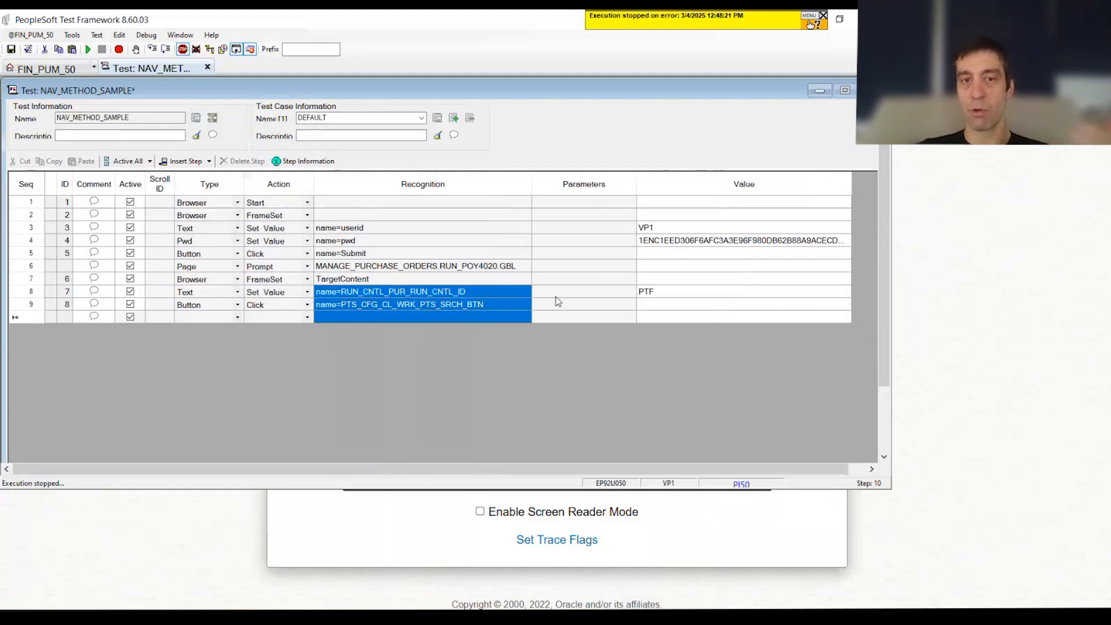
Step: Set the value of step 6, the Page Prompt step, to the update action
left_click(670, 267)
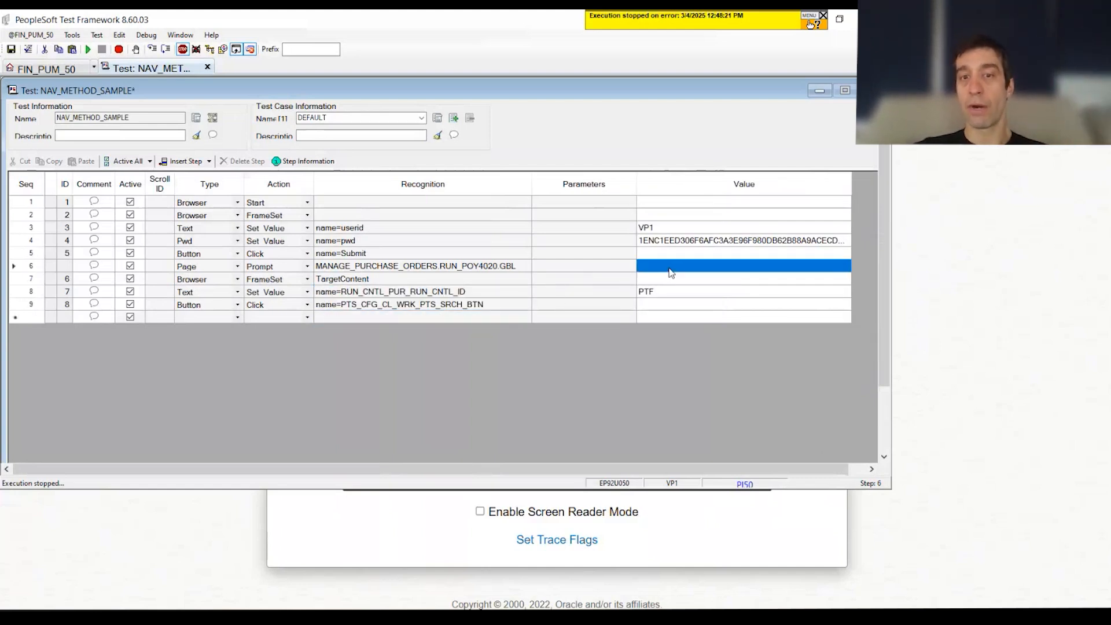
left_click(673, 266)
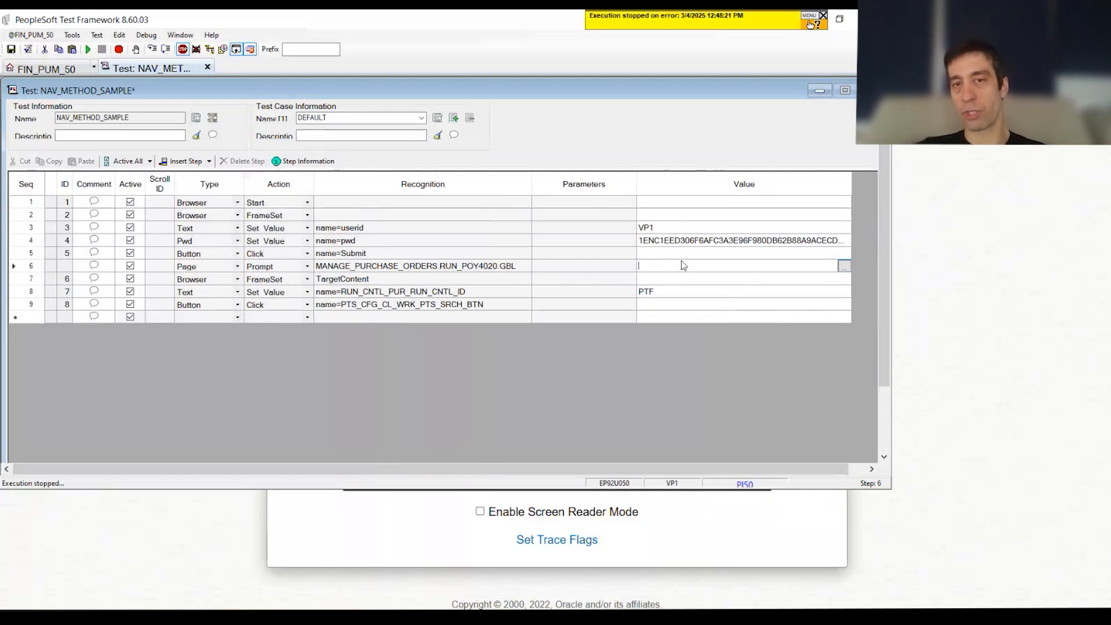
left_click(844, 266)
left_click(471, 226)
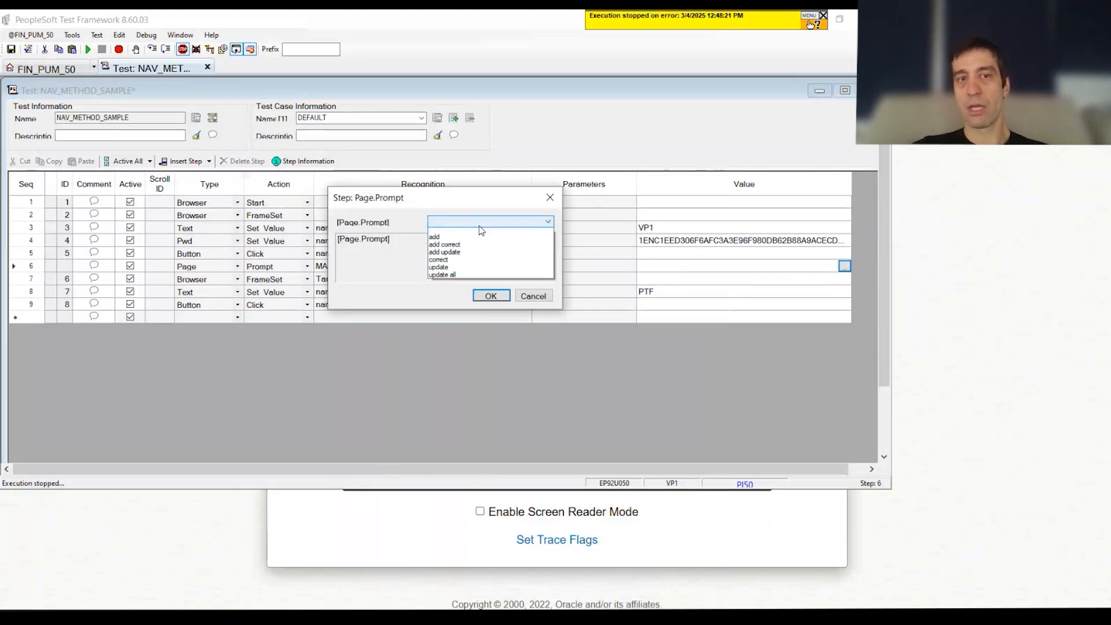
left_click(457, 271)
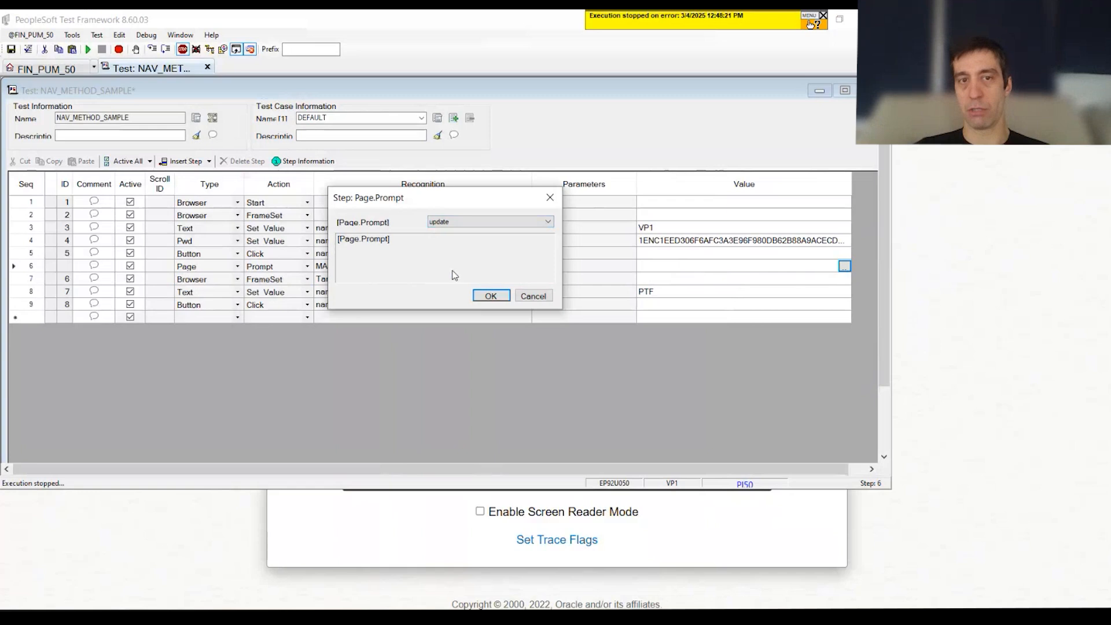
left_click(468, 222)
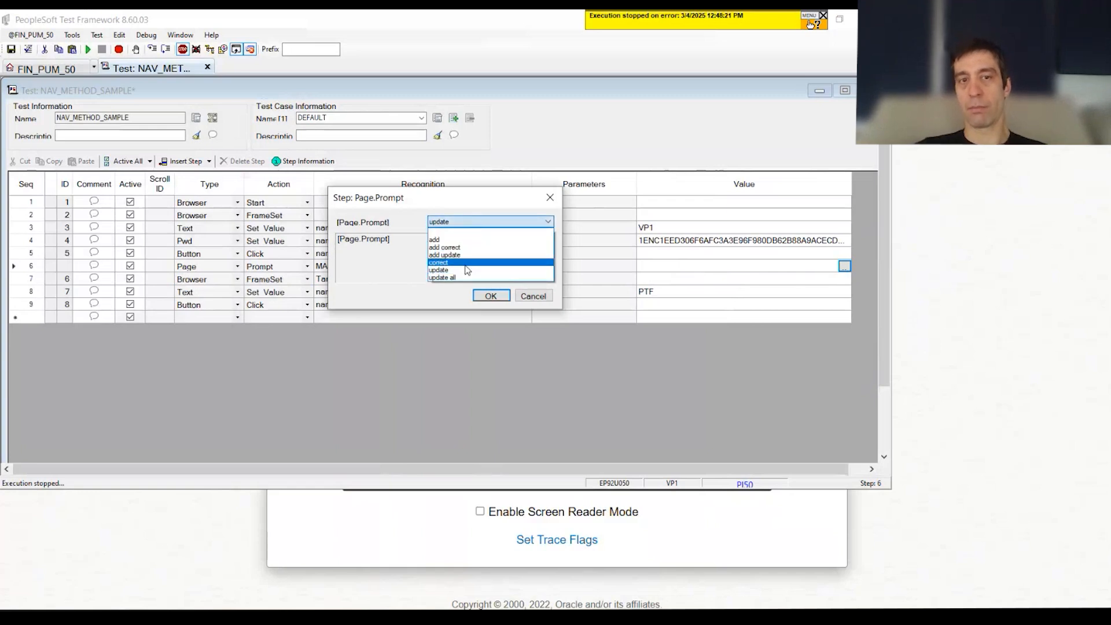
left_click(464, 238)
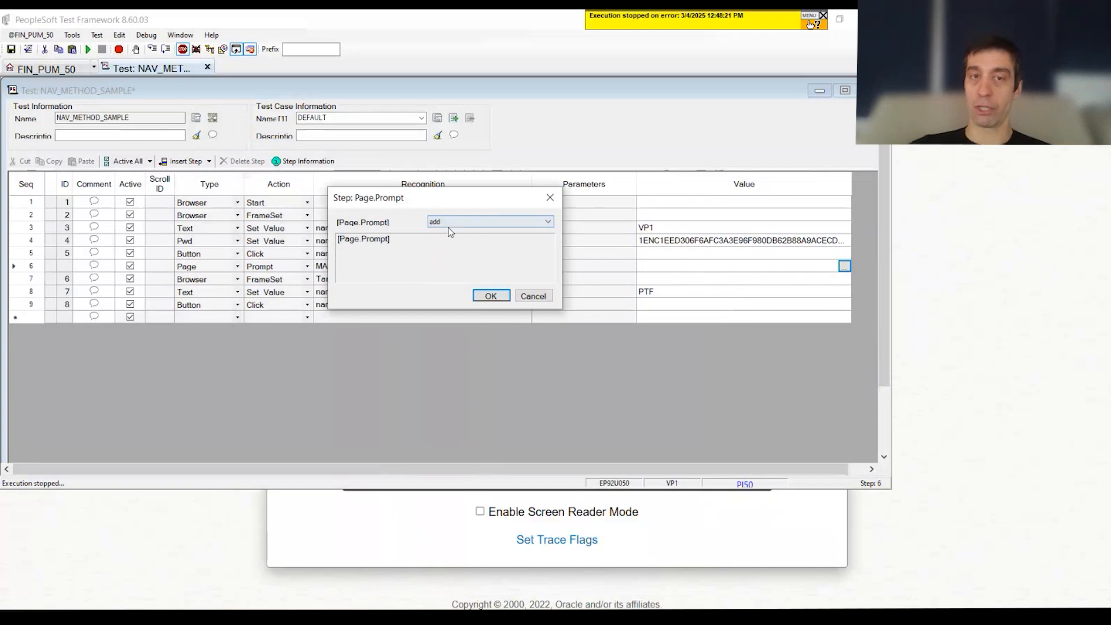
left_click(450, 226)
left_click(439, 270)
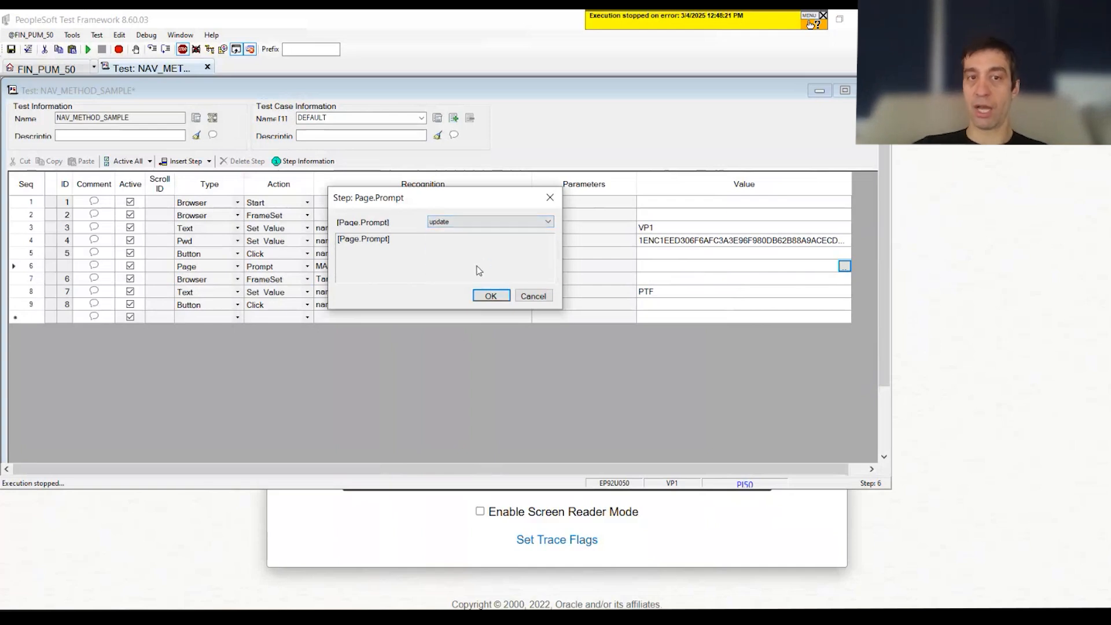
left_click(490, 296)
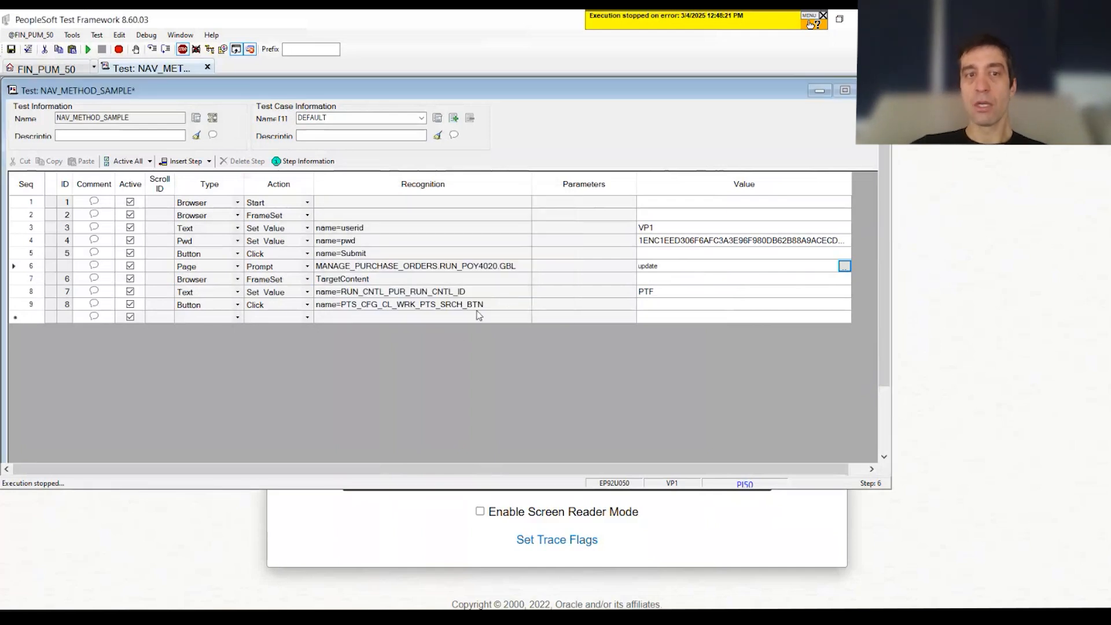
Step: Save and run the test, and examine the log's entries for Page Prompt, the TargetContent frame, the run control ID and the search button
left_click(752, 240)
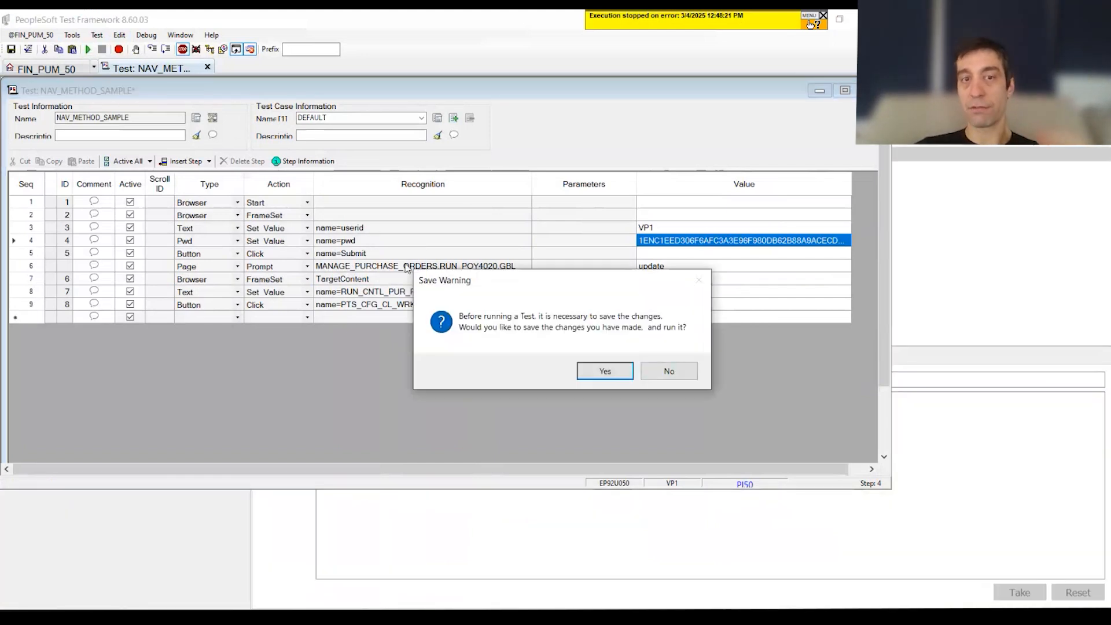
left_click(590, 373)
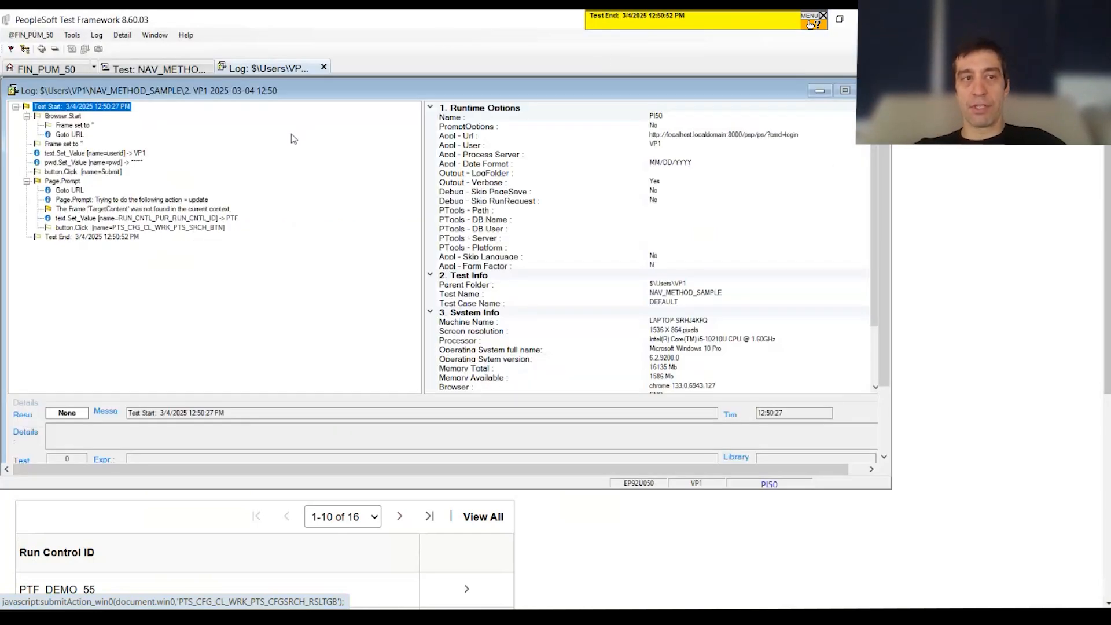
left_click(139, 200)
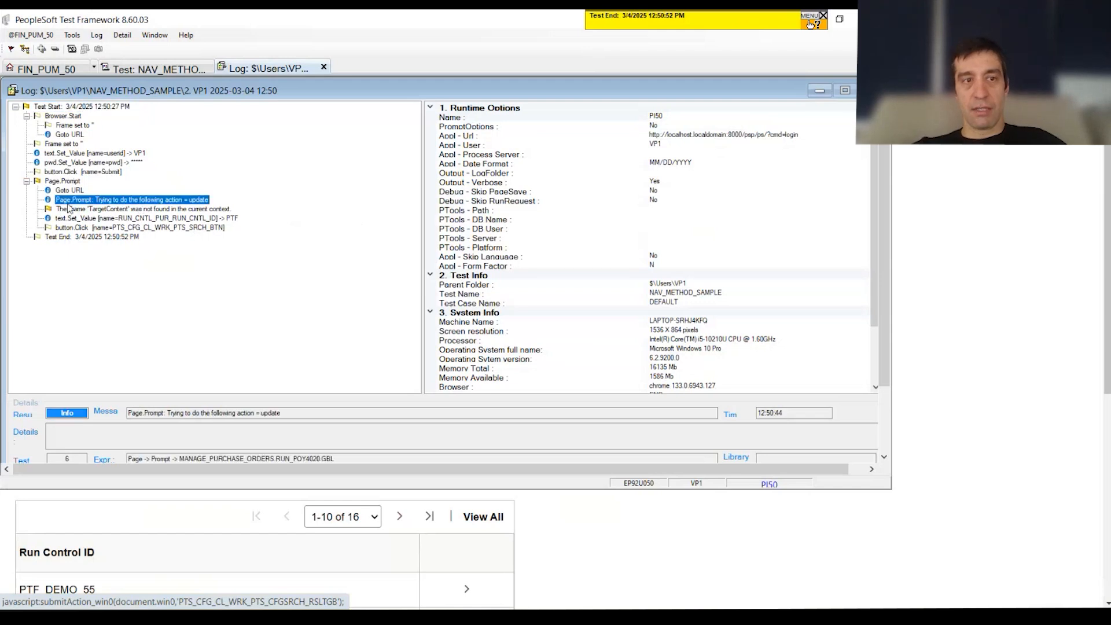
left_click_drag(336, 458, 176, 454)
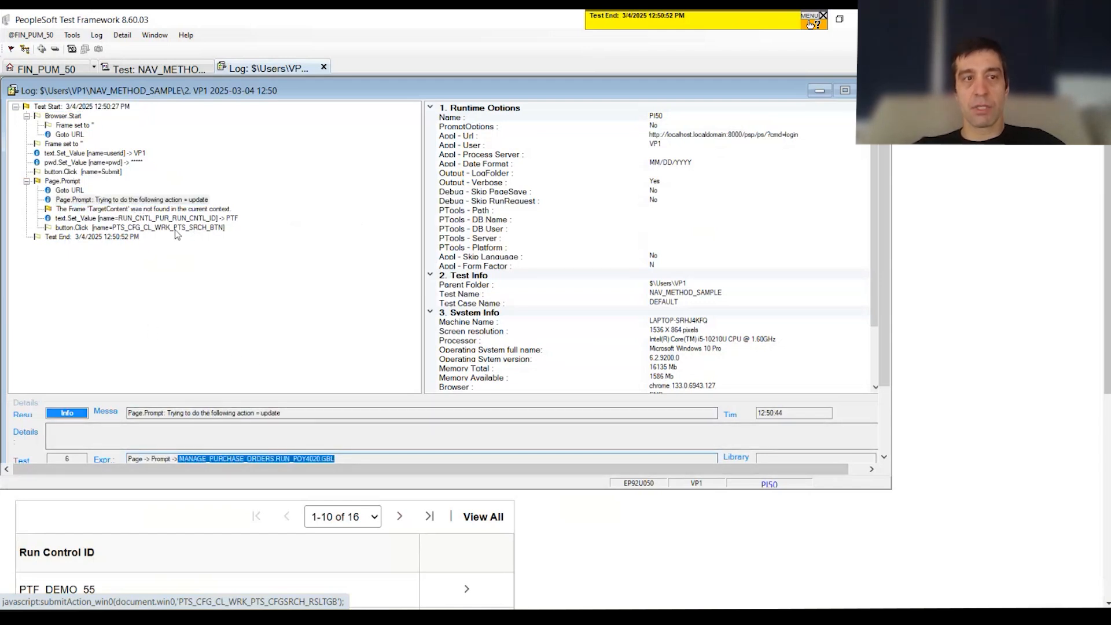
left_click(144, 210)
left_click(143, 220)
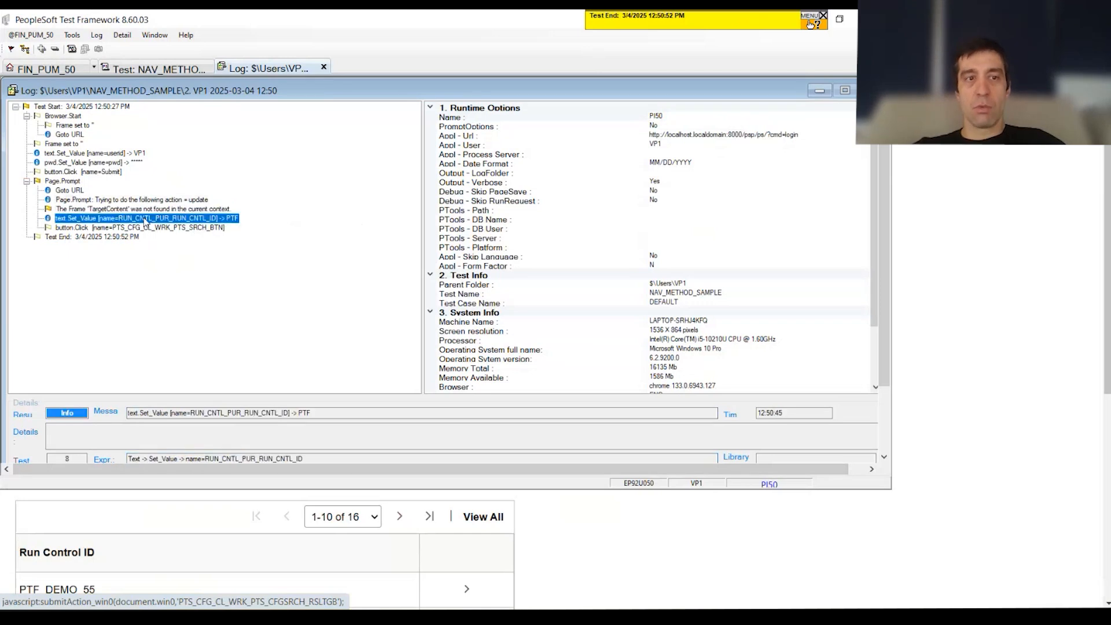
left_click(148, 228)
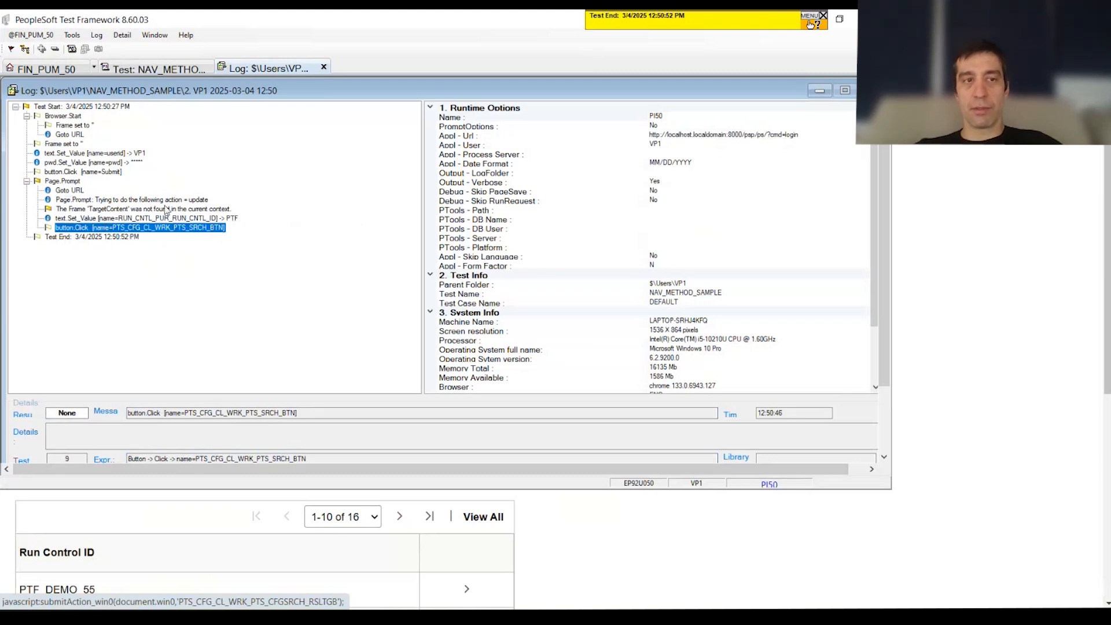
Step: Close the execution log, check the PO Status Listings page opened by the test, and close that browser window
left_click(324, 67)
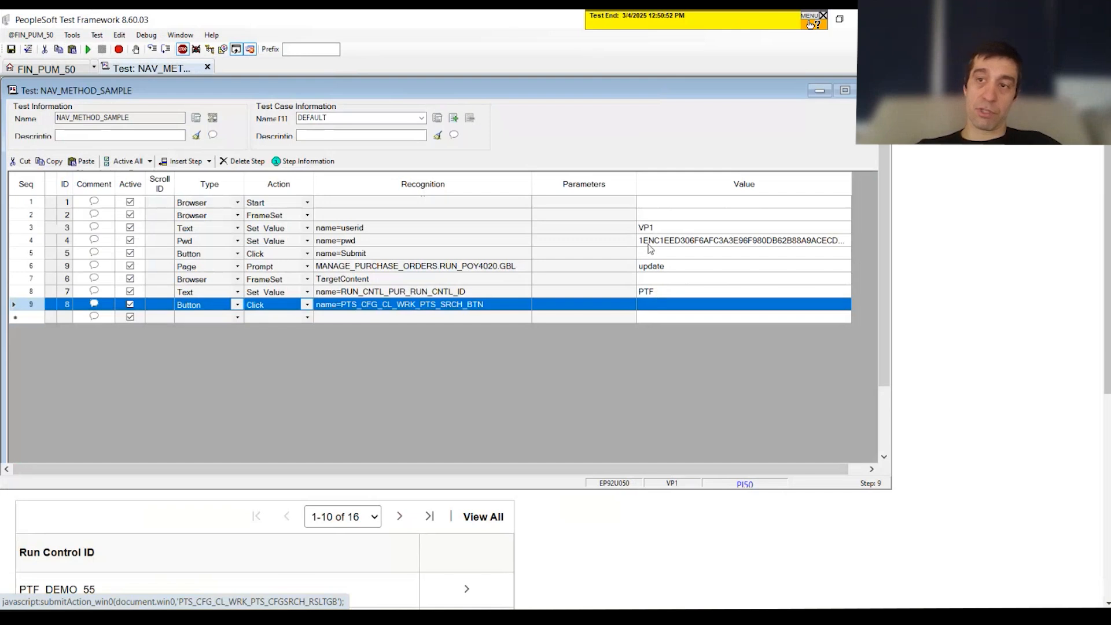
left_click(1038, 156)
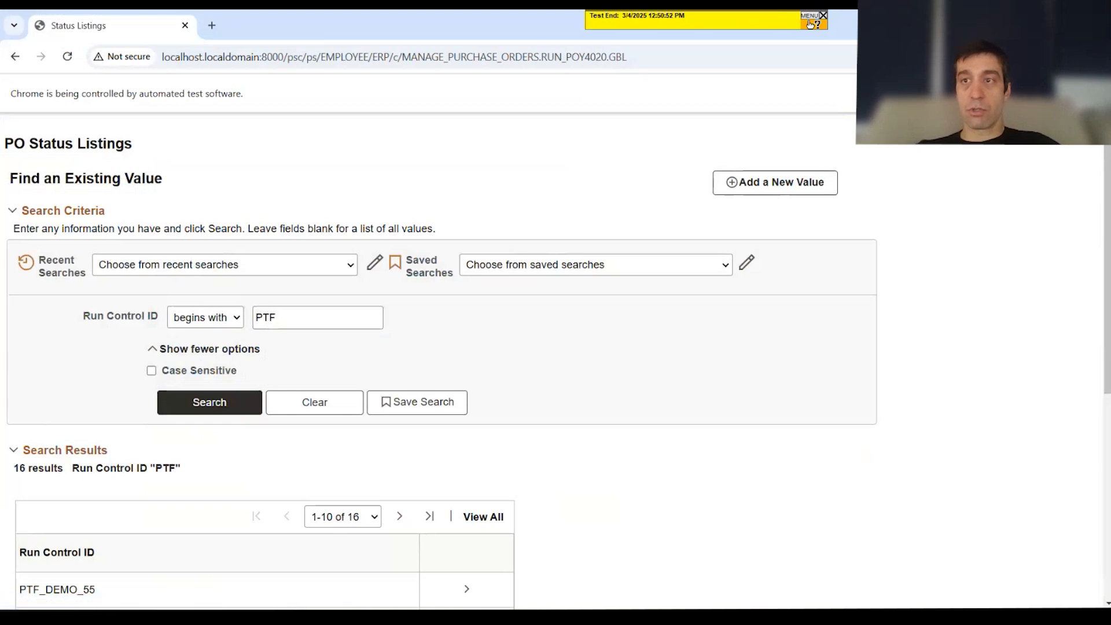
left_click(1093, 19)
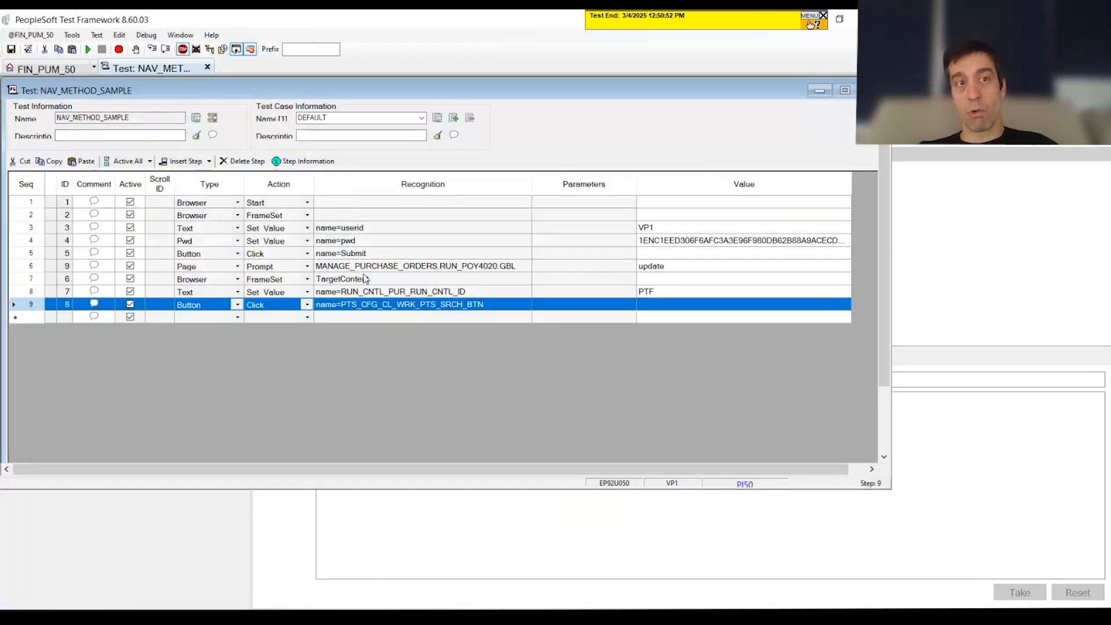
Step: Delete steps 2 to 9 from the test, keeping only the Browser Start step
left_click_drag(30, 215, 30, 279)
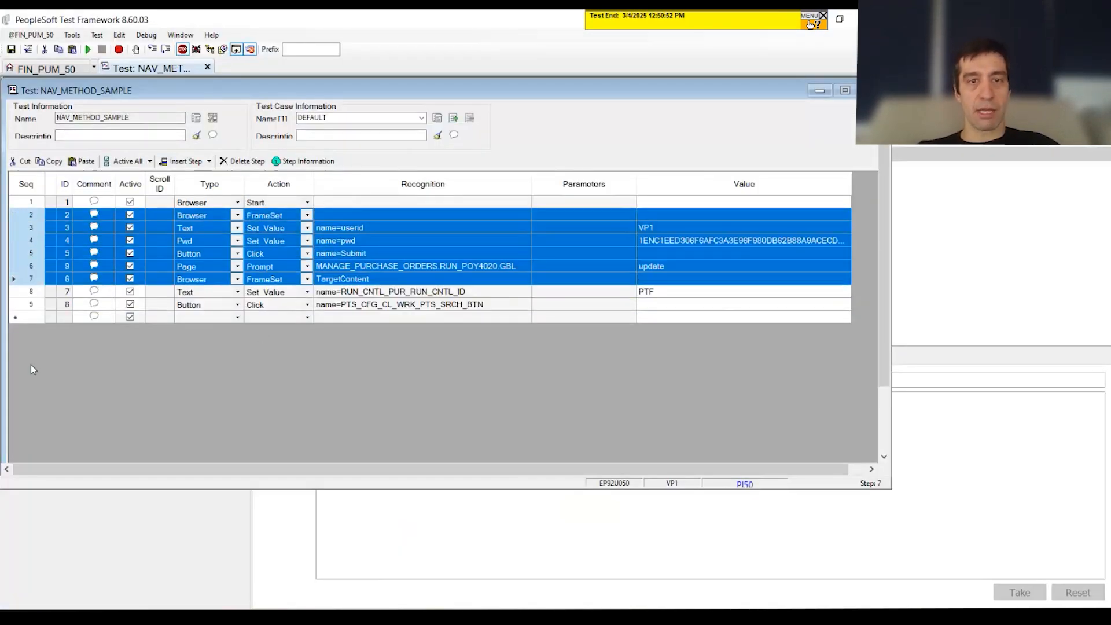
left_click(16, 316)
left_click_drag(32, 213, 36, 304)
key("Delete")
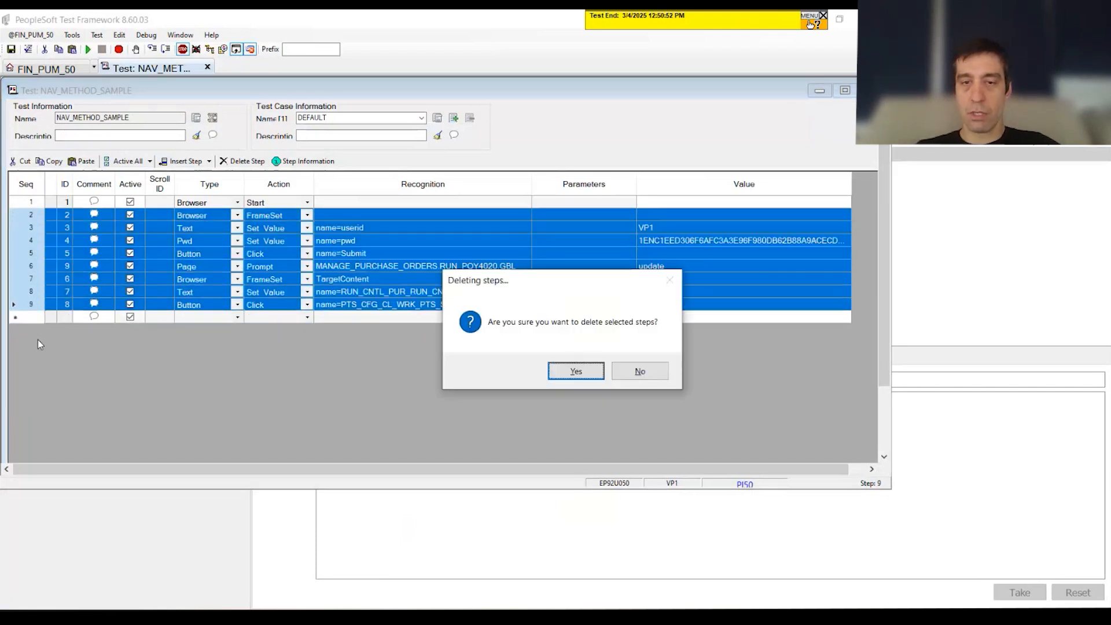
key("Return")
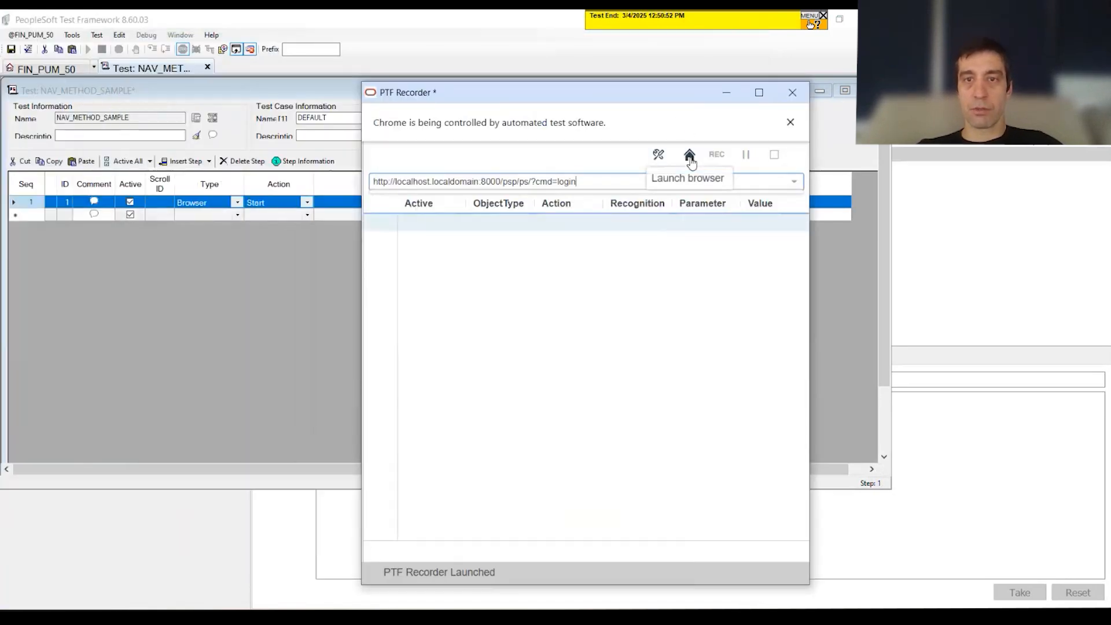
Step: Open the test recorder, launch its browser at the PeopleSoft sign-in page and start recording
left_click(689, 155)
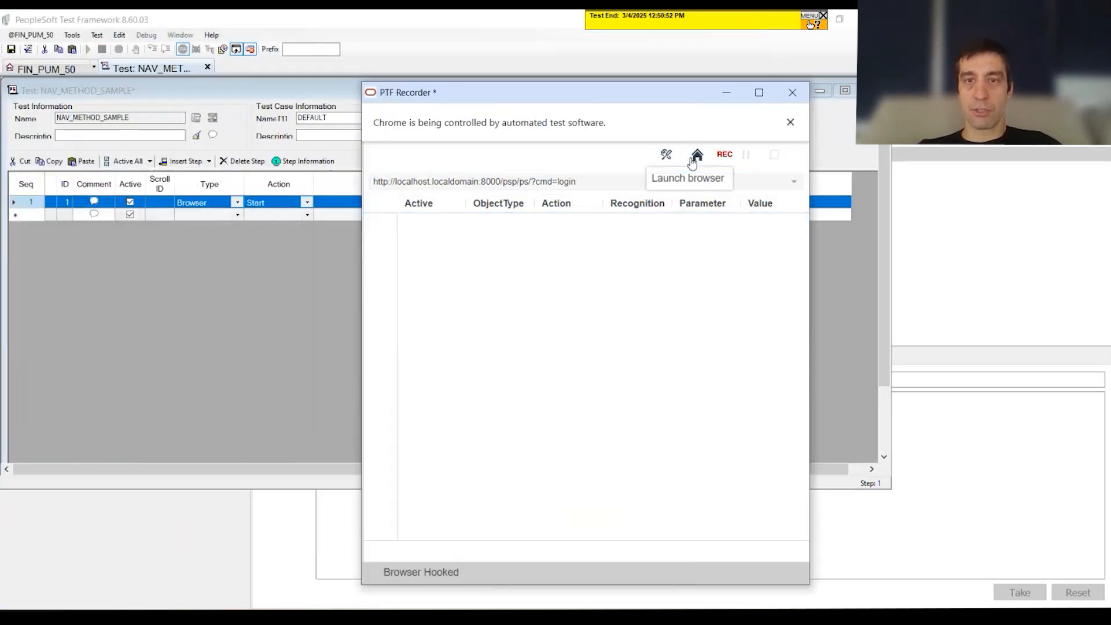
left_click_drag(404, 25, 521, 234)
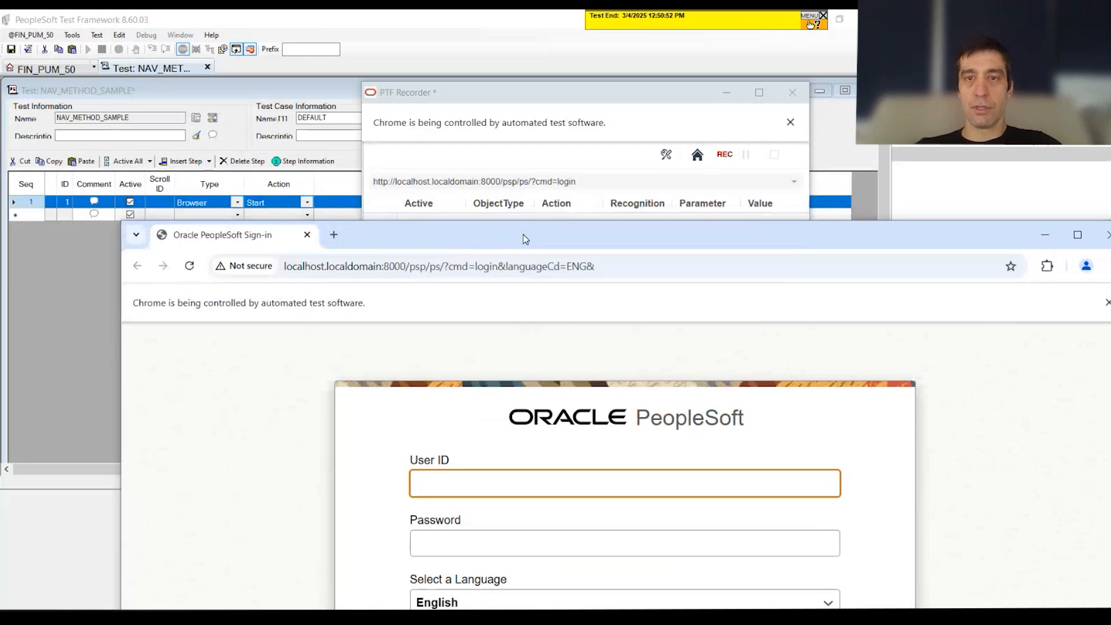
left_click(730, 156)
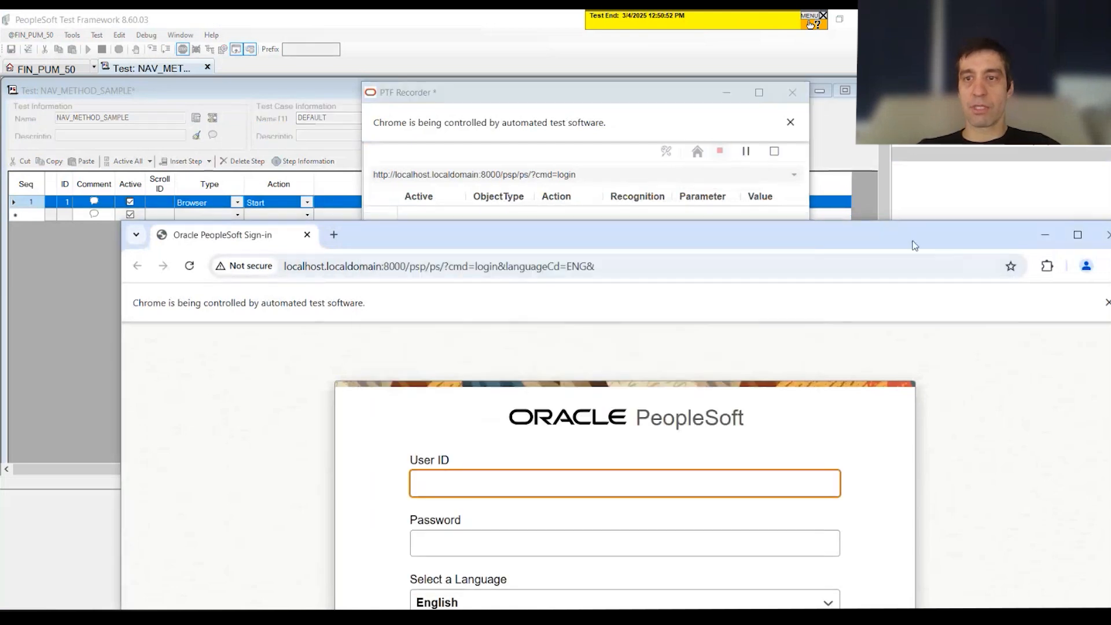
Step: Sign in to PeopleSoft in the recorded browser with the user ID and the account password
left_click_drag(906, 240, 844, 119)
left_click(460, 368)
type("VP1")
key("Tab")
type("VP1")
key("Return")
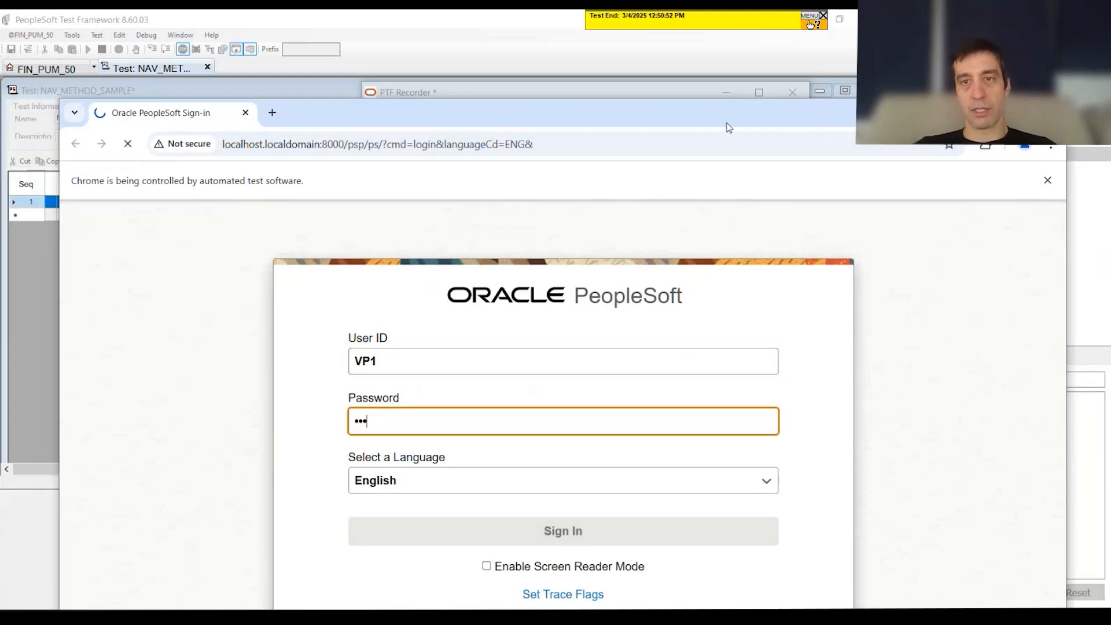
Step: Record the navigation from the Employee Self Service homepage through eProcurement to Create Requisition
left_click_drag(679, 115, 688, 50)
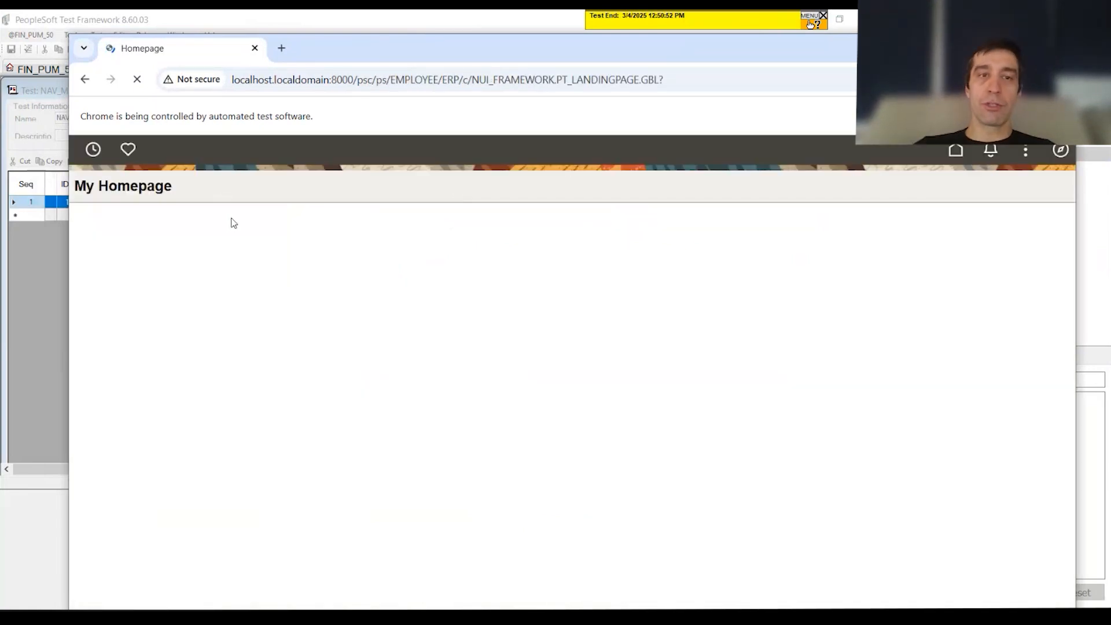
left_click(209, 193)
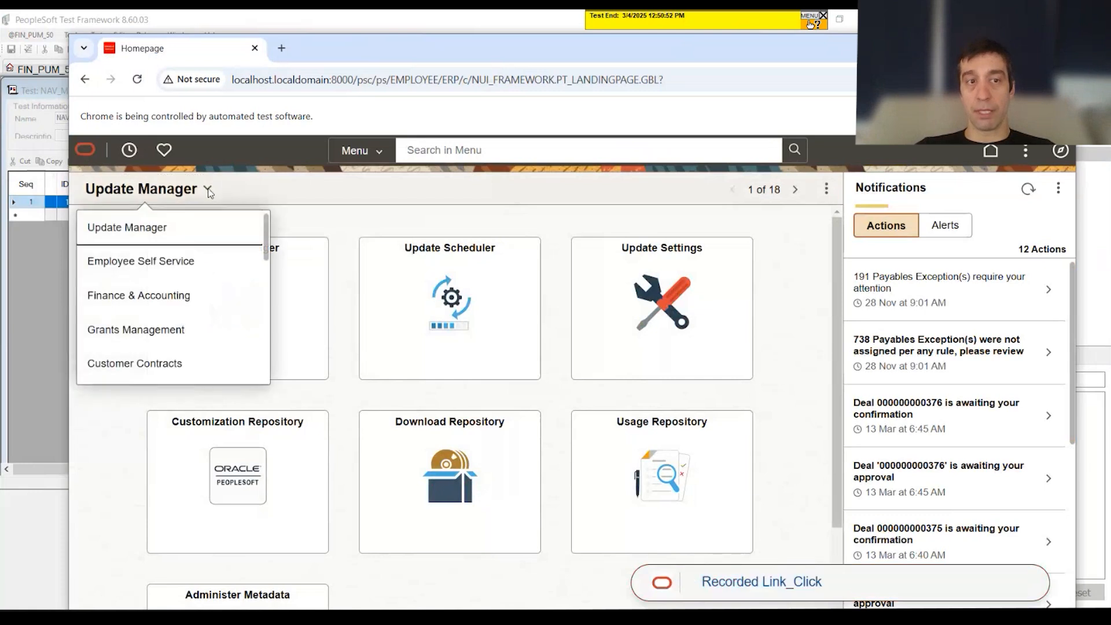
left_click(128, 267)
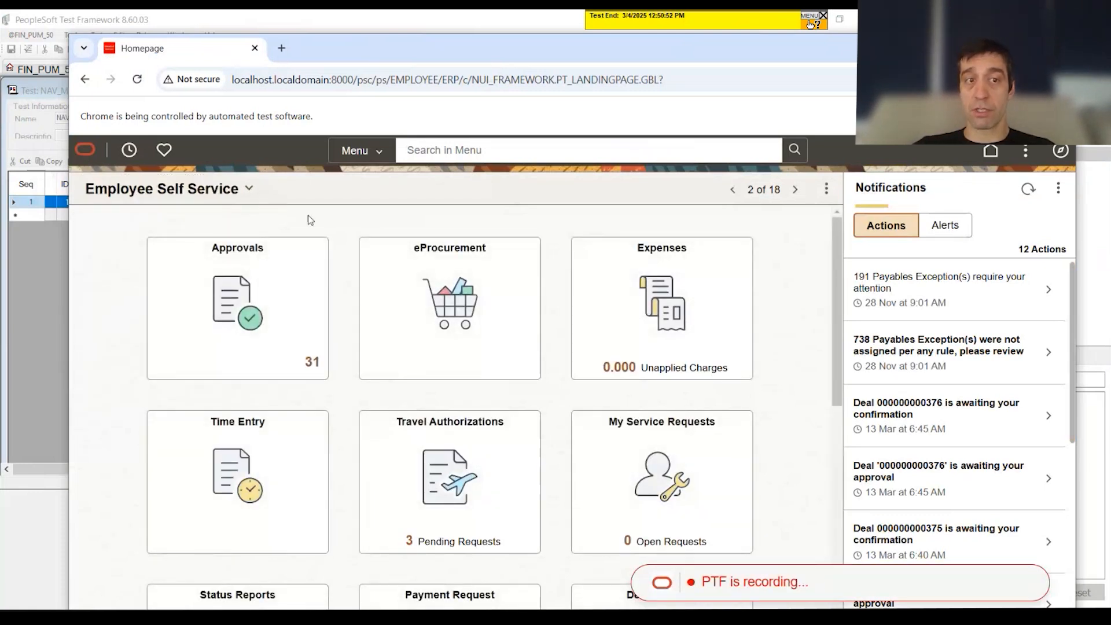
left_click(469, 256)
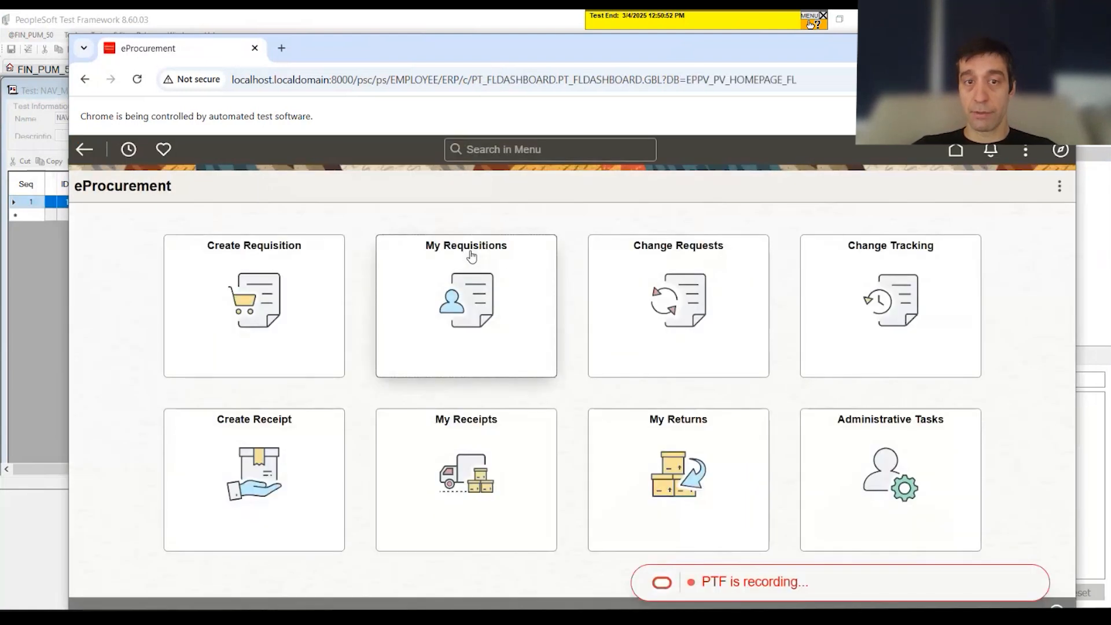
left_click(254, 249)
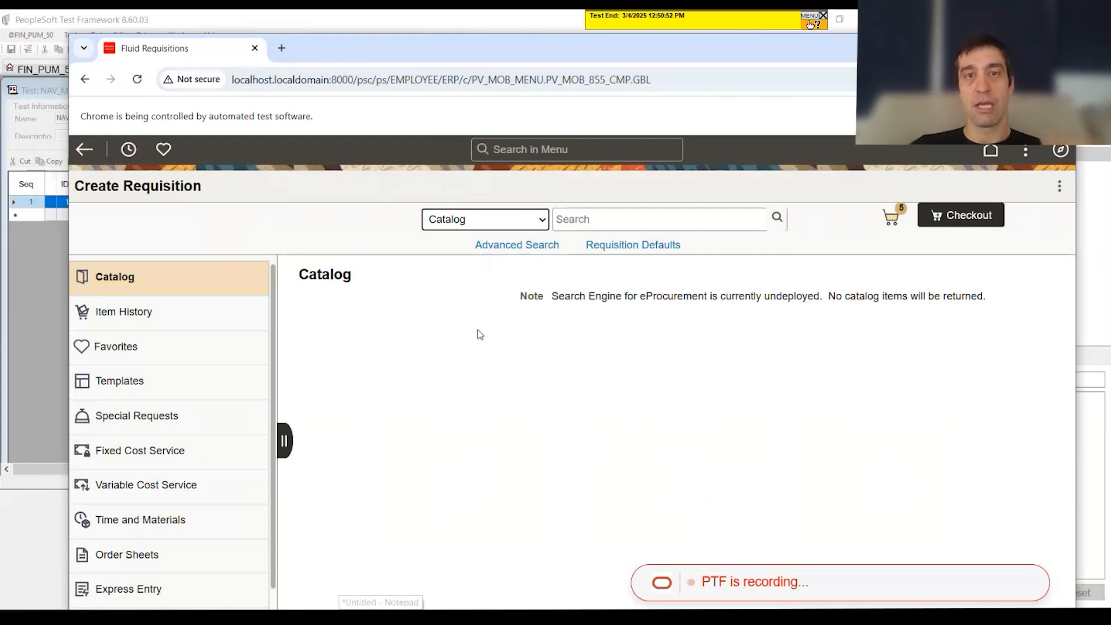
Step: Stop the recording so its steps go into the test, and bring the test's step list to the front
left_click_drag(330, 40, 777, 508)
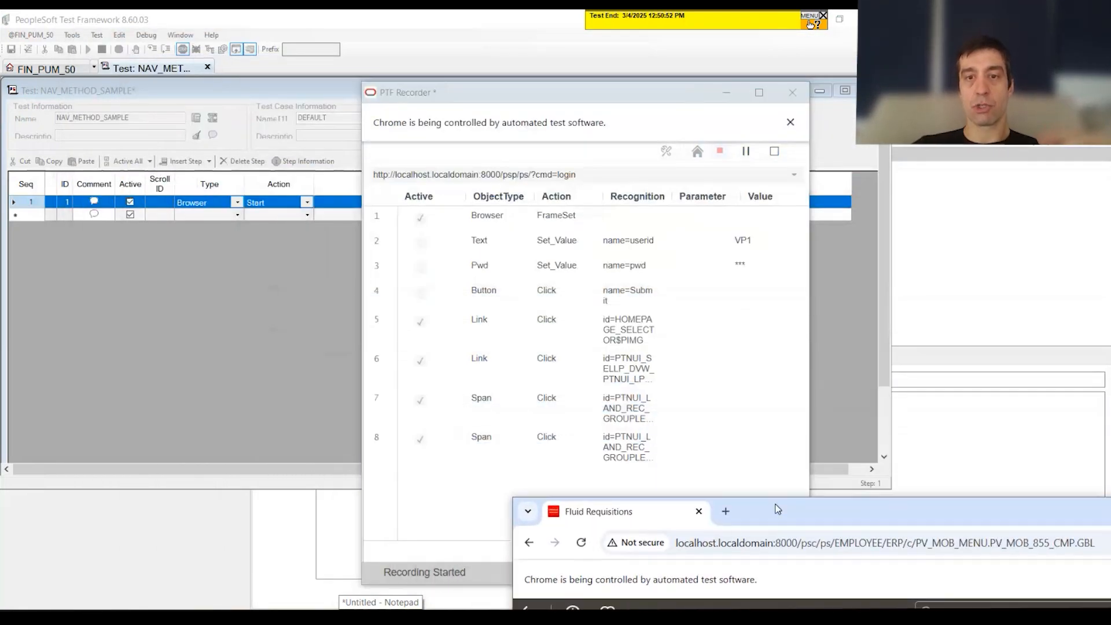
left_click(774, 153)
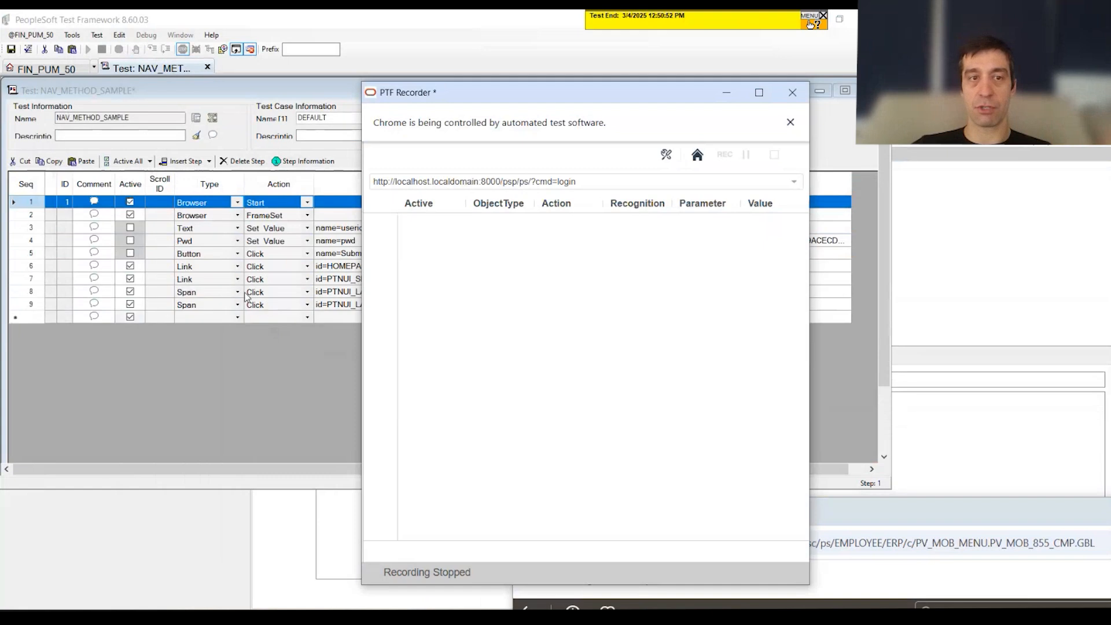
left_click(255, 344)
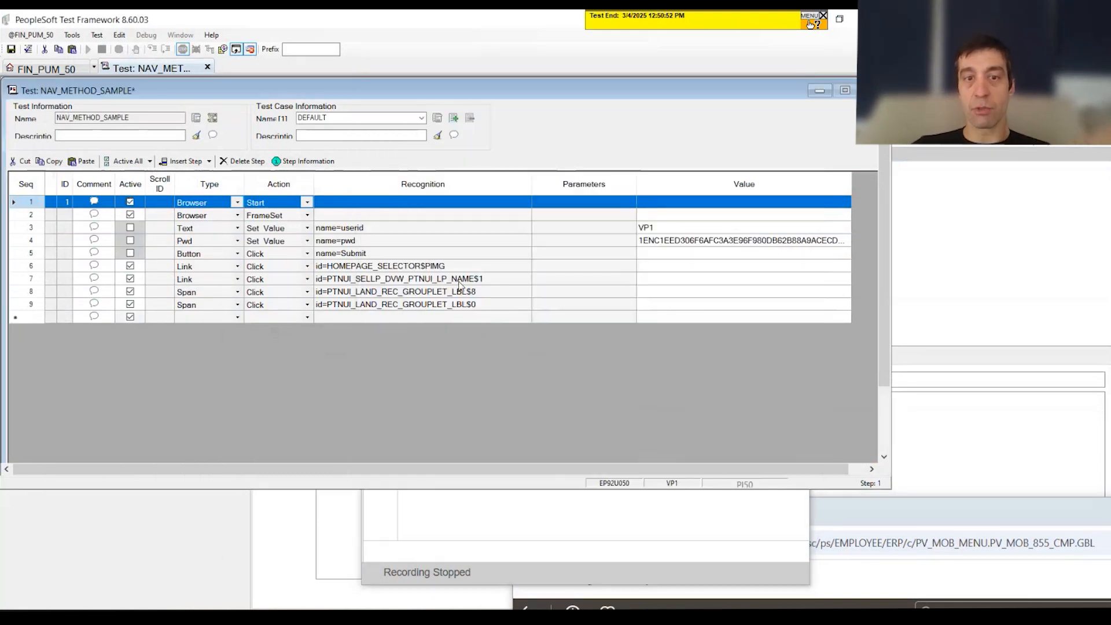
Step: Examine the recognition IDs of the two recorded tile clicks in steps 8 and 9
left_click(483, 293)
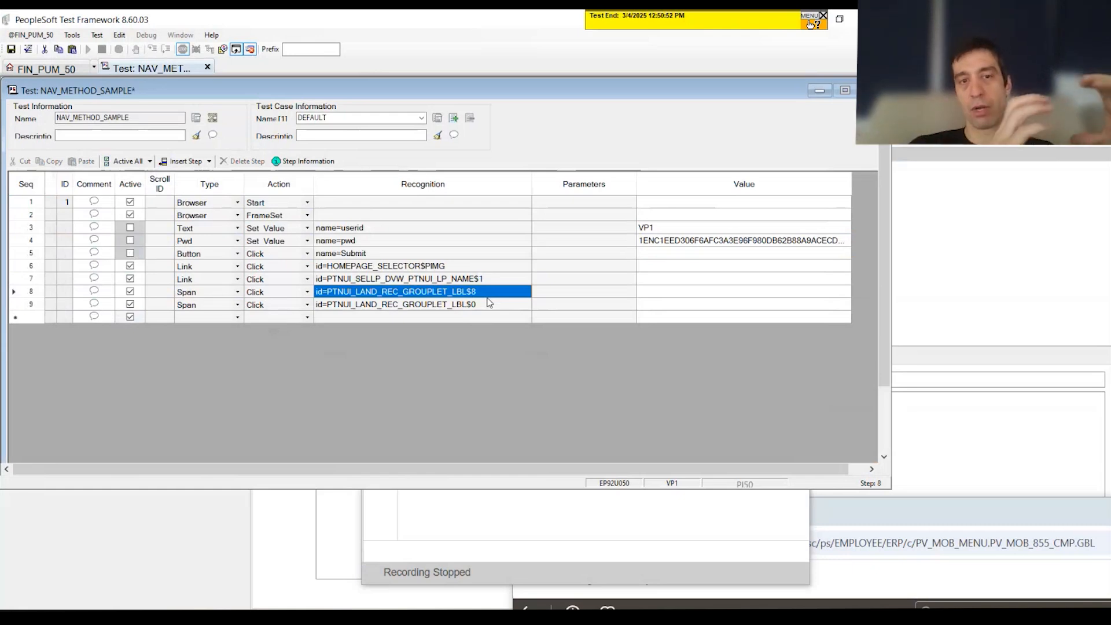
left_click(489, 303)
left_click(489, 303)
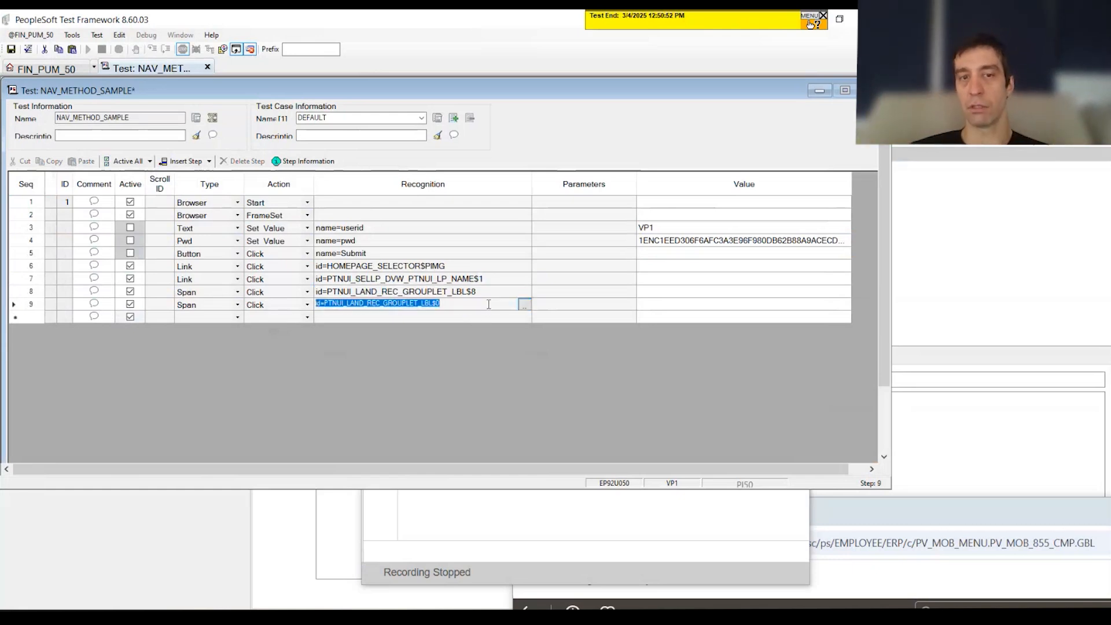
left_click(488, 304)
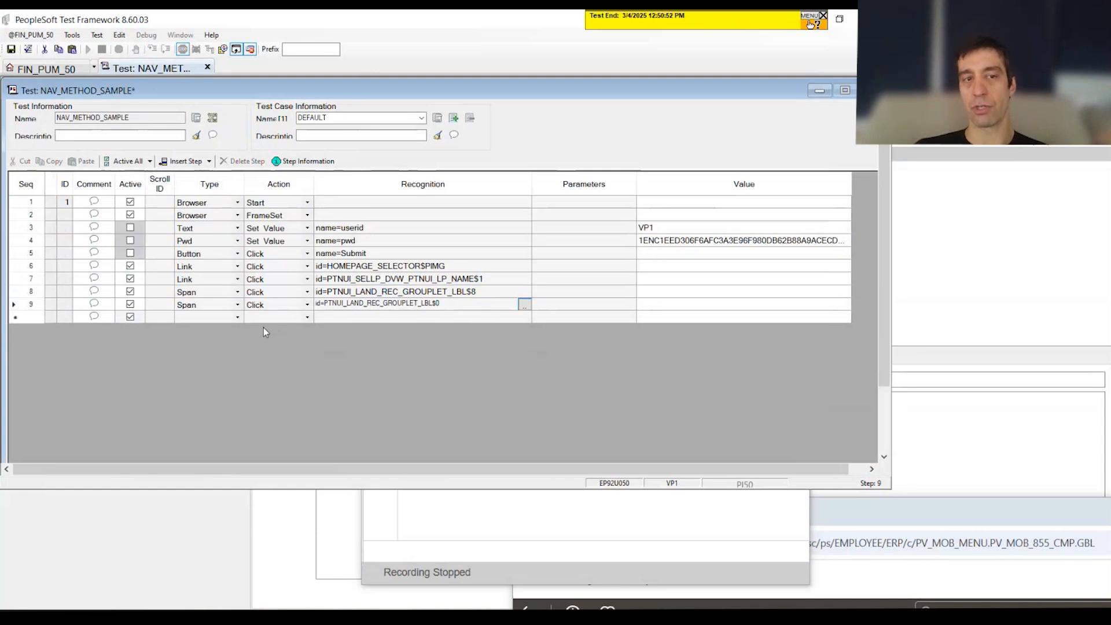
Step: Compare the index numbers at the end of the recognition IDs in the two Span click steps
left_click(412, 316)
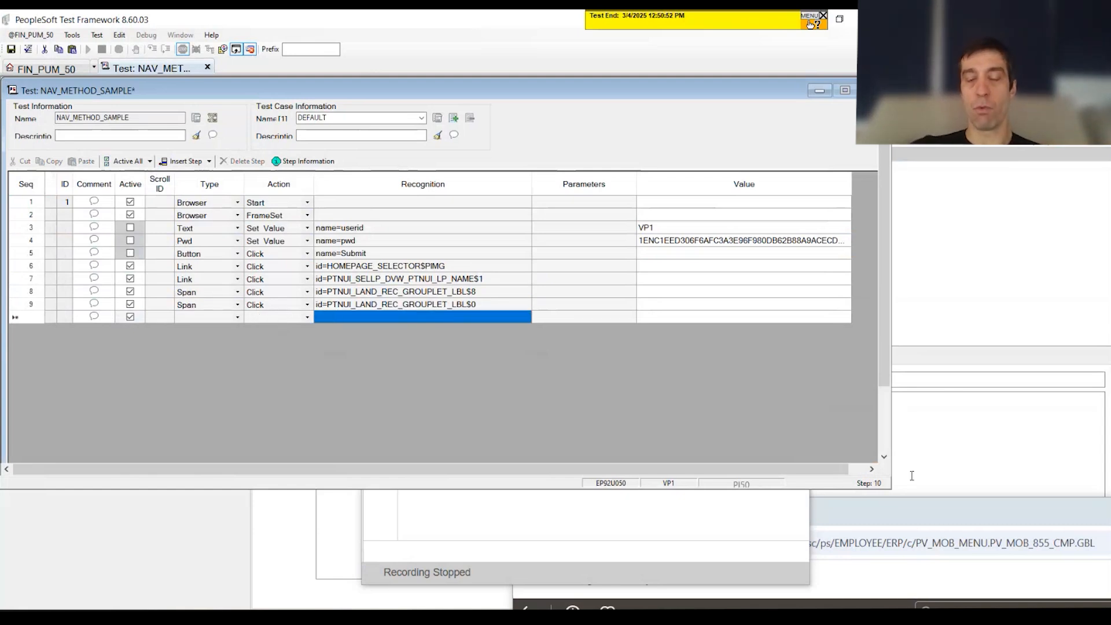
left_click_drag(701, 227, 697, 262)
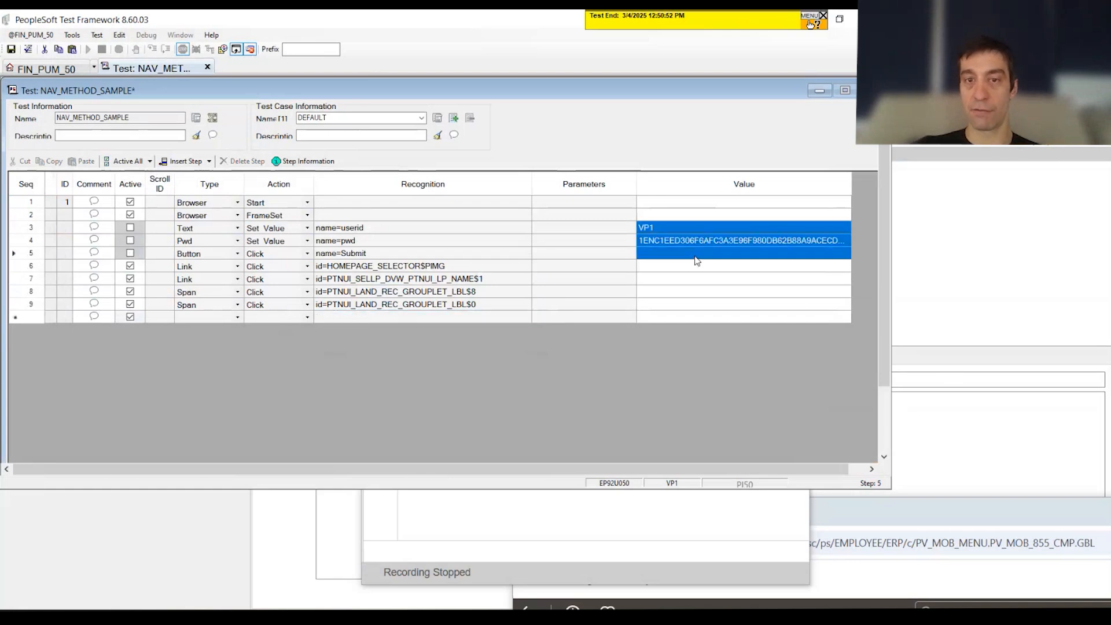
left_click_drag(239, 310, 518, 308)
left_click(501, 308)
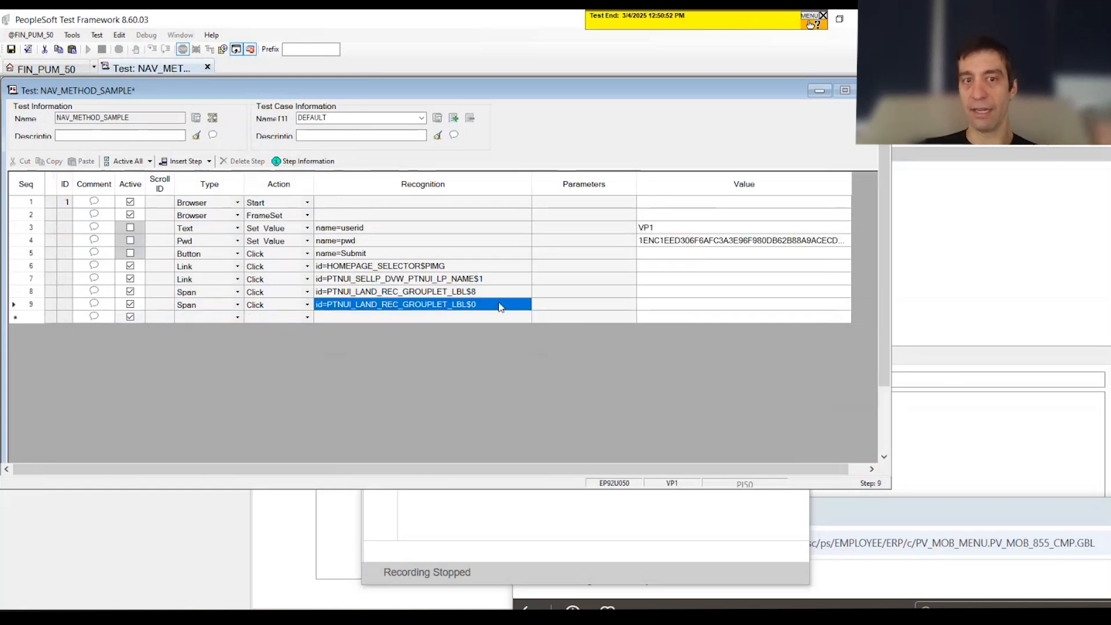
left_click(501, 308)
left_click(476, 293)
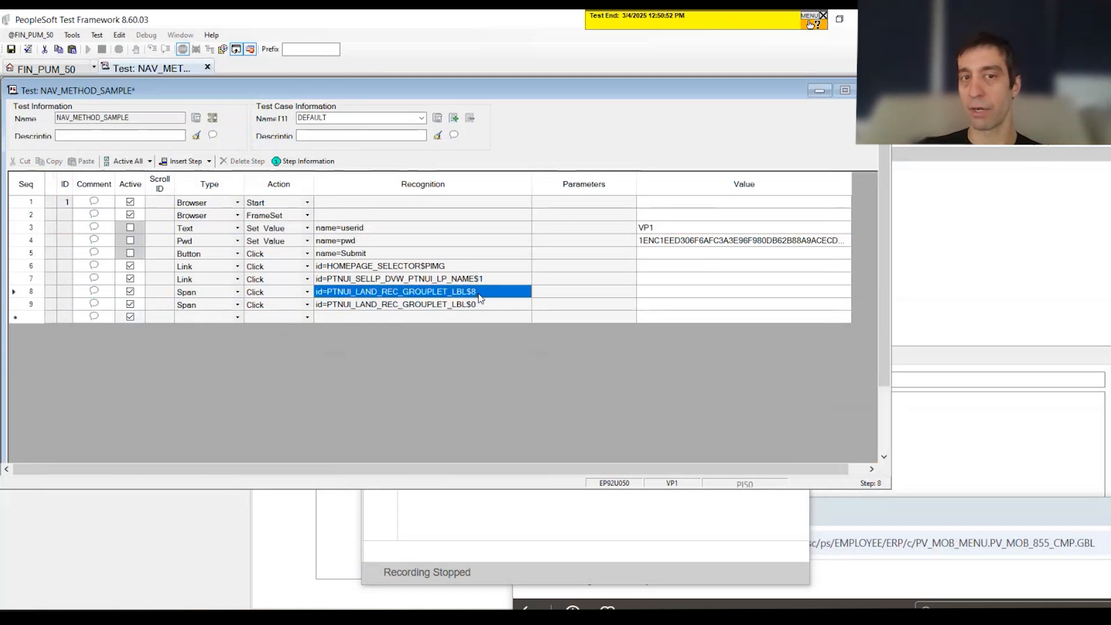
left_click(477, 295)
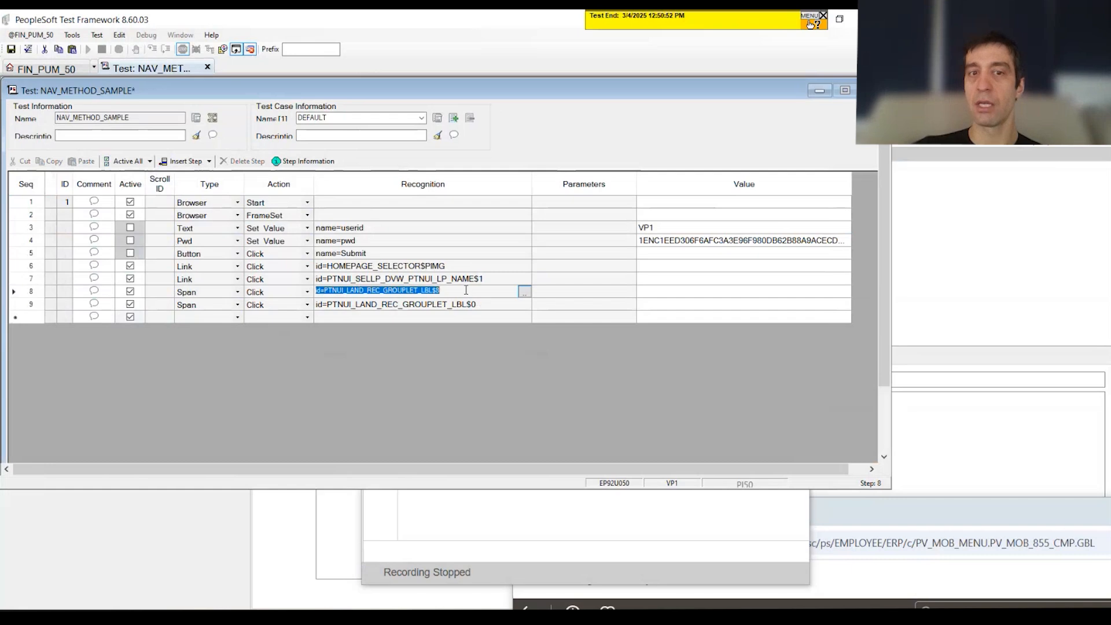
left_click_drag(465, 289, 434, 293)
left_click(425, 305)
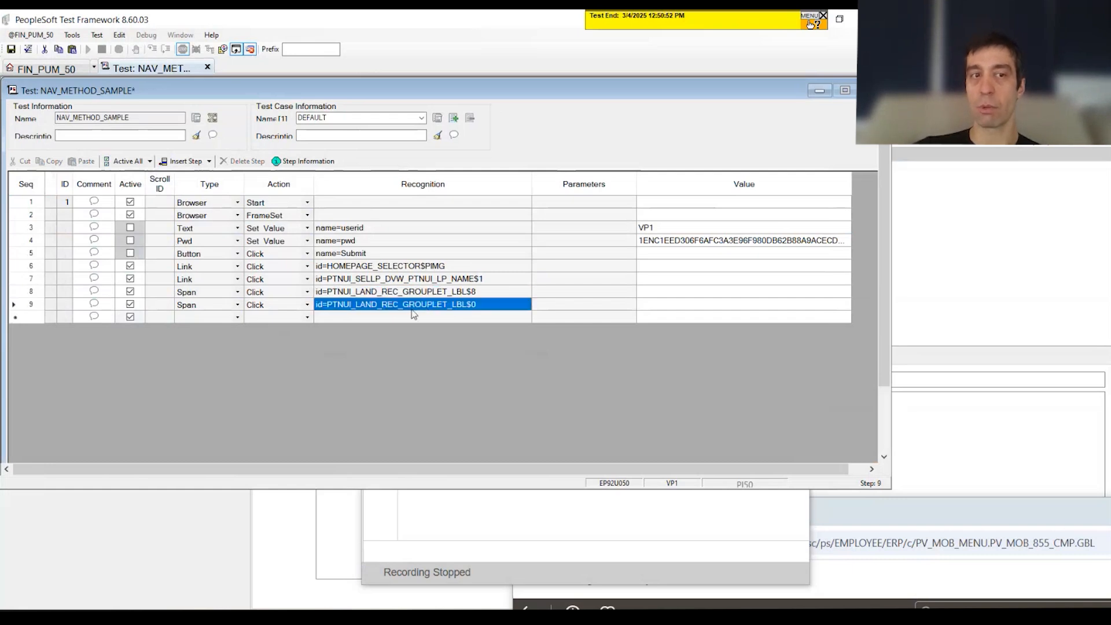
Step: Insert a blank test step directly below step 7, the homepage selection link
left_click(40, 281)
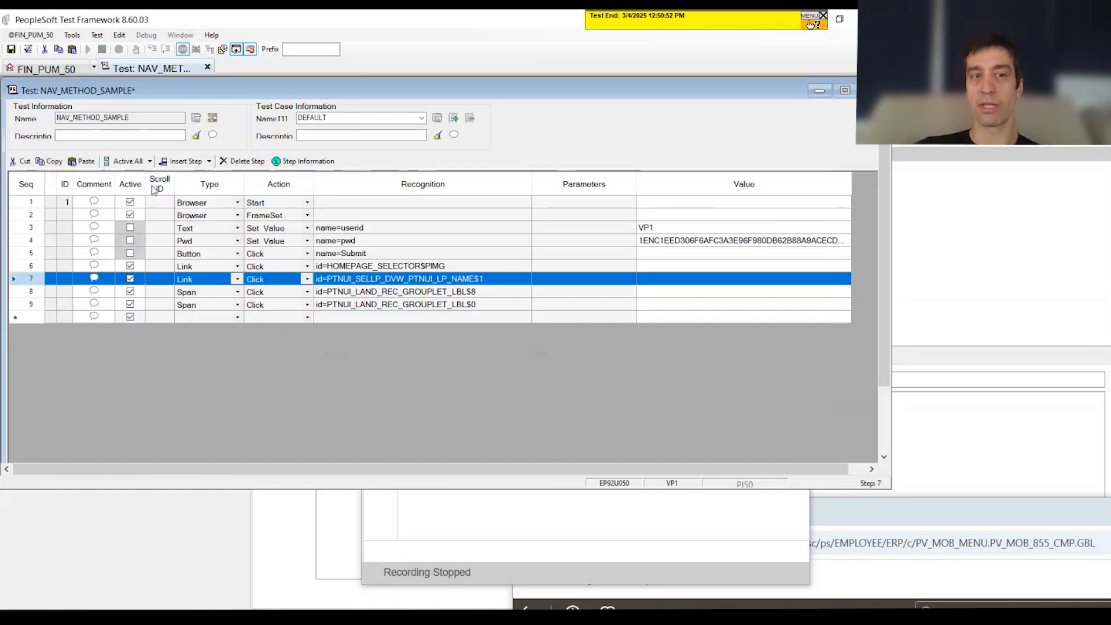
left_click(182, 161)
left_click(205, 293)
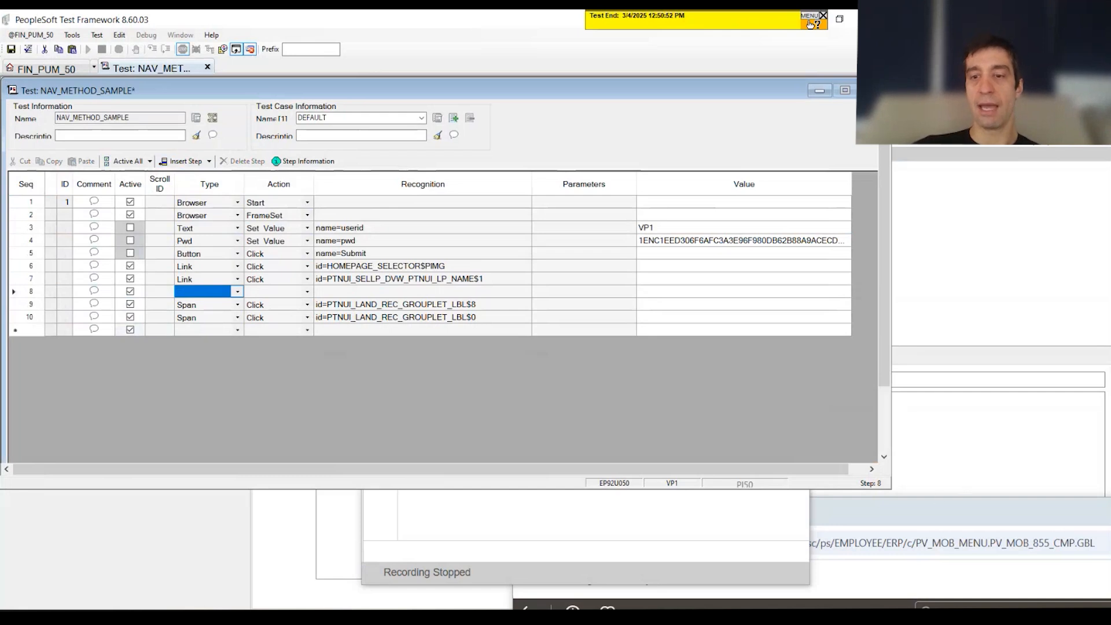
Step: Switch to the Chrome window, return to the PeopleSoft homepage and open the Employee Self Service homepage
left_click(854, 580)
left_click_drag(934, 518, 501, 77)
left_click(988, 174)
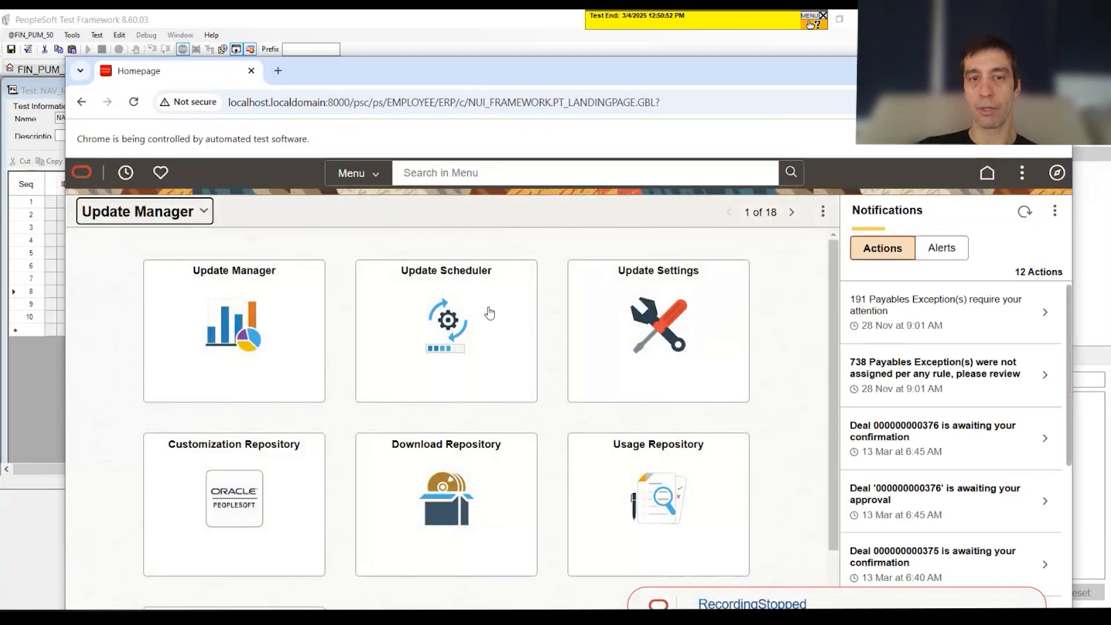
left_click(203, 212)
left_click(163, 274)
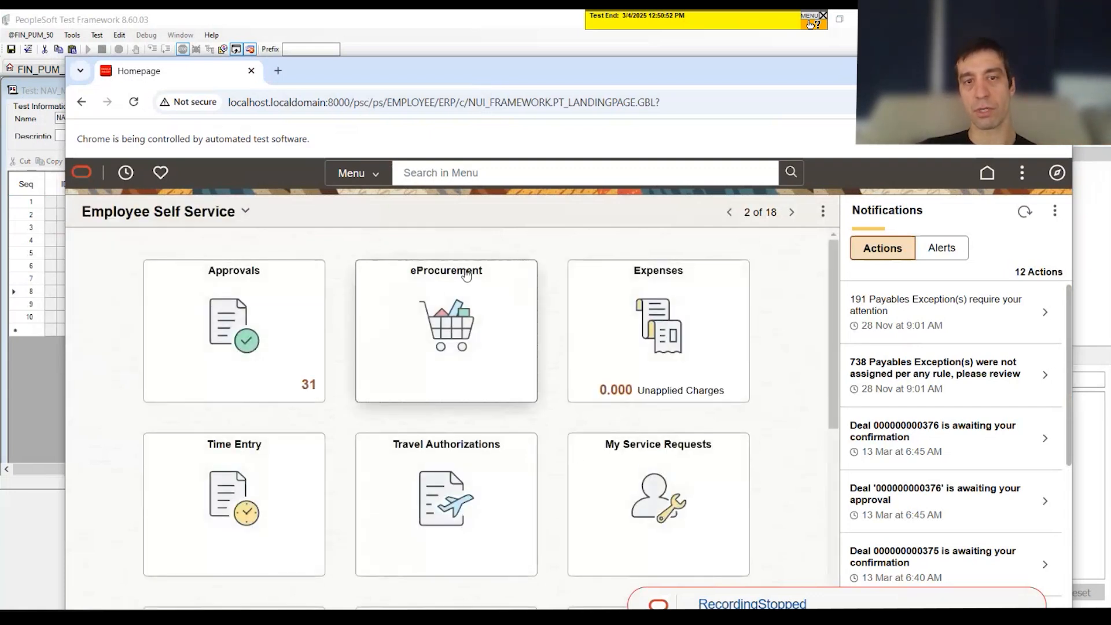
Step: Inspect the eProcurement tile's label in the browser's developer tools and copy its element ID
right_click(464, 270)
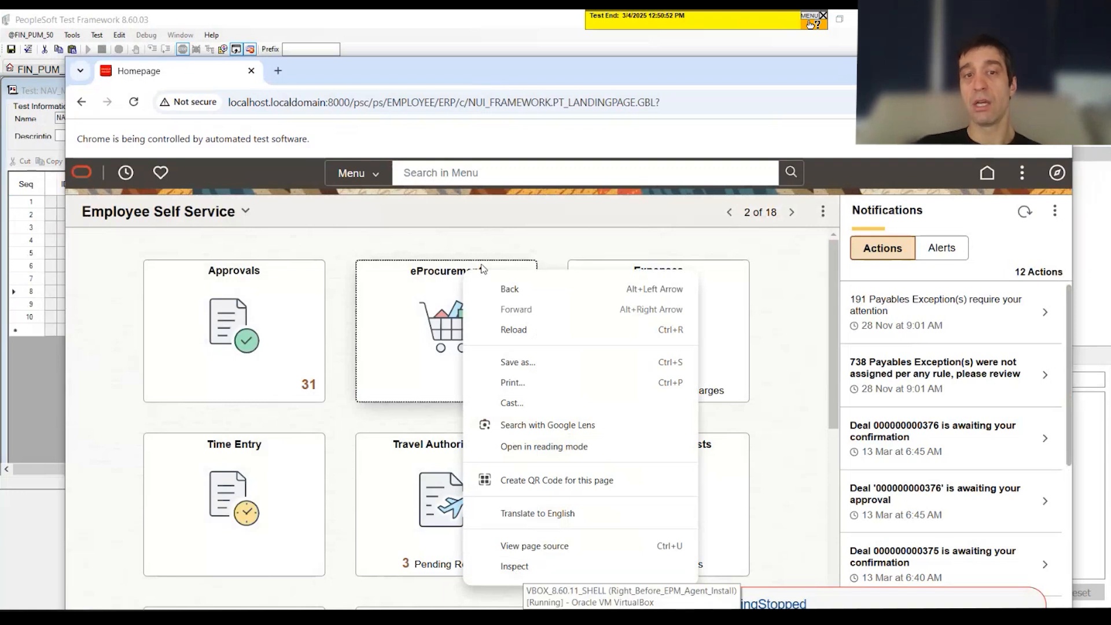
left_click(586, 570)
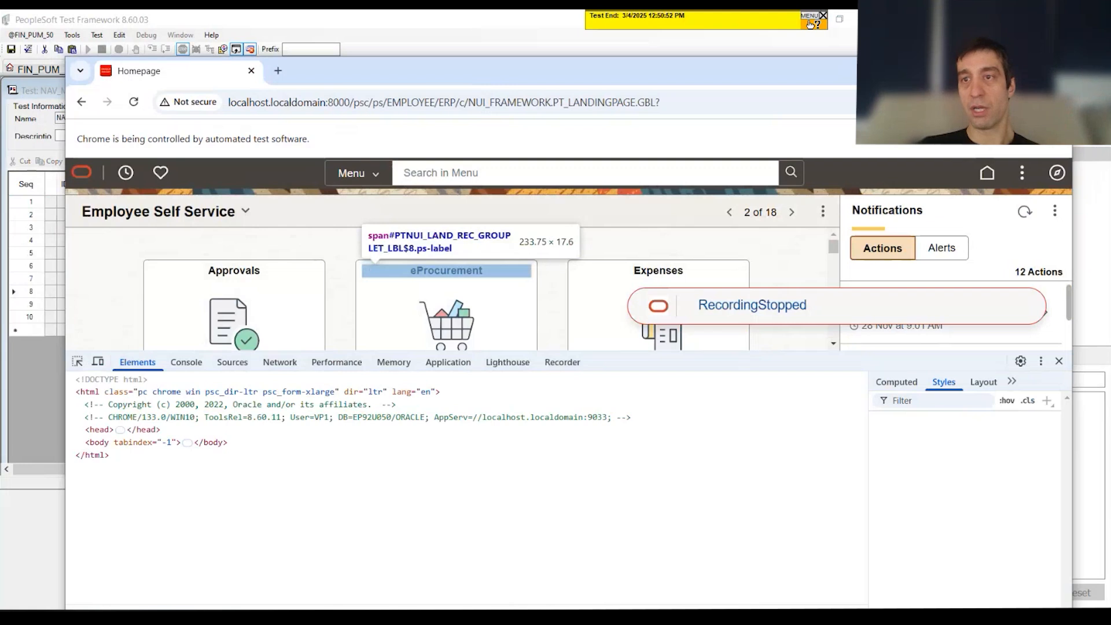
left_click(1023, 68)
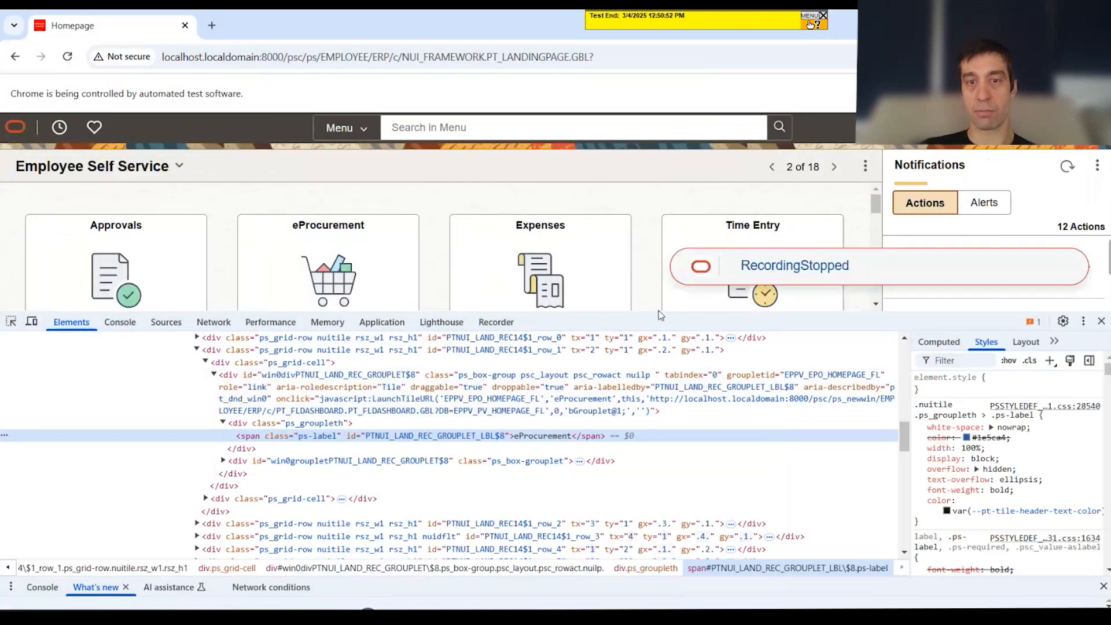
left_click_drag(652, 313, 652, 412)
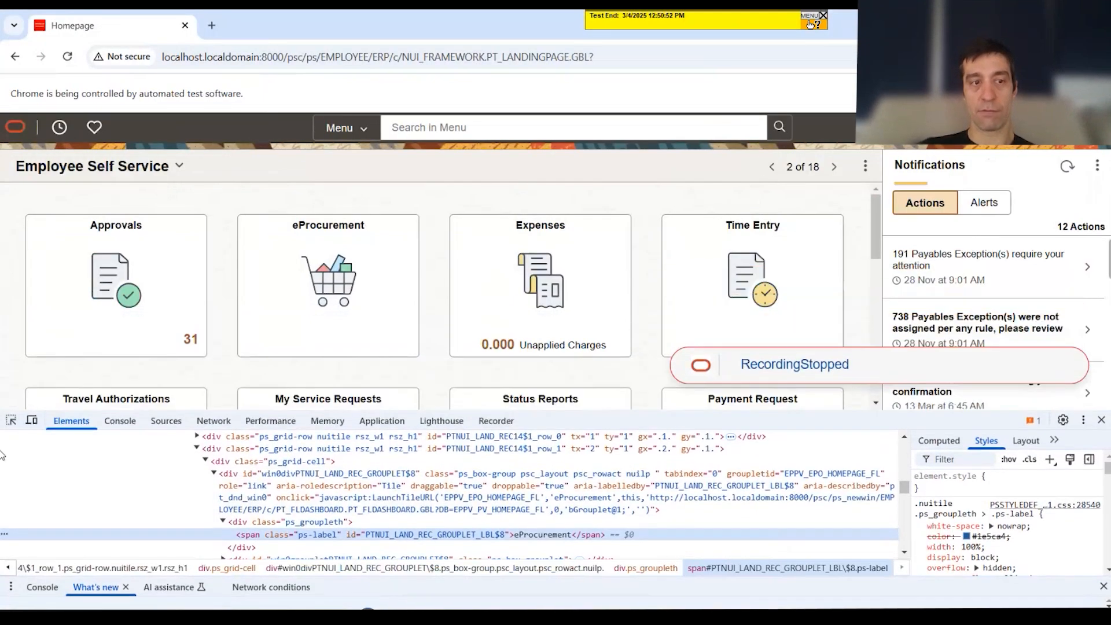
left_click(12, 421)
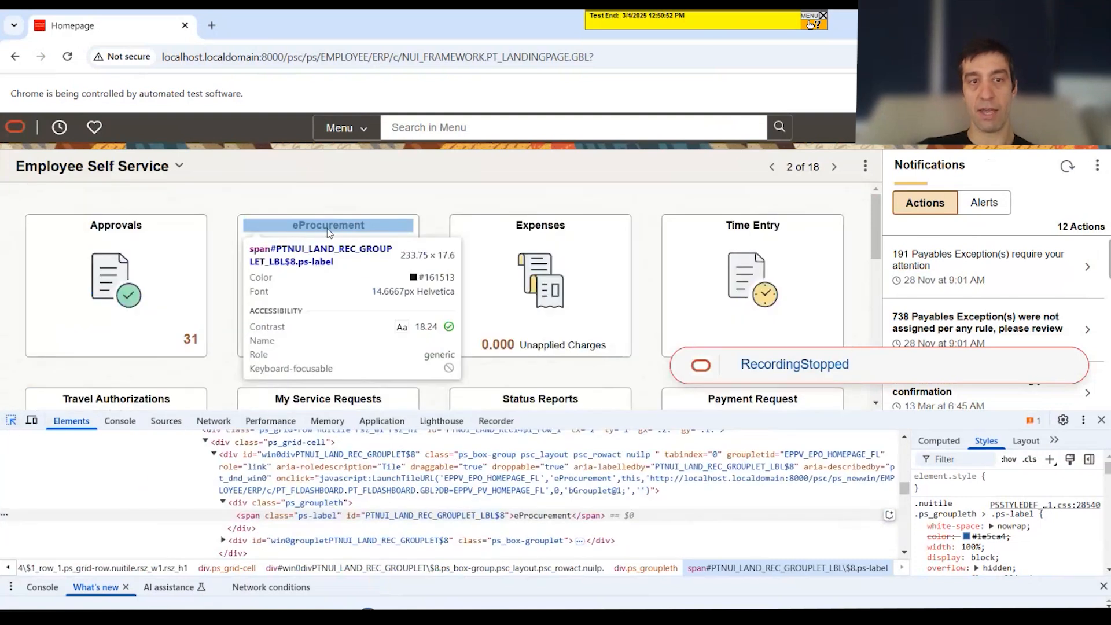
left_click(341, 234)
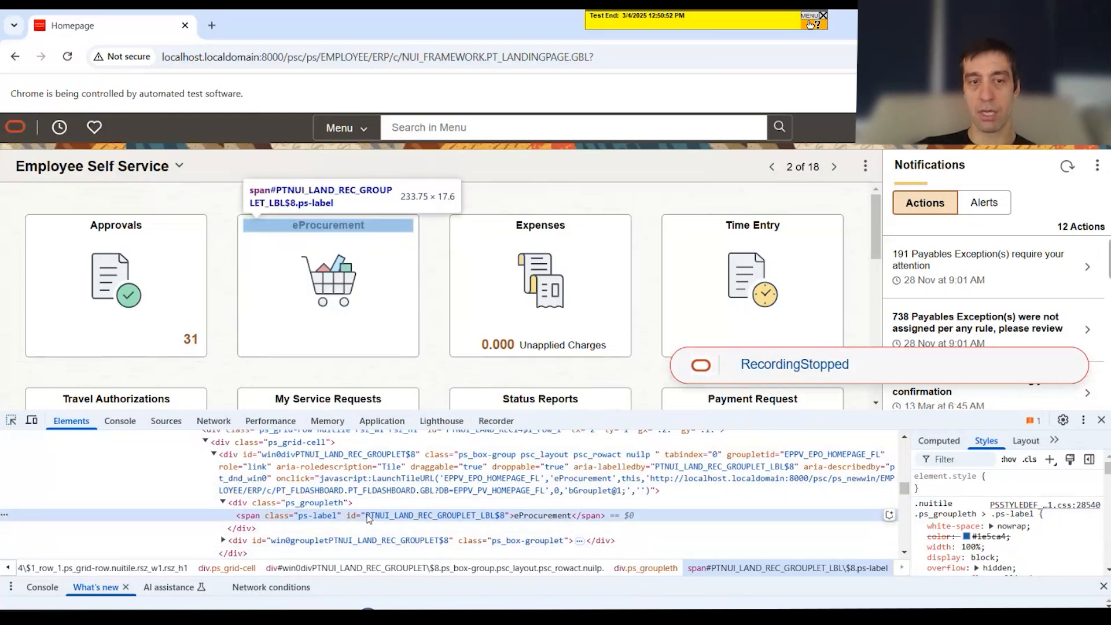
left_click(11, 420)
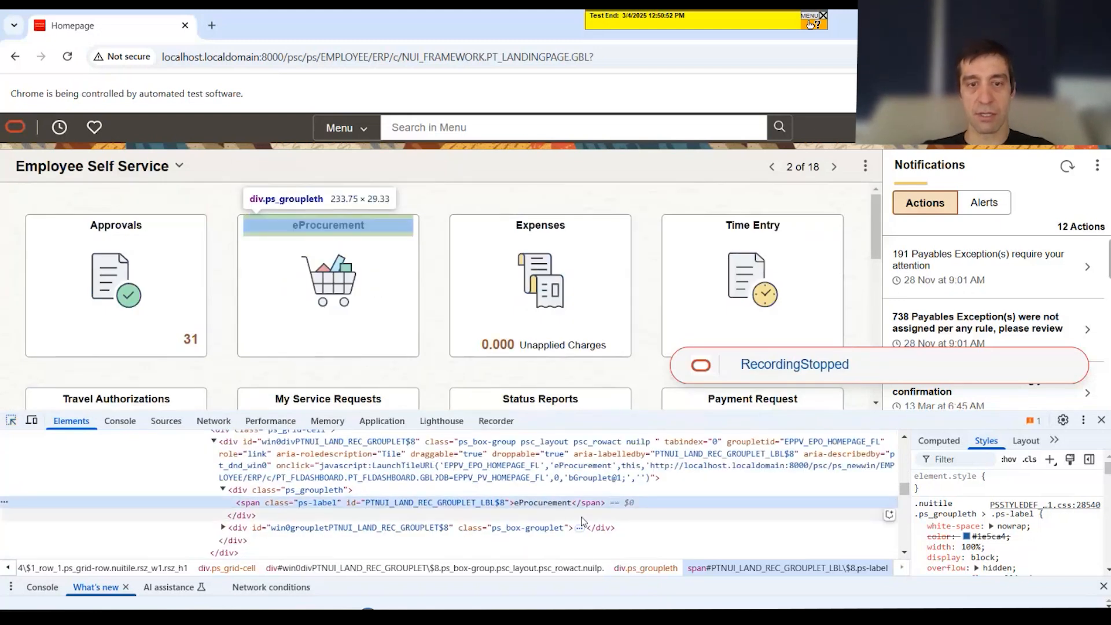
double_click(386, 503)
key("ctrl+c")
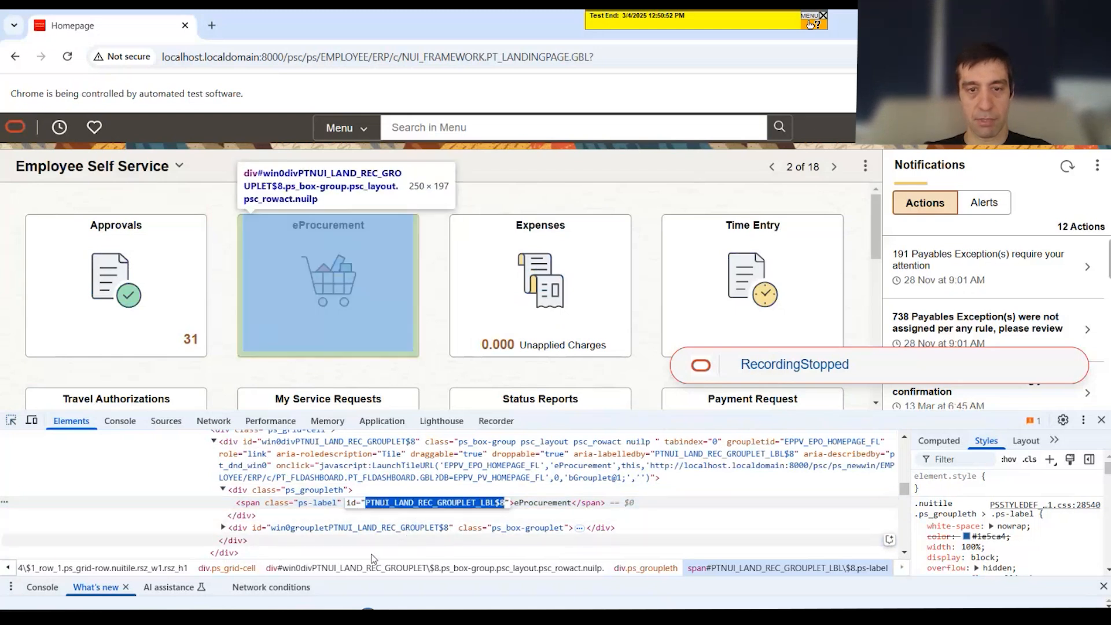
Step: Back in PeopleSoft Test Framework, insert another step and set steps 8 and 9 to type Scroll with scroll ID 8
key("alt+Tab")
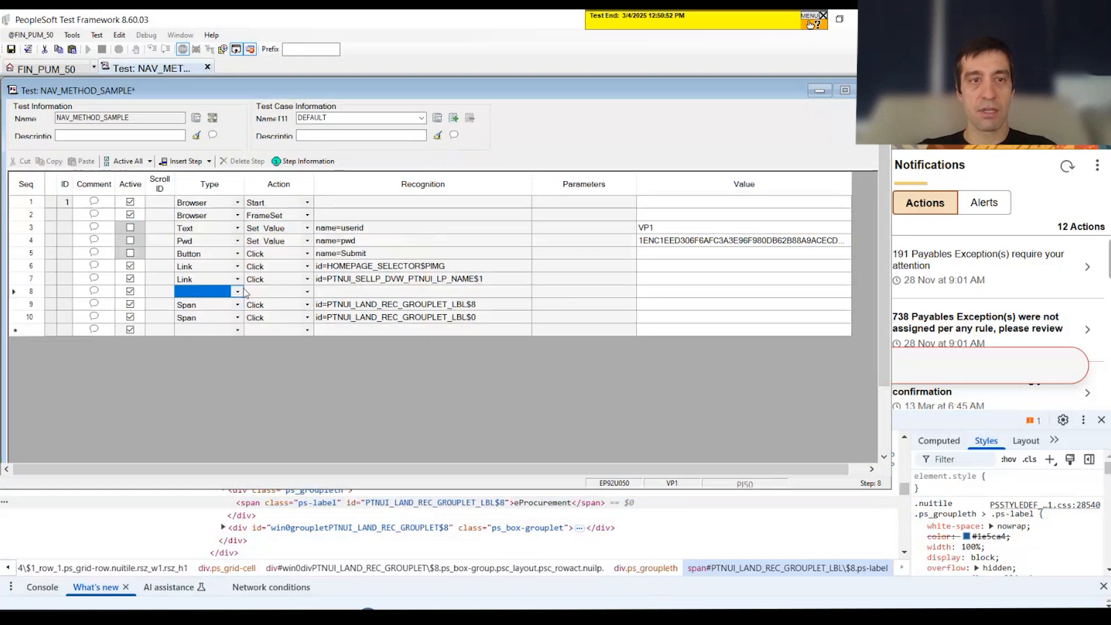
left_click(31, 294)
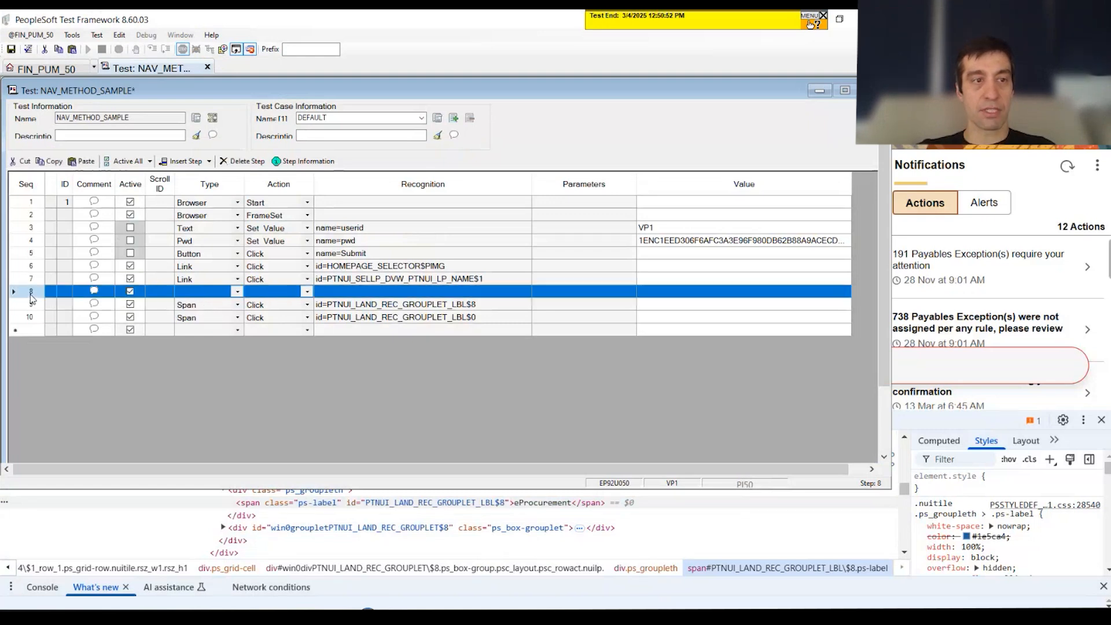
left_click(181, 161)
left_click(197, 294)
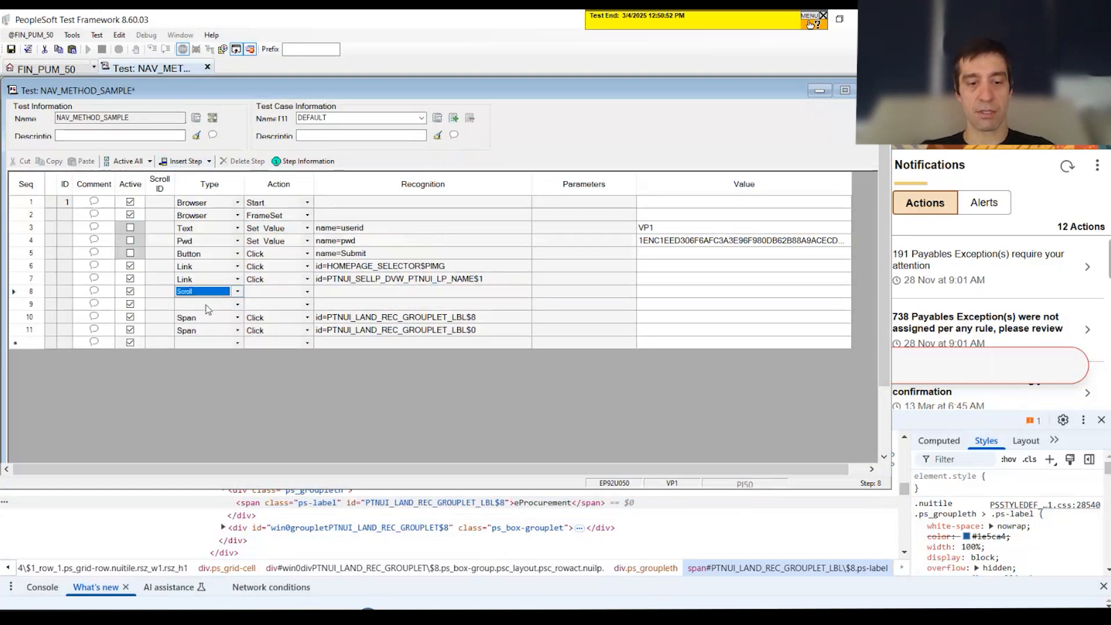
left_click(208, 309)
left_click(156, 292)
type("8")
left_click(164, 305)
type("8")
Step: Set the action of scroll step 8 to Key_Set and of scroll step 9 to Action
left_click(286, 294)
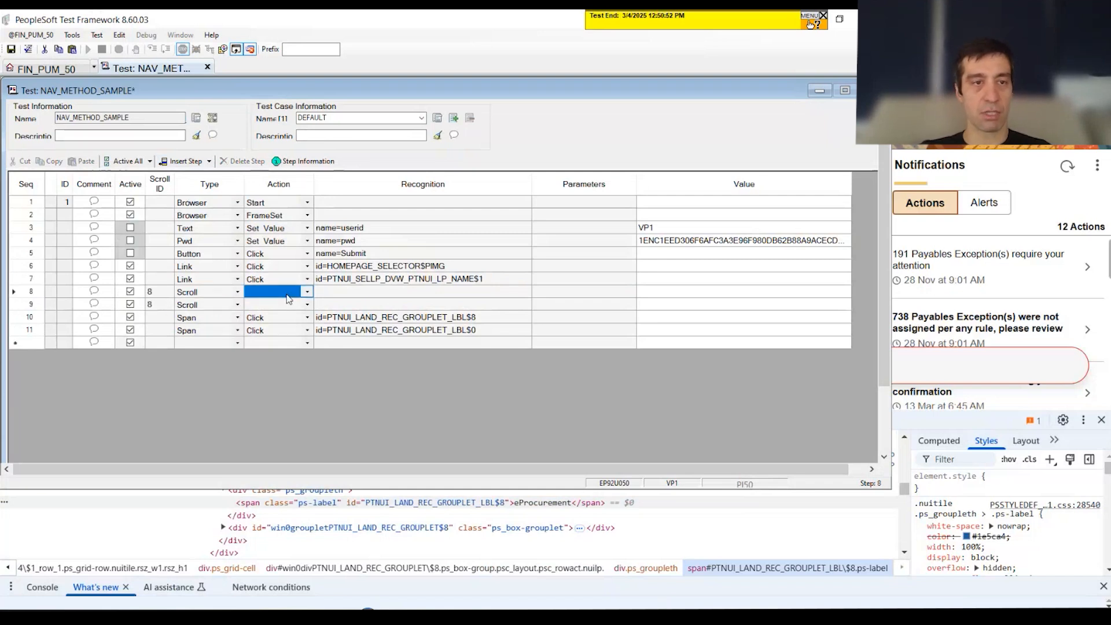
type("Key_Set")
left_click(287, 305)
type("Action")
Step: Set the Key_Set step's recognition to PTNUI_LAND_REC_GROUPLET_LBL, without the row index suffix
left_click(372, 291)
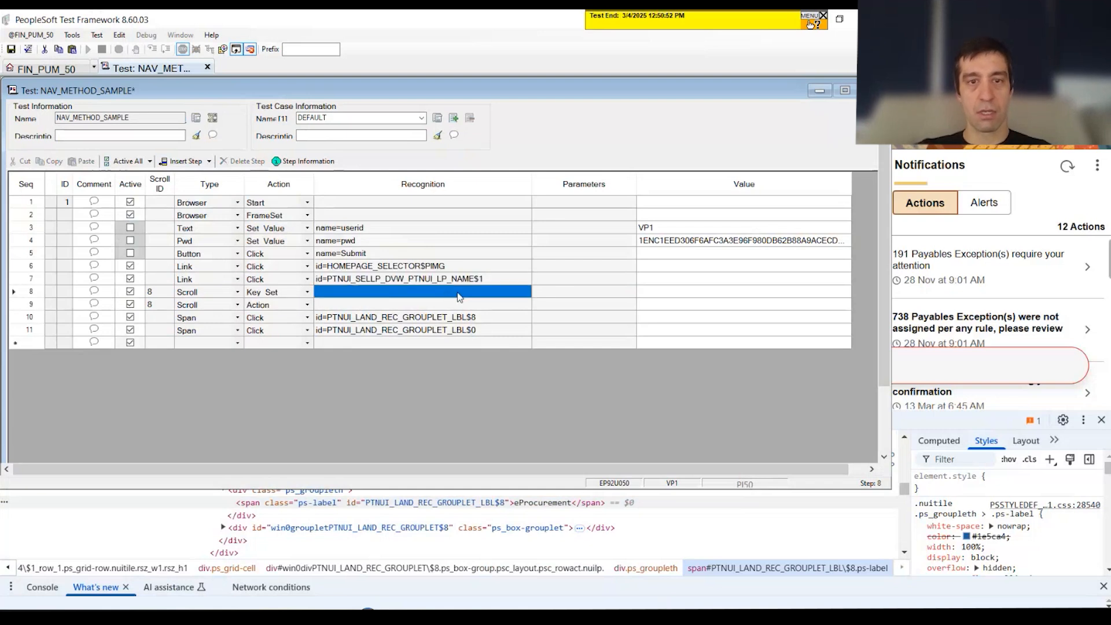
left_click(509, 292)
left_click(522, 292)
key("ctrl+v")
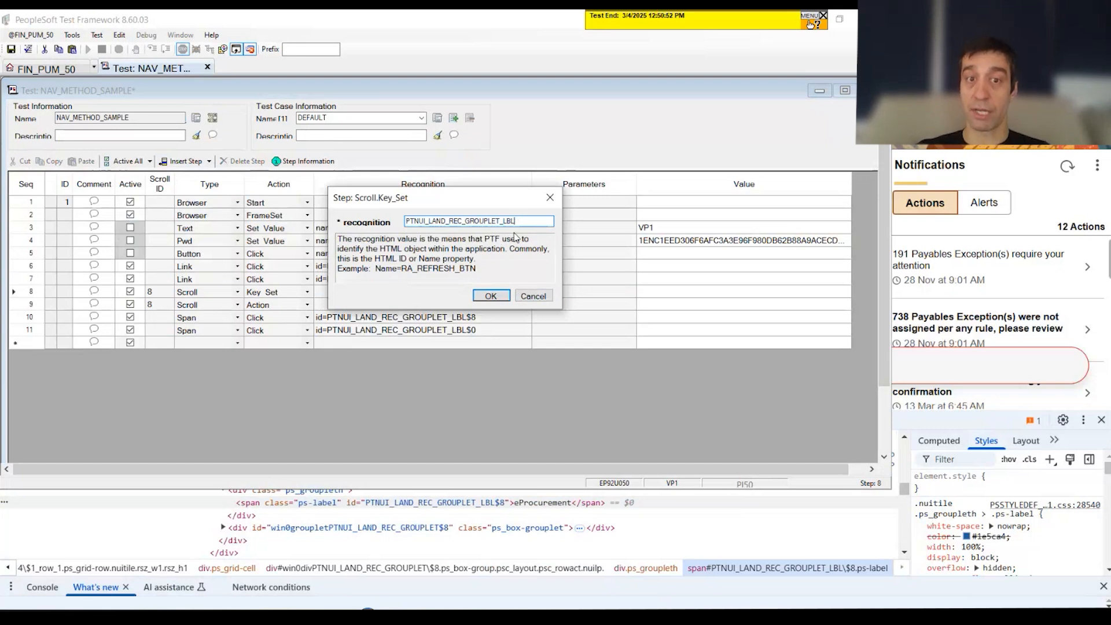
left_click(490, 296)
Step: Set the Key_Set step's type parameter to Span and its value to eProcurement
left_click_drag(613, 292, 633, 295)
left_click(631, 294)
left_click(629, 292)
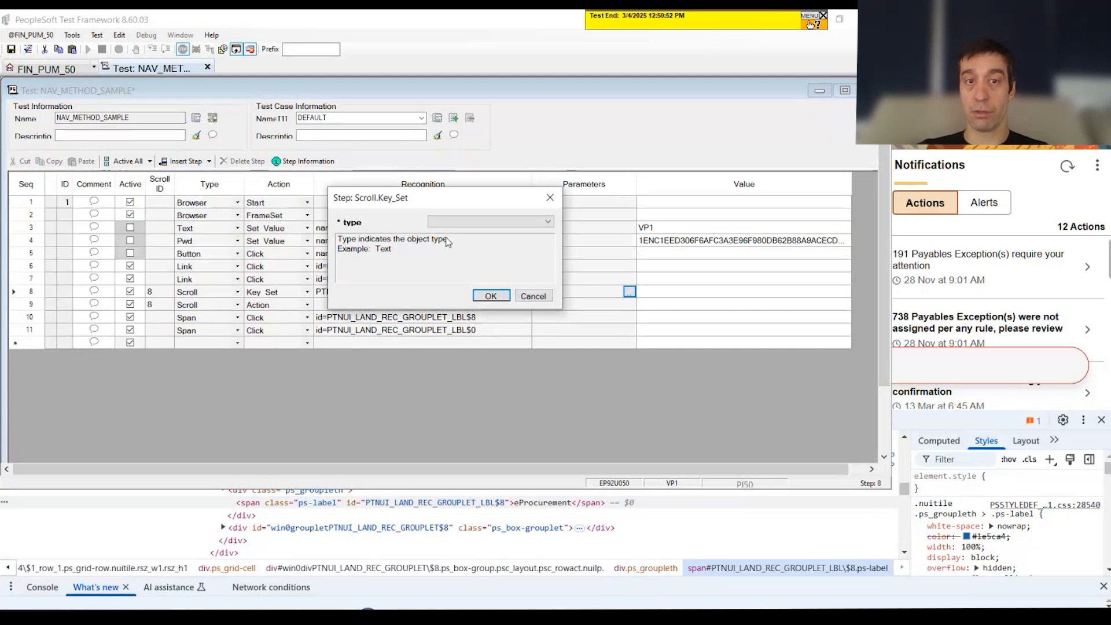
left_click(454, 222)
left_click(460, 278)
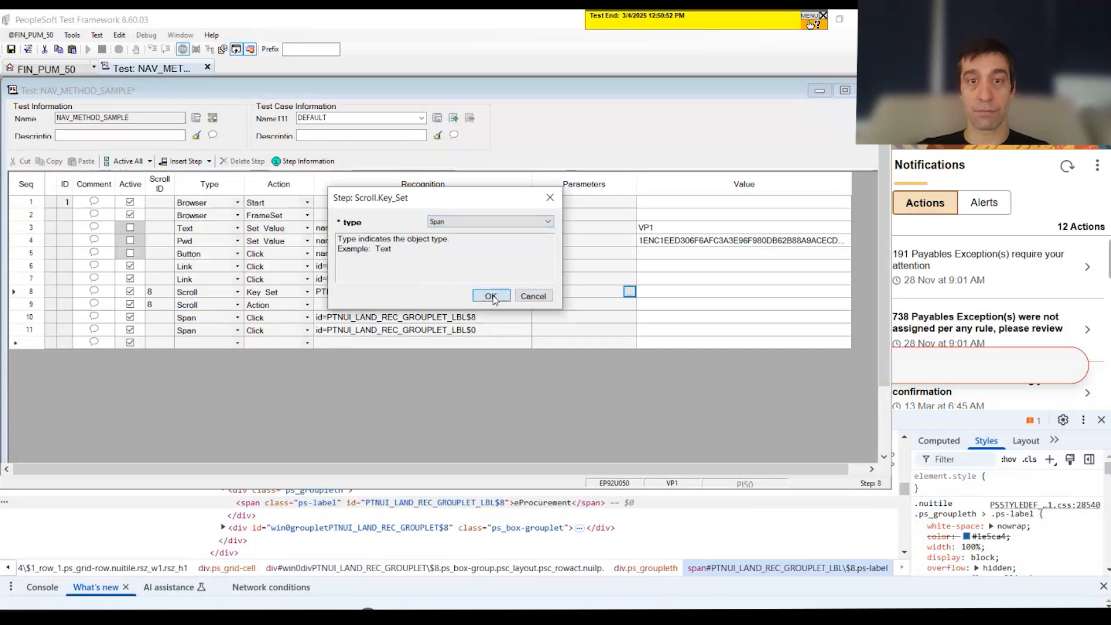
left_click(490, 295)
left_click(752, 292)
left_click(756, 291)
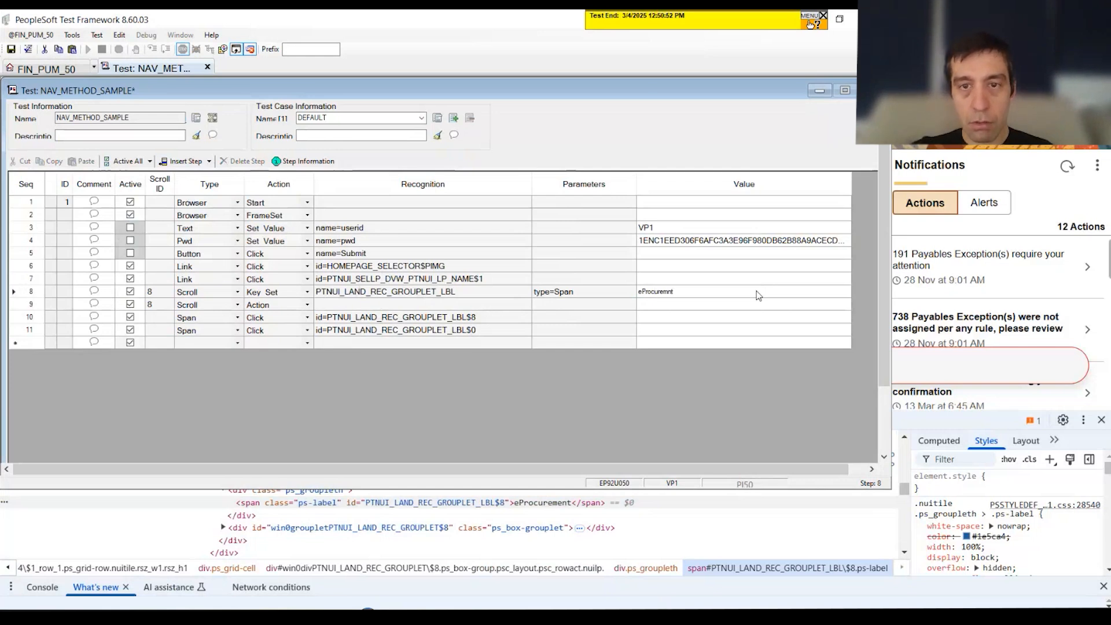
type("nt")
Step: Give the scroll Action step the value sel and return the found row position in the variable &loc
left_click(609, 307)
left_click(665, 306)
type("sel")
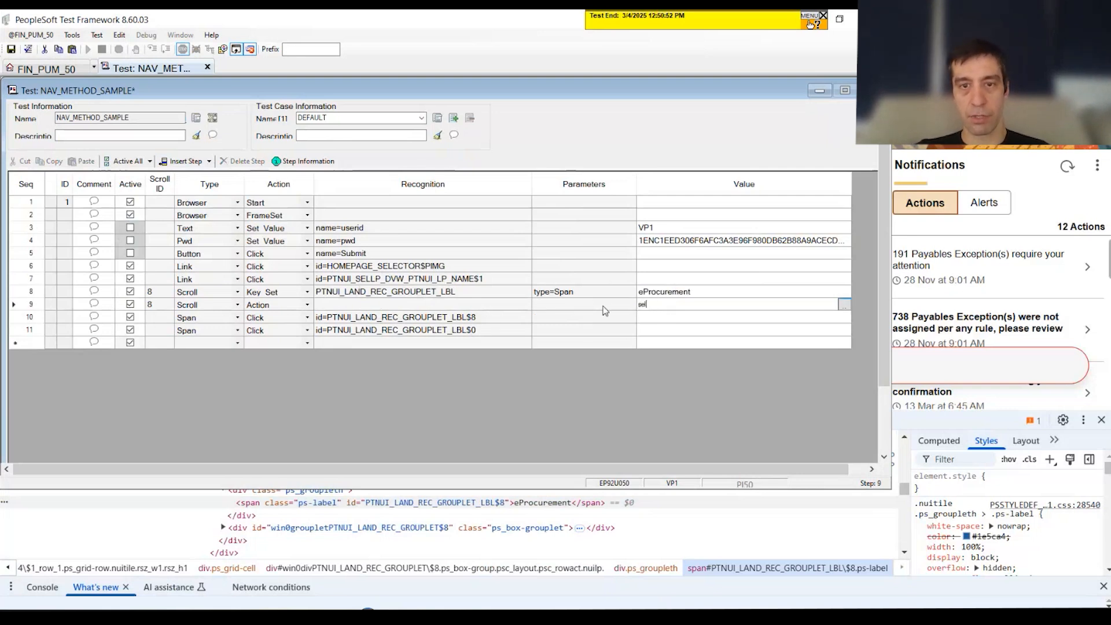
left_click(604, 306)
left_click(630, 305)
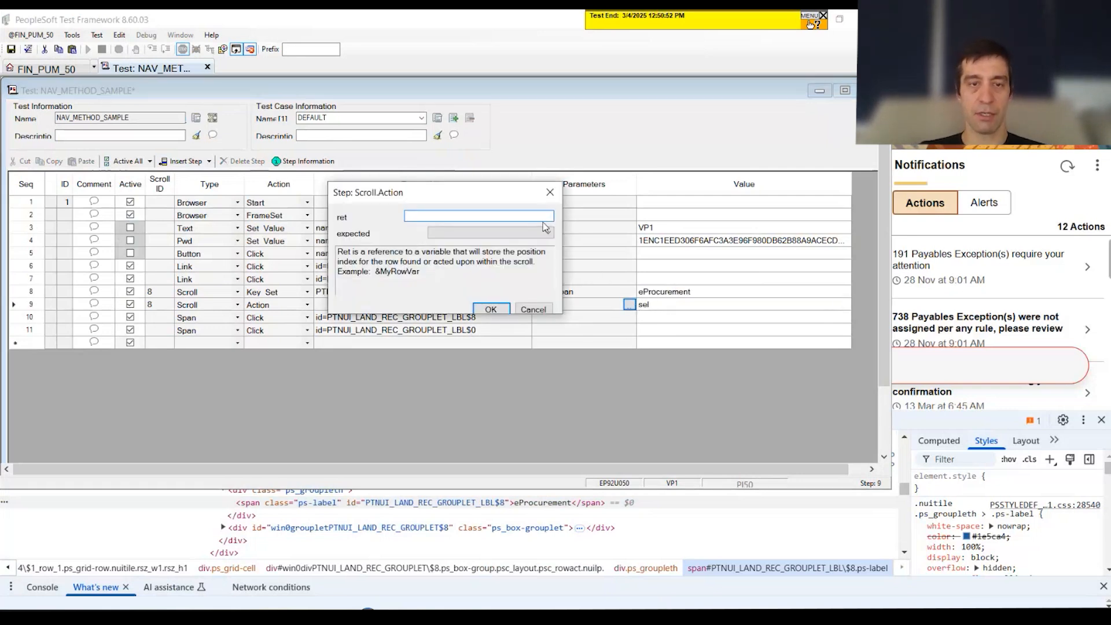
key("Return")
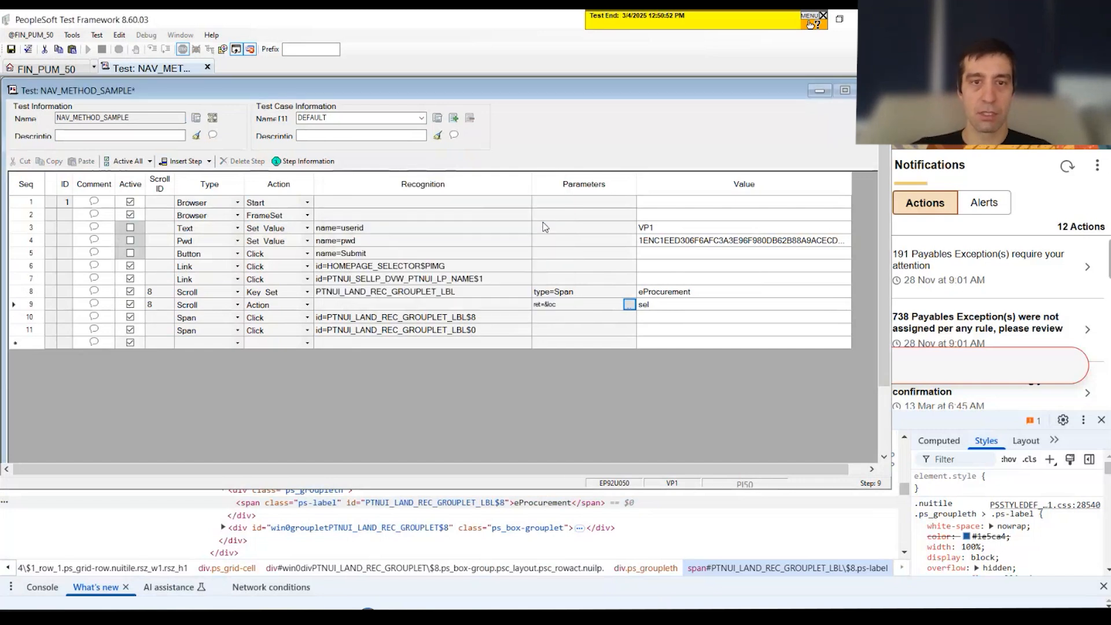
Step: Replace the fixed index $8 in step 10's recognition with the &loc variable
left_click(194, 318)
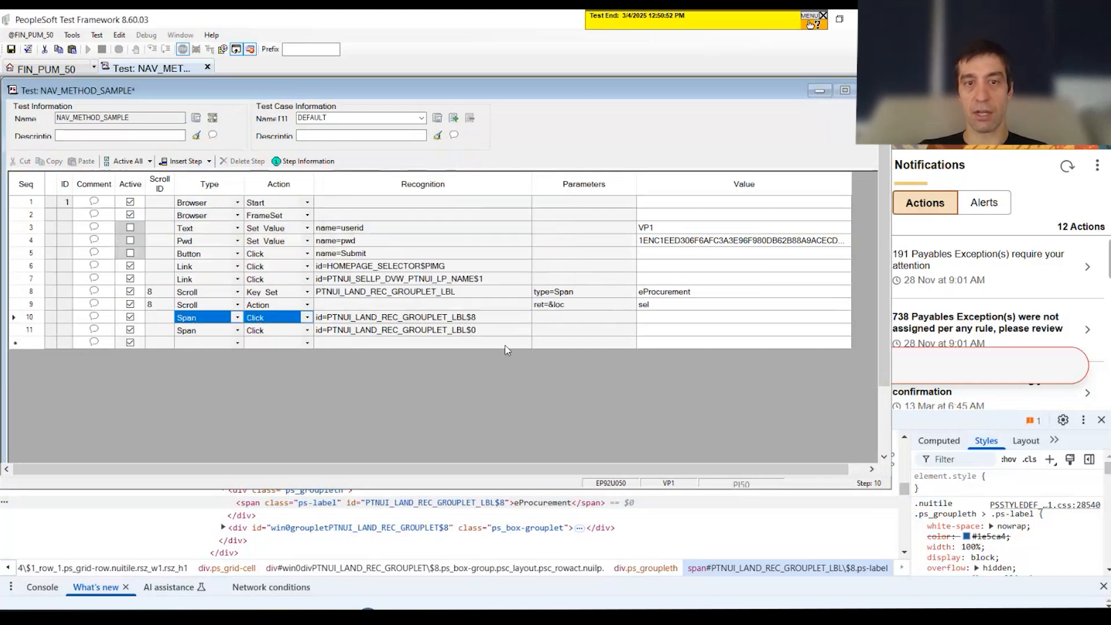
left_click(473, 318)
left_click(483, 318)
key("BackSpace")
key("BackSpace")
type("&loc")
left_click(596, 333)
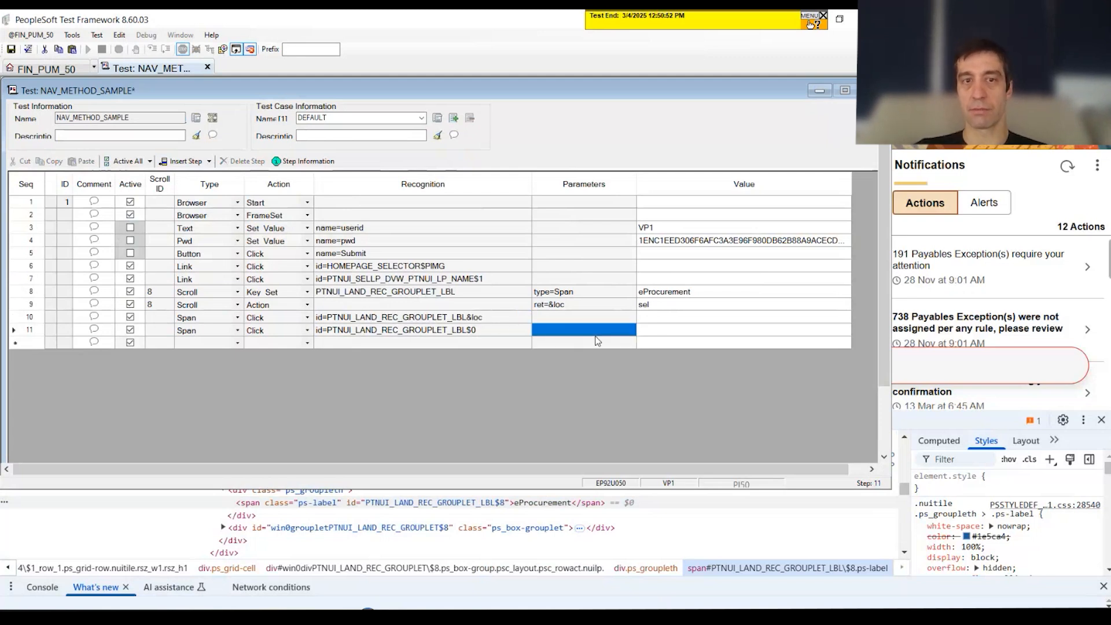
Step: Activate the sign-in steps 3 to 5 for user ID, password and Submit
left_click(130, 227)
left_click(130, 240)
left_click(131, 253)
left_click(698, 331)
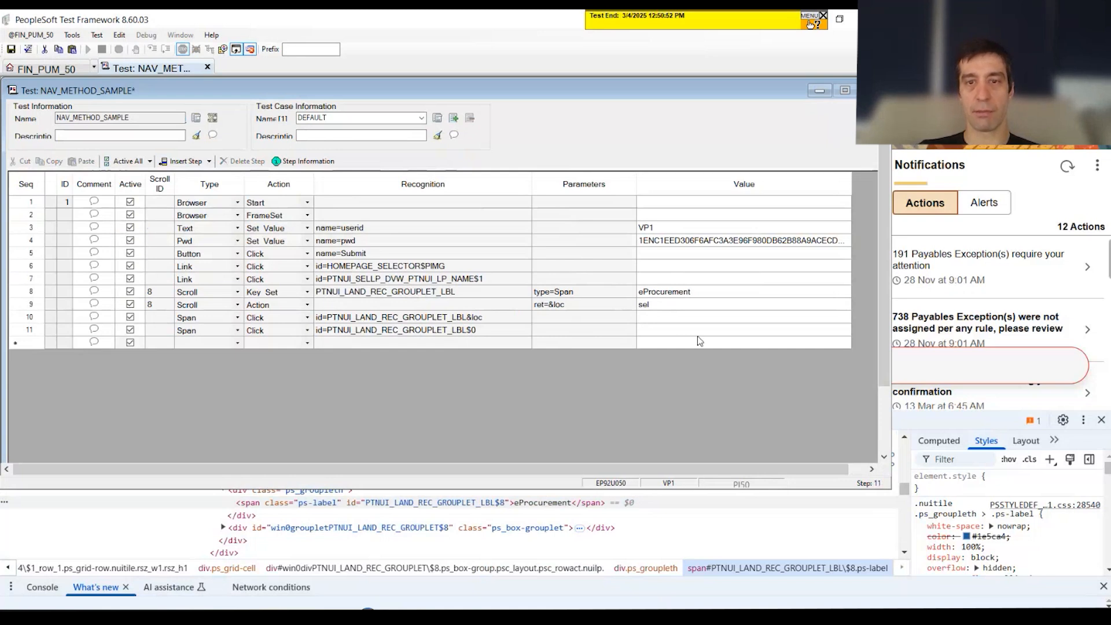
left_click(473, 281)
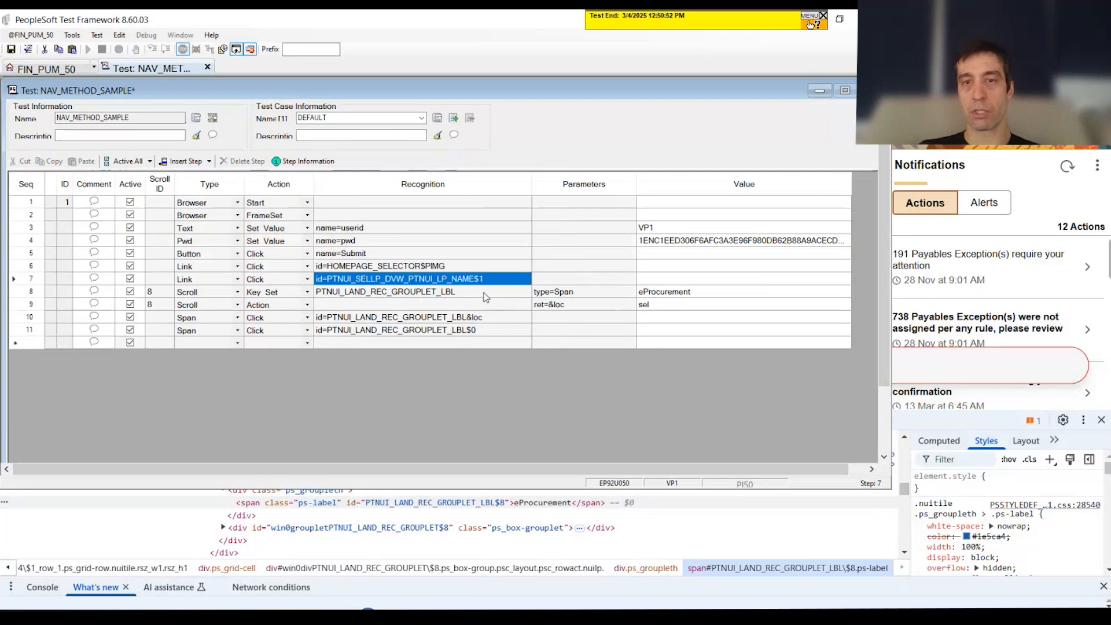
left_click(483, 295)
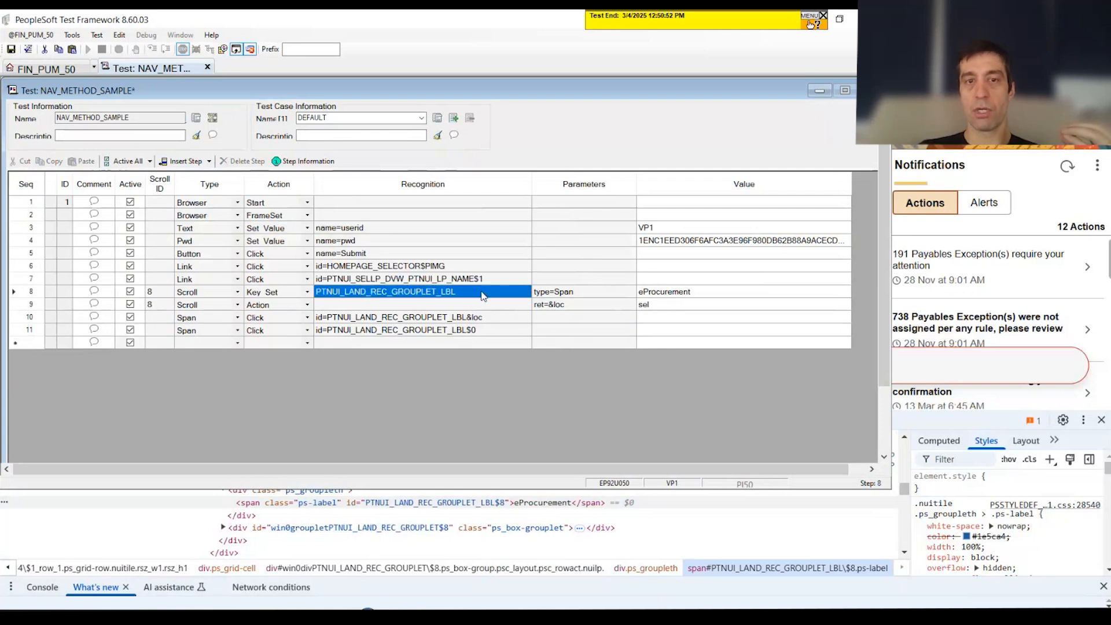
Step: Reposition and enlarge the test window over the browser and highlight steps 8 to 10 for review
left_click_drag(503, 19, 691, 94)
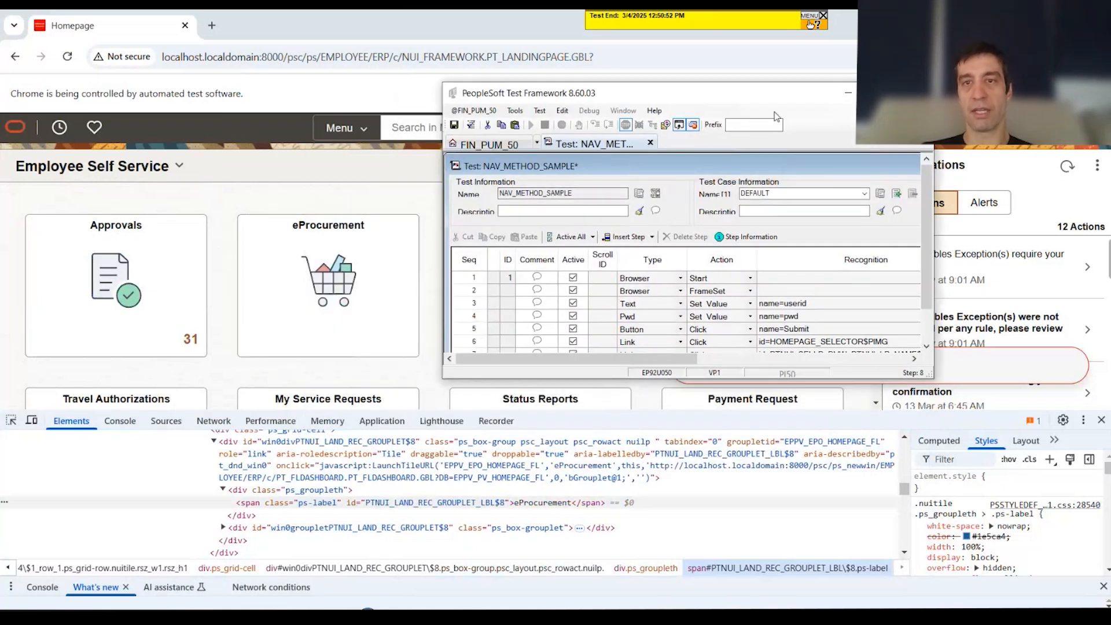
left_click_drag(723, 93, 445, 51)
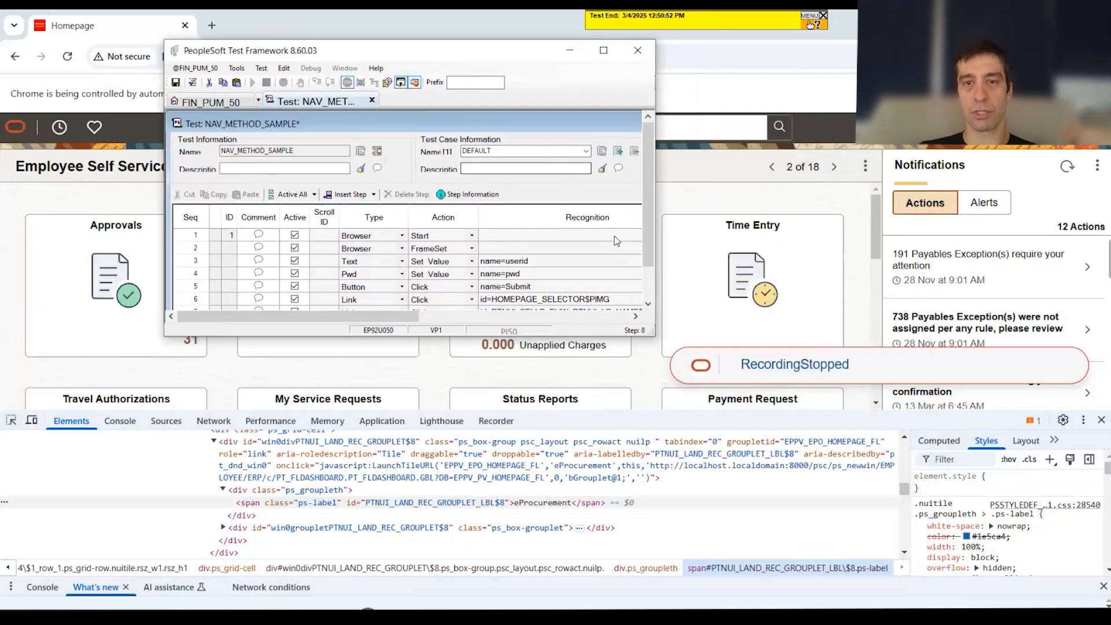
left_click_drag(656, 336, 1086, 516)
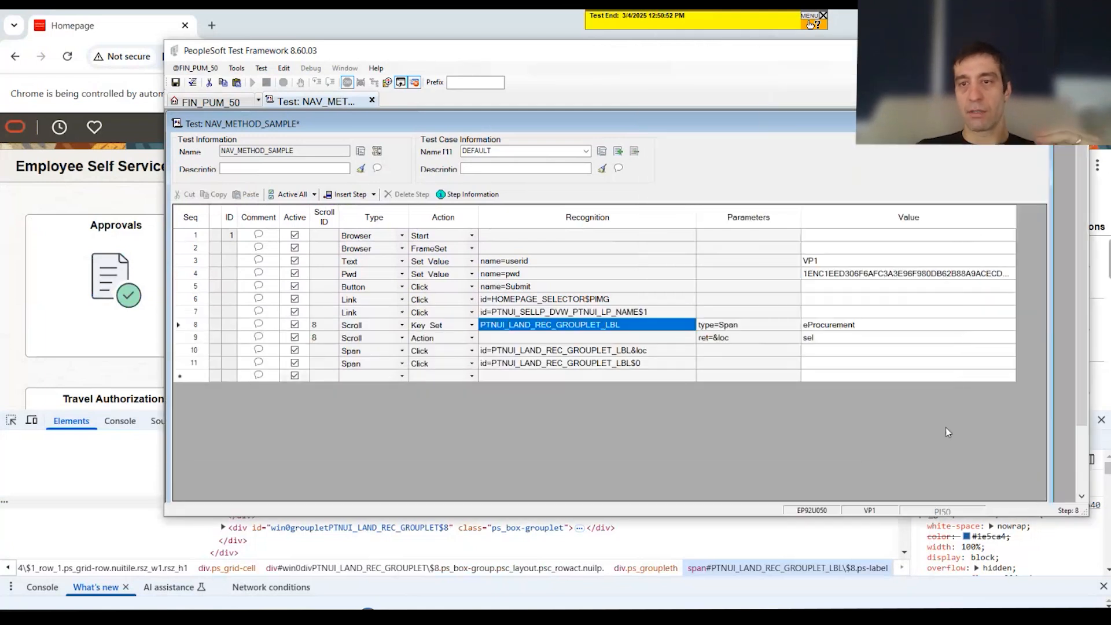
left_click_drag(260, 327, 912, 349)
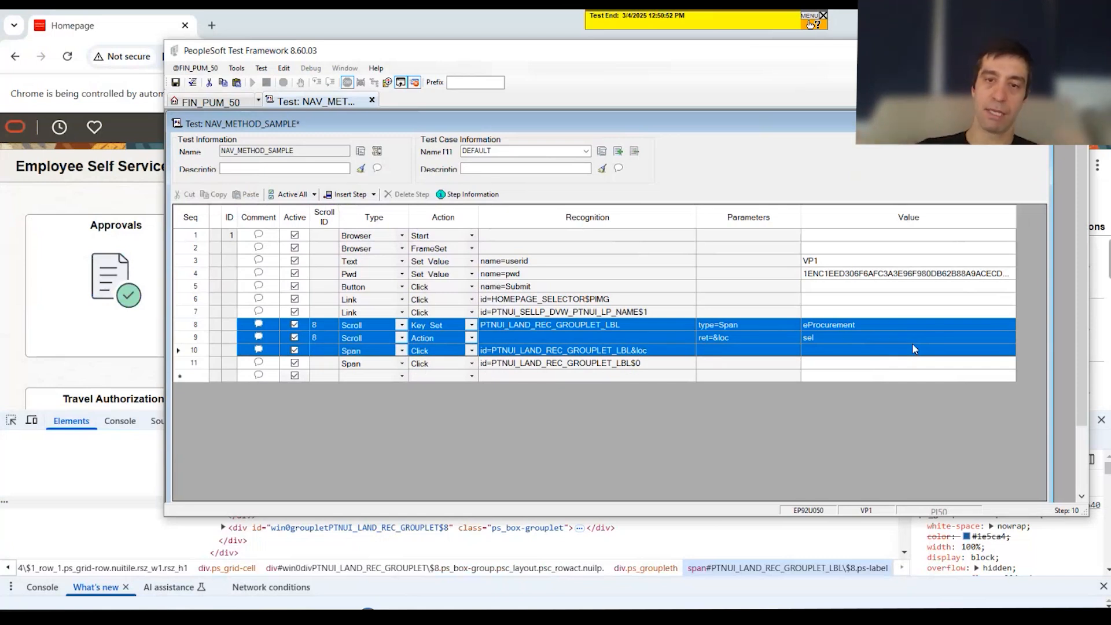
Step: In the browser, open My Requisitions through the eProcurement tile and copy PV_MOB_MENU.PV_MOB_855_MNG.GBL from the page's URL
left_click_drag(359, 57, 362, 288)
left_click(355, 230)
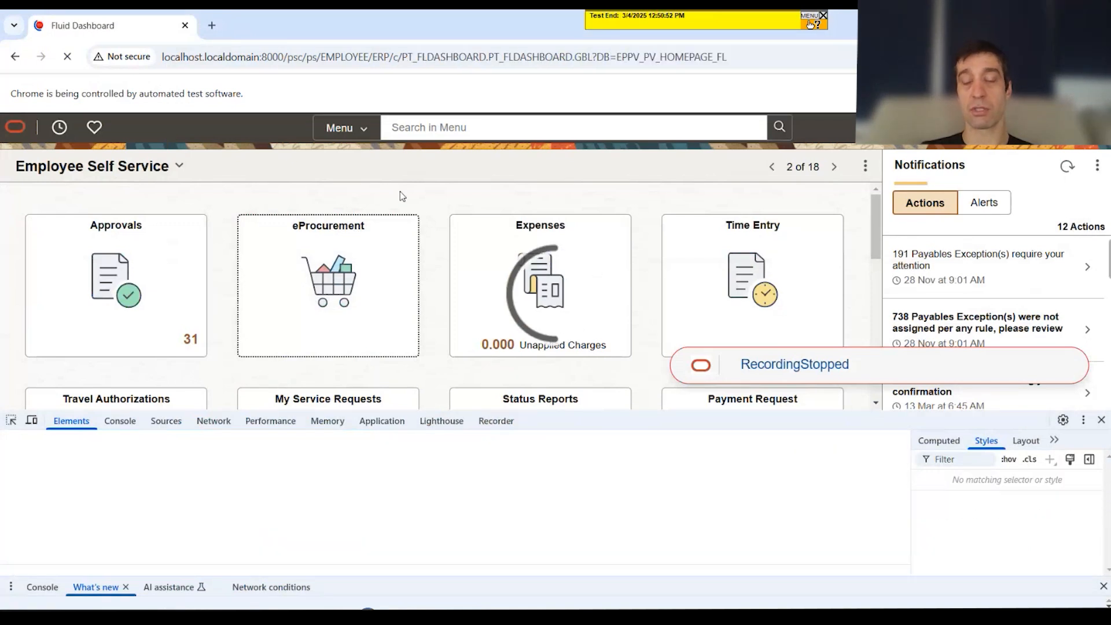
left_click(362, 229)
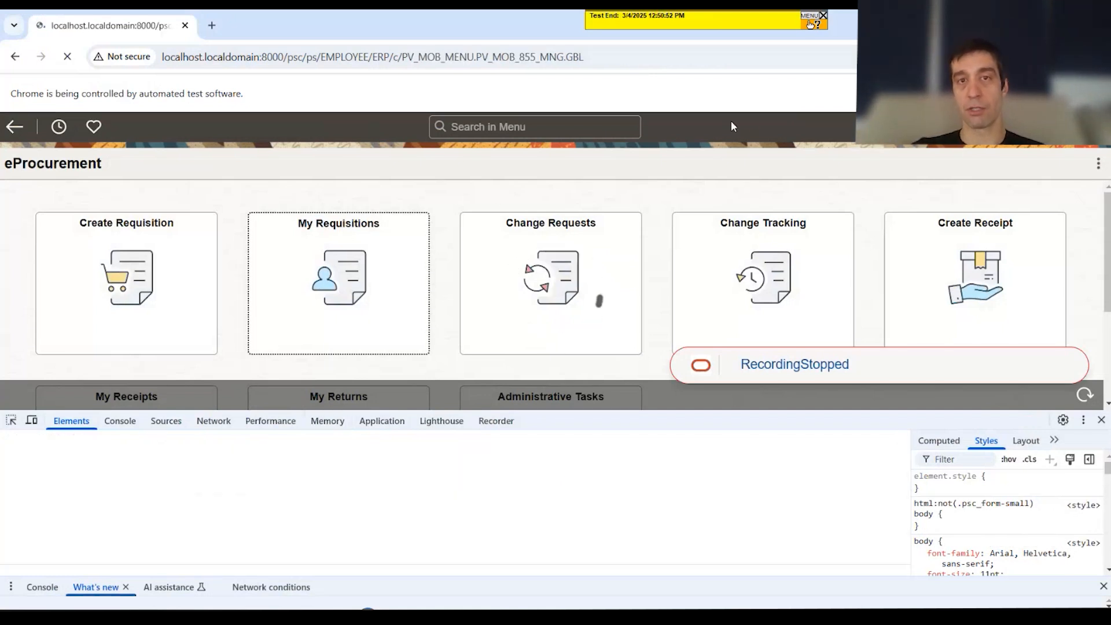
left_click_drag(402, 58, 642, 55)
key("ctrl+c")
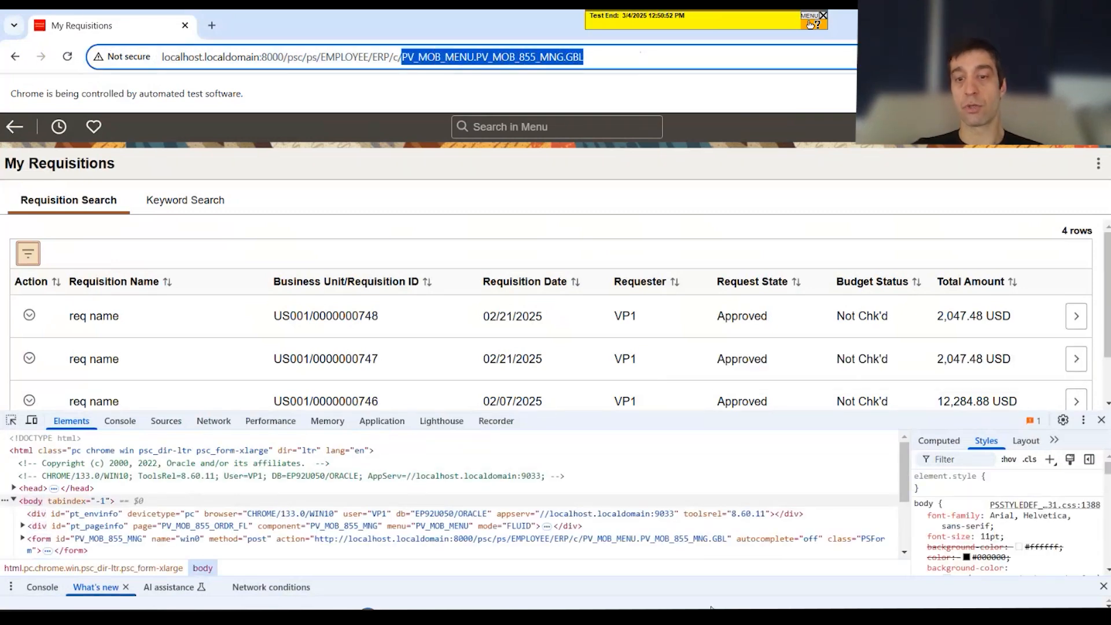
Step: Return to PeopleSoft Test Framework and delete the recorded navigation steps 6 to 11 from the NAV_METHOD_SAMPLE test
left_click(720, 618)
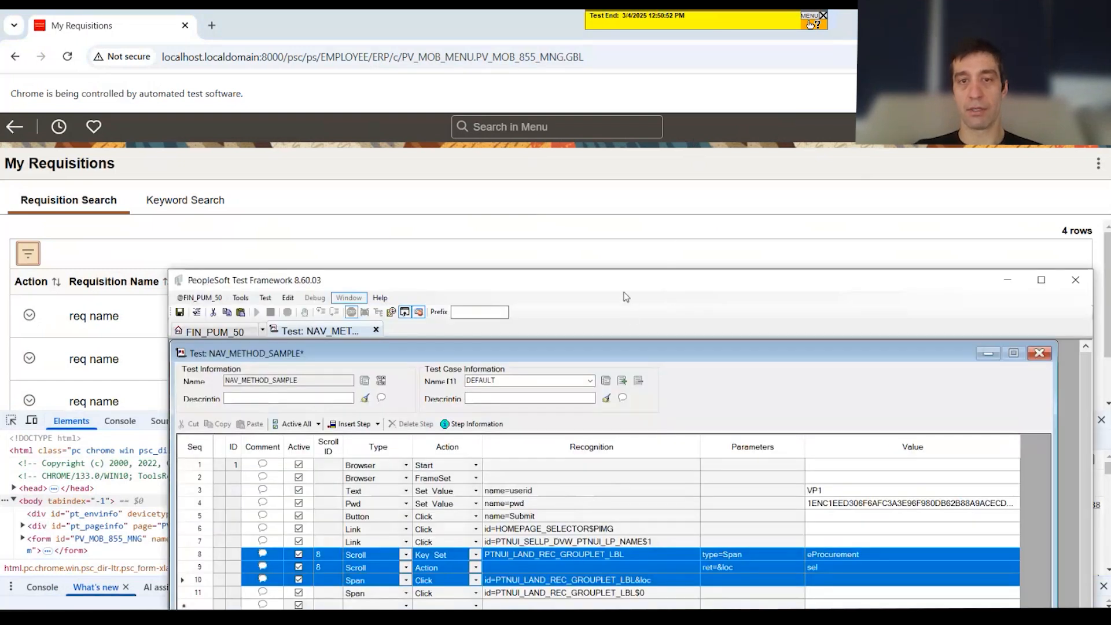
left_click_drag(592, 285, 504, 118)
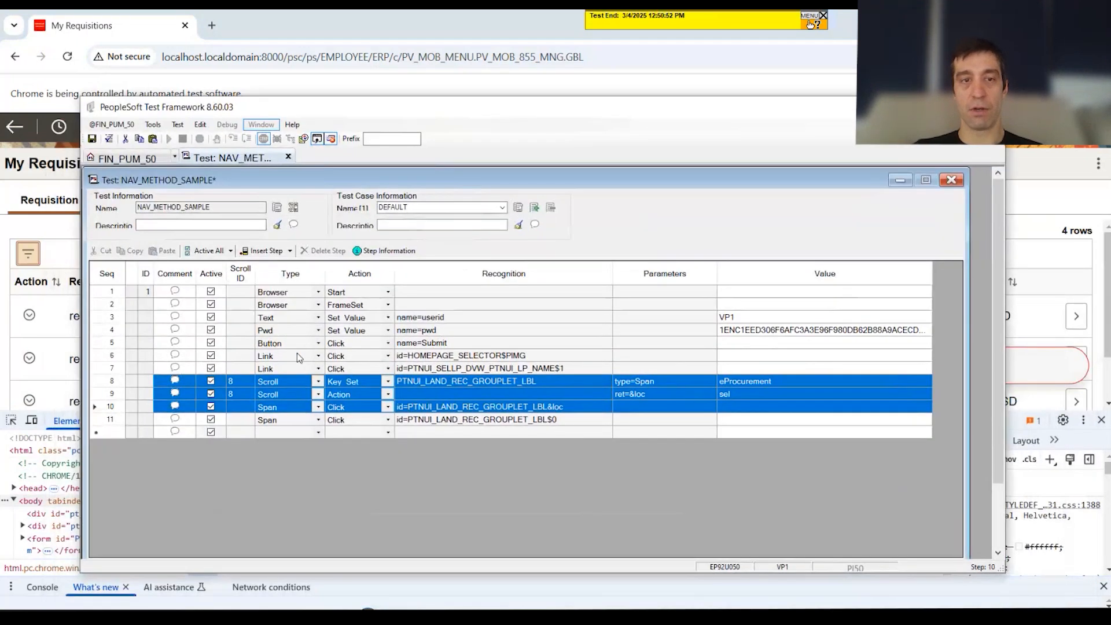
left_click_drag(116, 355, 123, 426)
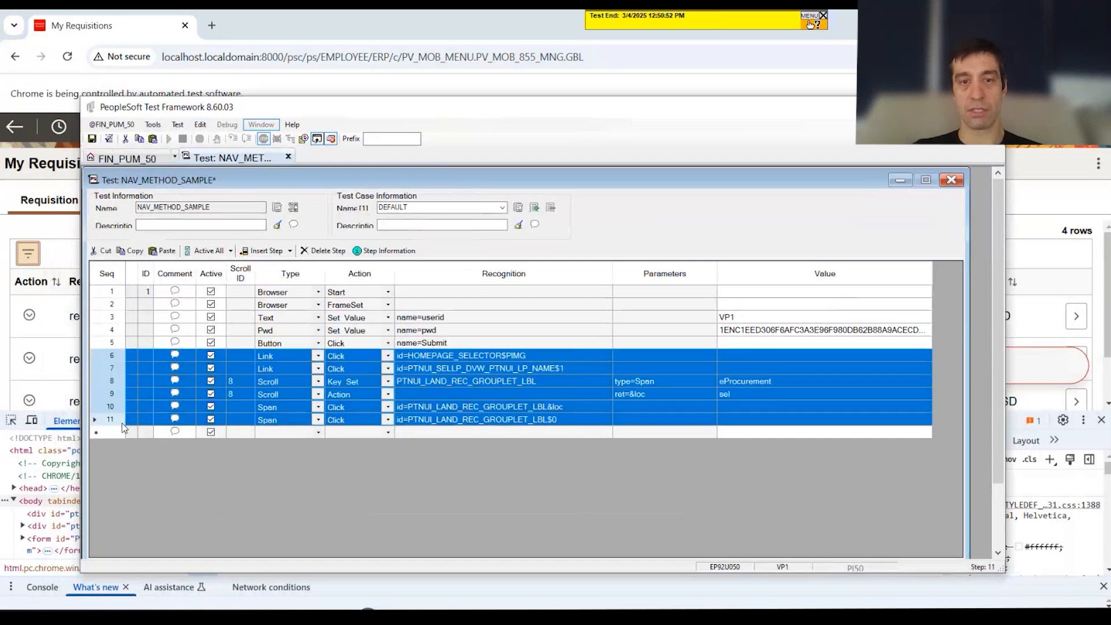
key("Delete")
key("Return")
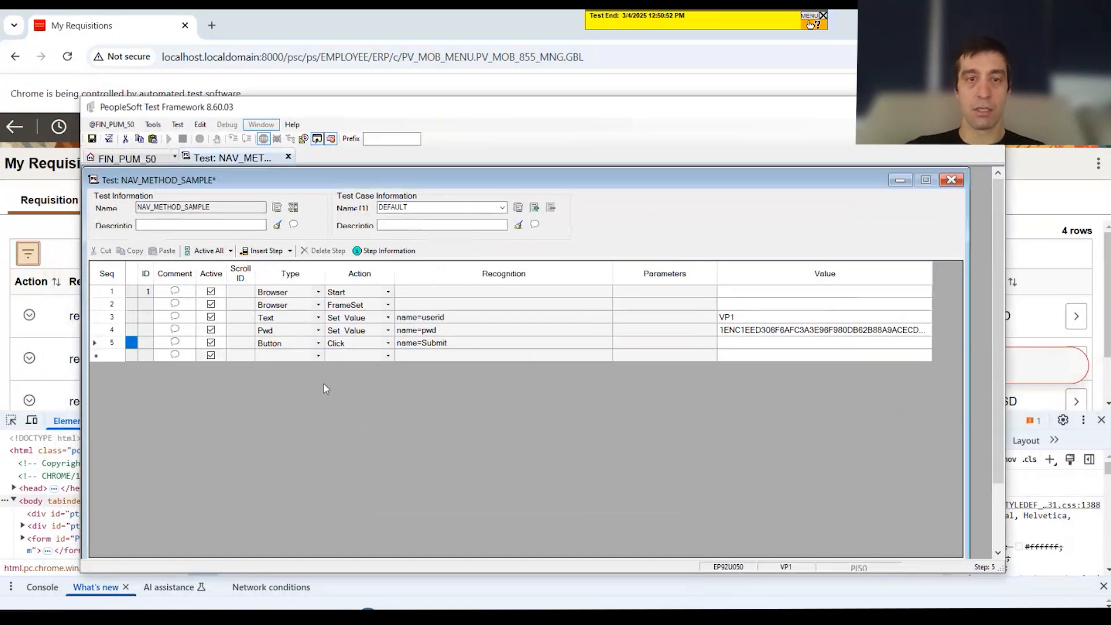
Step: Add a Page Prompt step after the Submit step with the recognition PV_MOB_MENU.PV_MOB_855_MNG.GBL
left_click(303, 356)
key("p")
left_click(346, 357)
key("p")
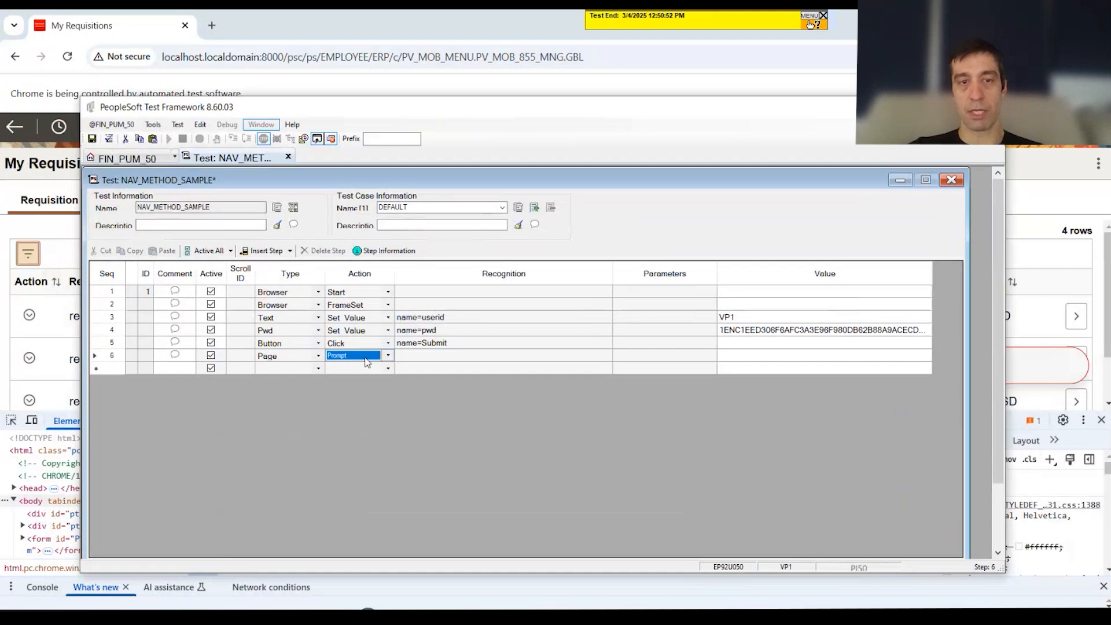
left_click(426, 355)
key("ctrl+v")
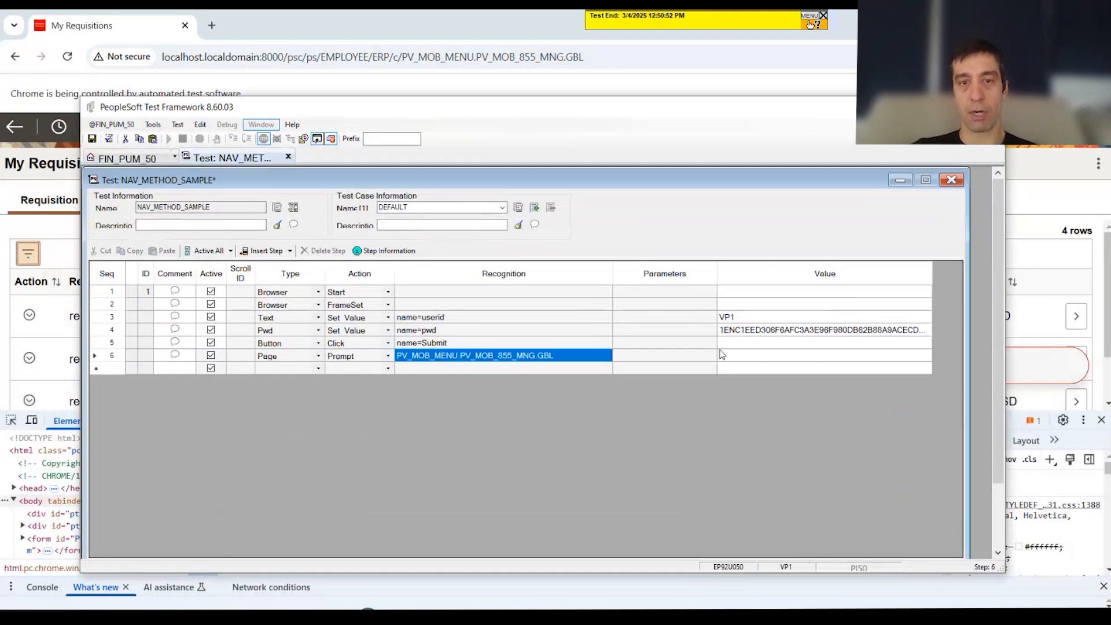
Step: Set the Page Prompt step's value to update
left_click(791, 357)
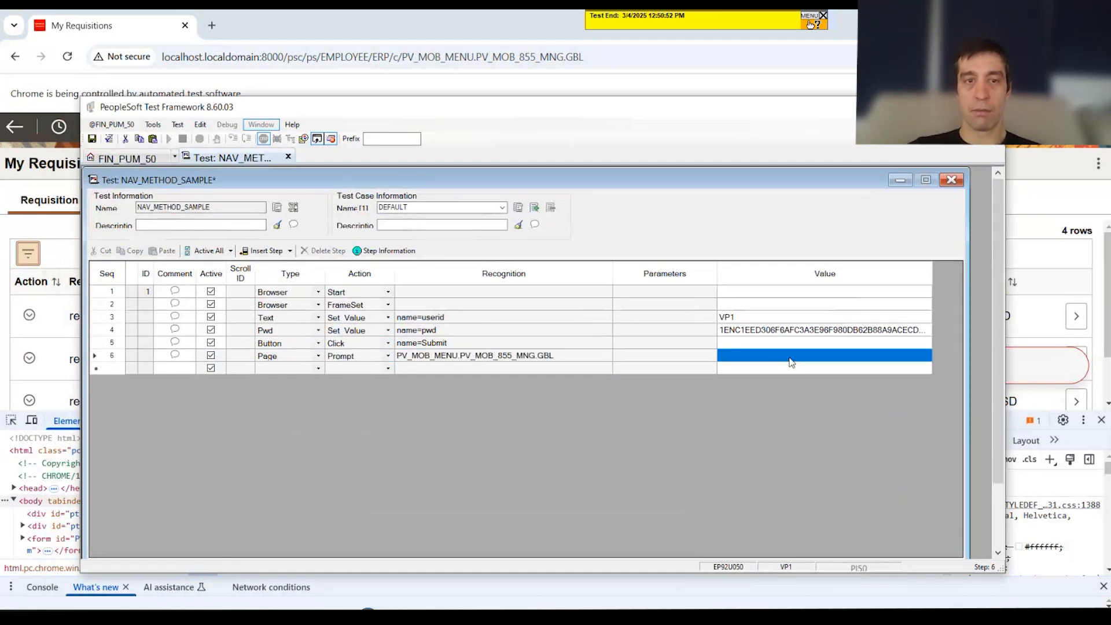
type("update")
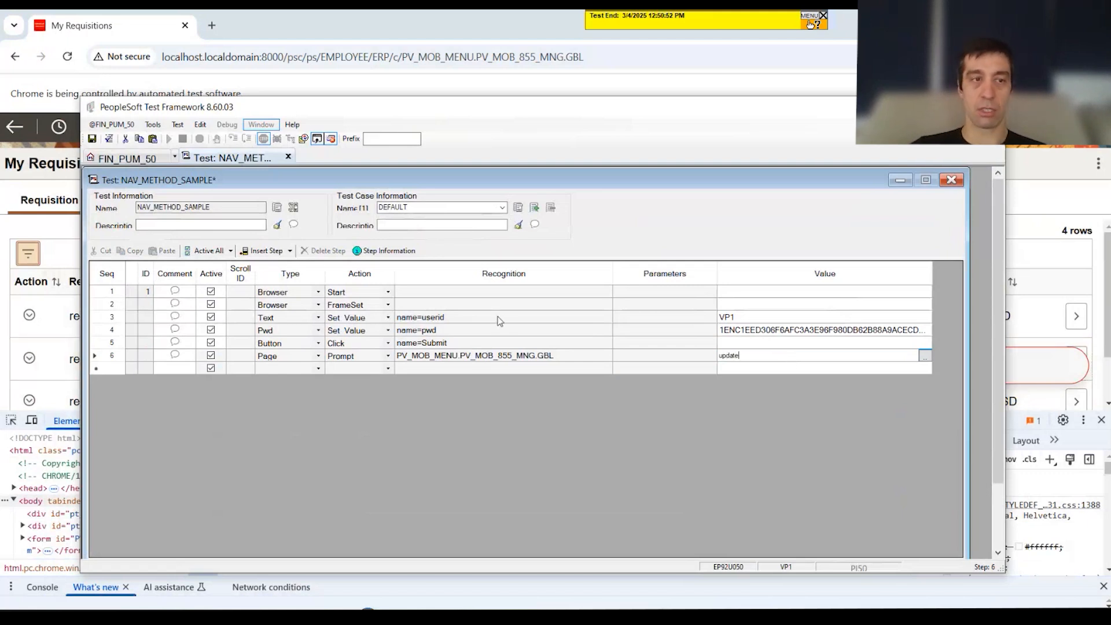
left_click(683, 371)
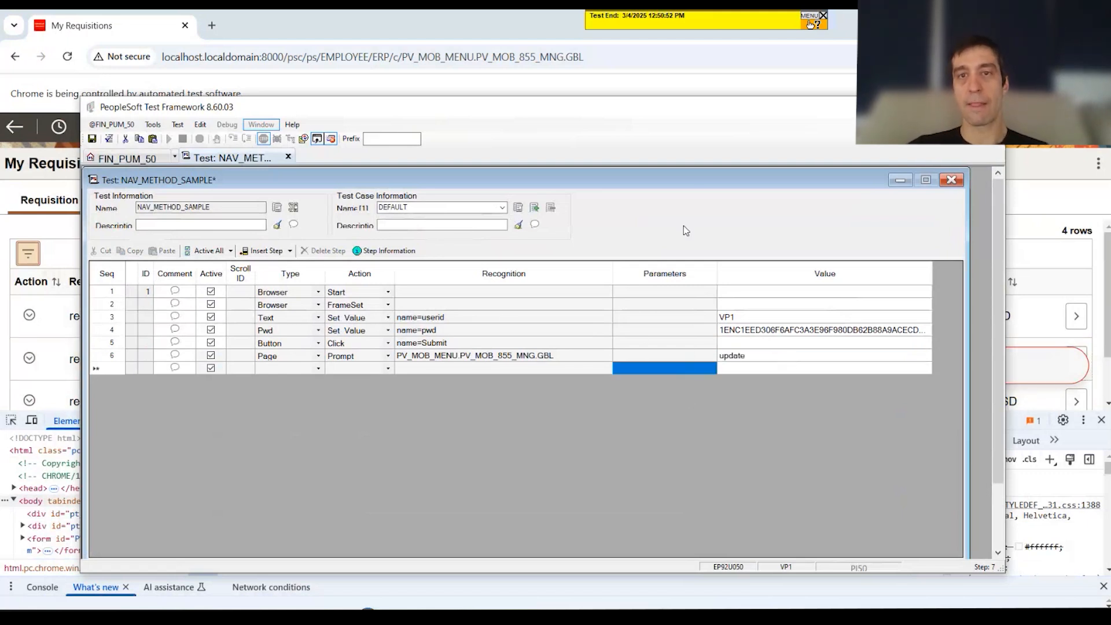
left_click_drag(694, 108, 745, 472)
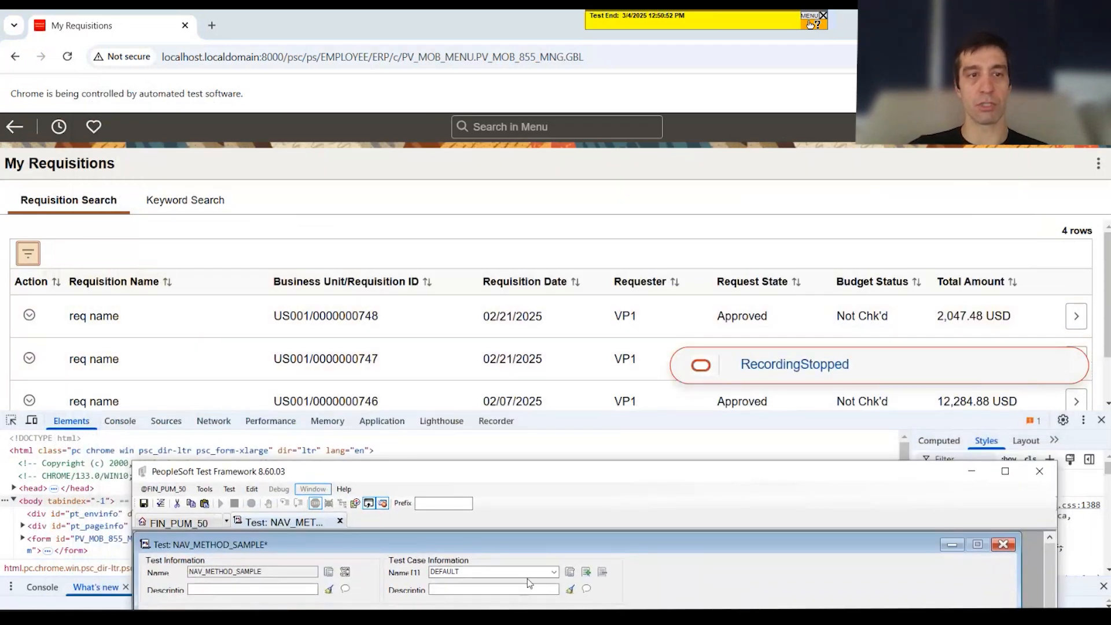
left_click_drag(634, 475, 547, 141)
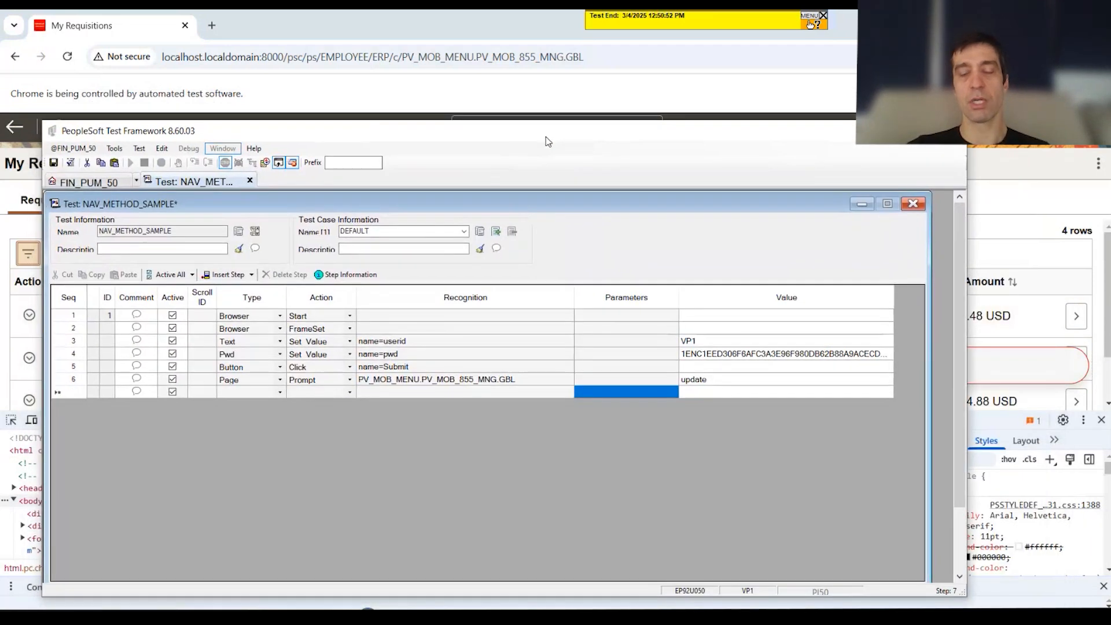